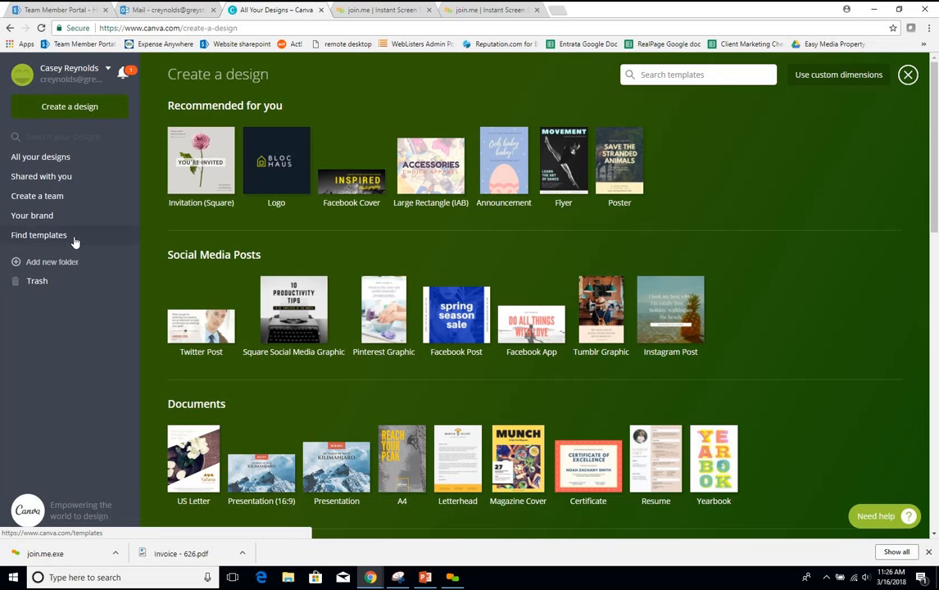
Create a new flyer design and apply the Beach Front layout from the Canva layouts
left_click(562, 153)
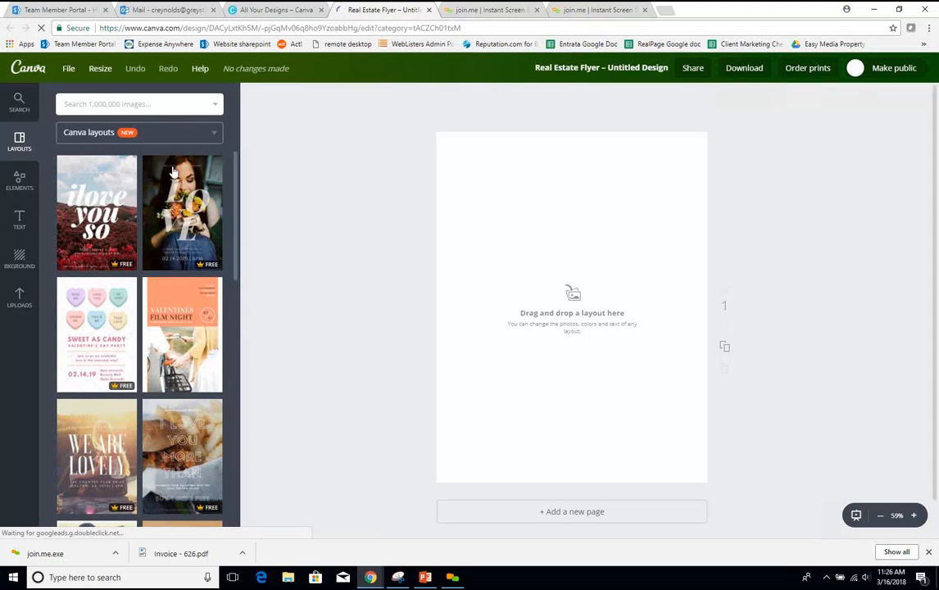
scroll(186, 286, "down", 3)
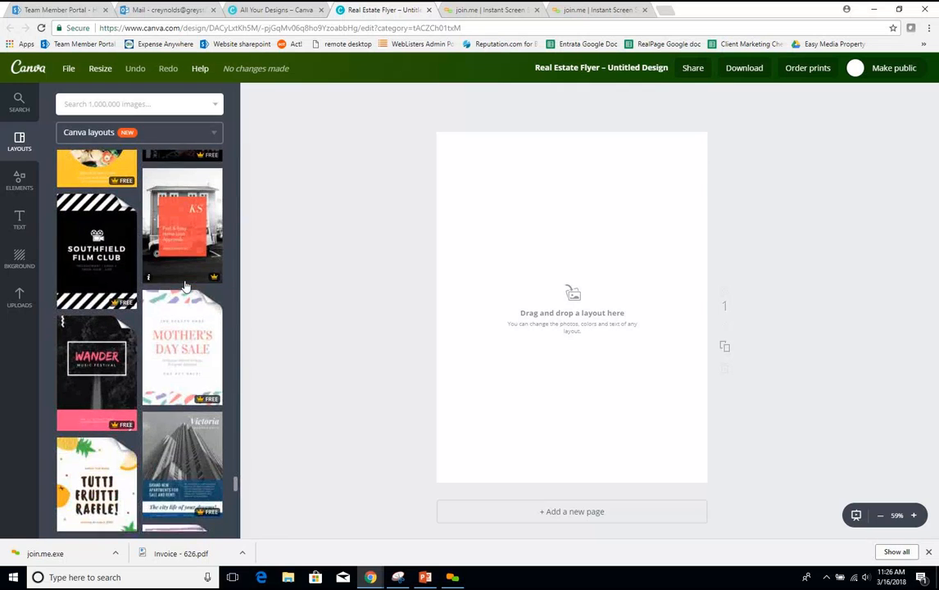
scroll(185, 286, "down", 10)
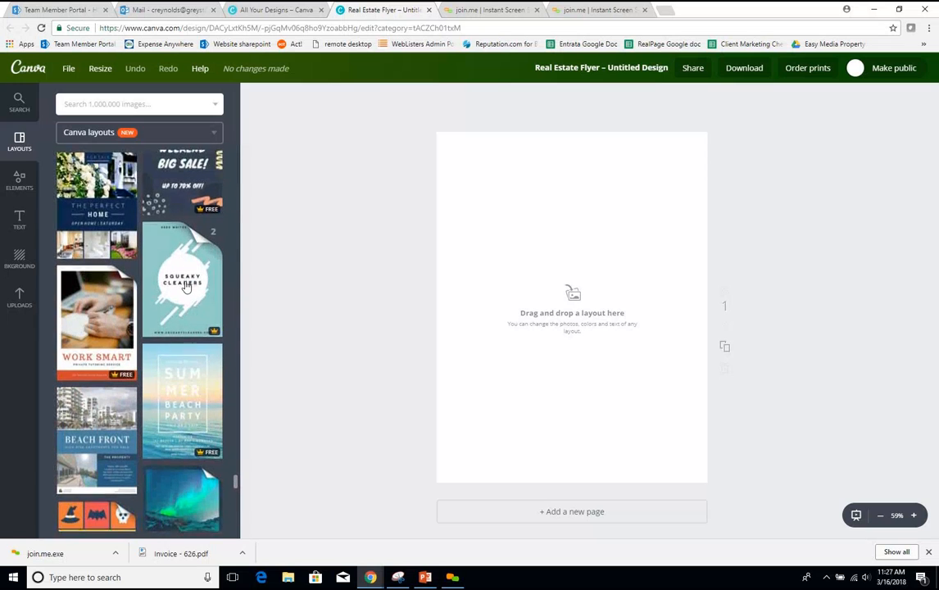
scroll(186, 287, "down", 3)
left_click(103, 259)
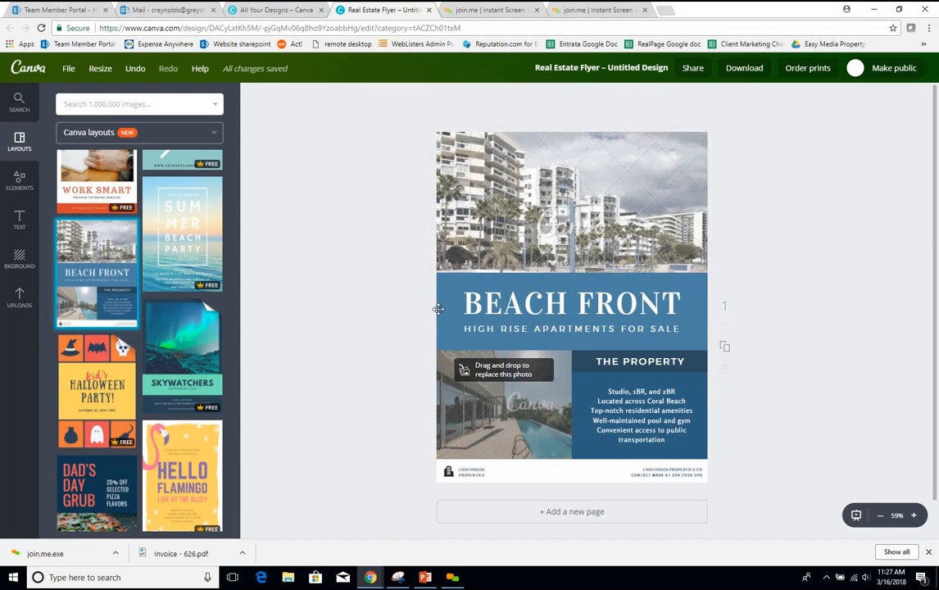
Replace the large photo above the BEACH FRONT title with the pool photo from The Haynes House uploads folder
left_click(20, 302)
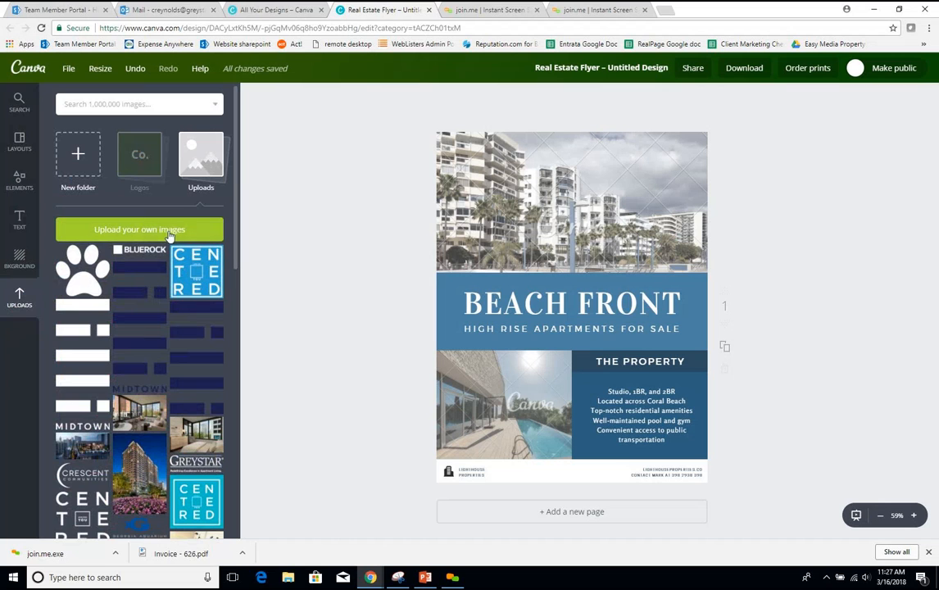
scroll(170, 236, "down", 3)
scroll(170, 236, "down", 15)
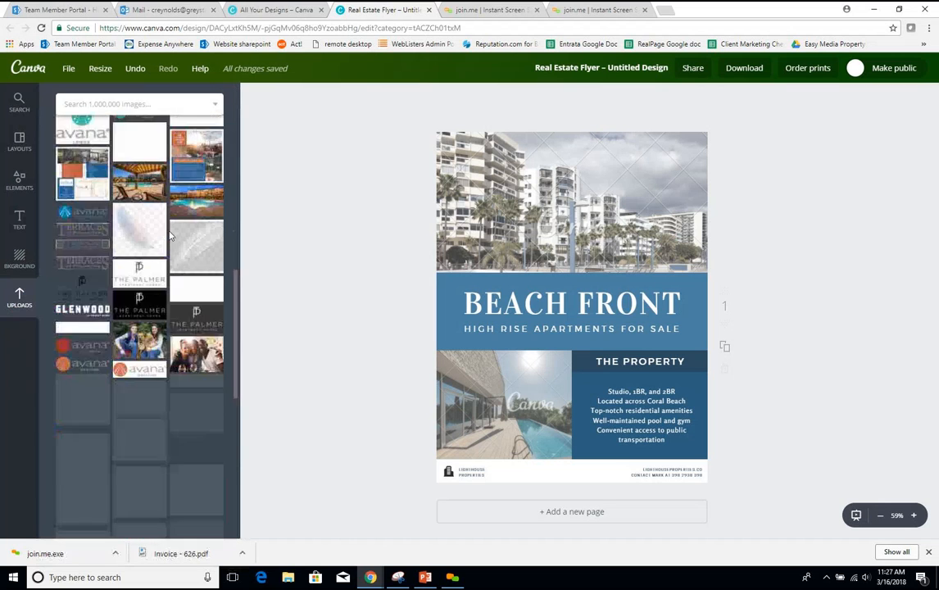
scroll(172, 237, "down", 2)
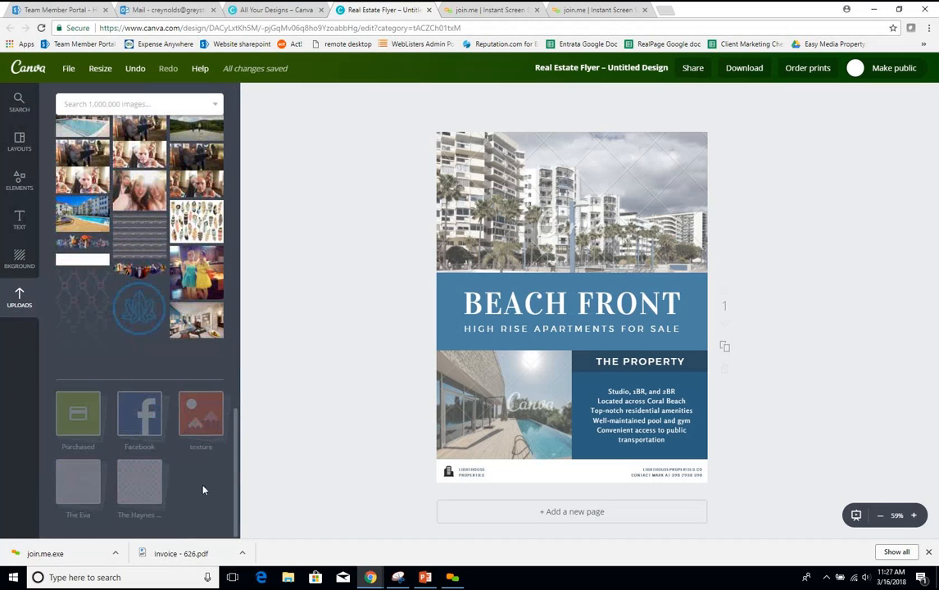
left_click(136, 484)
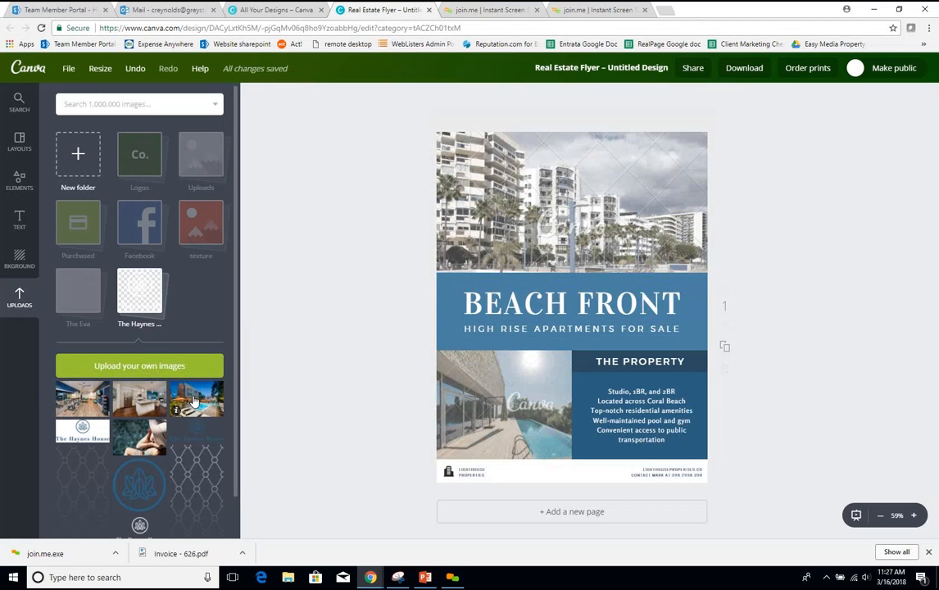
left_click_drag(194, 401, 534, 218)
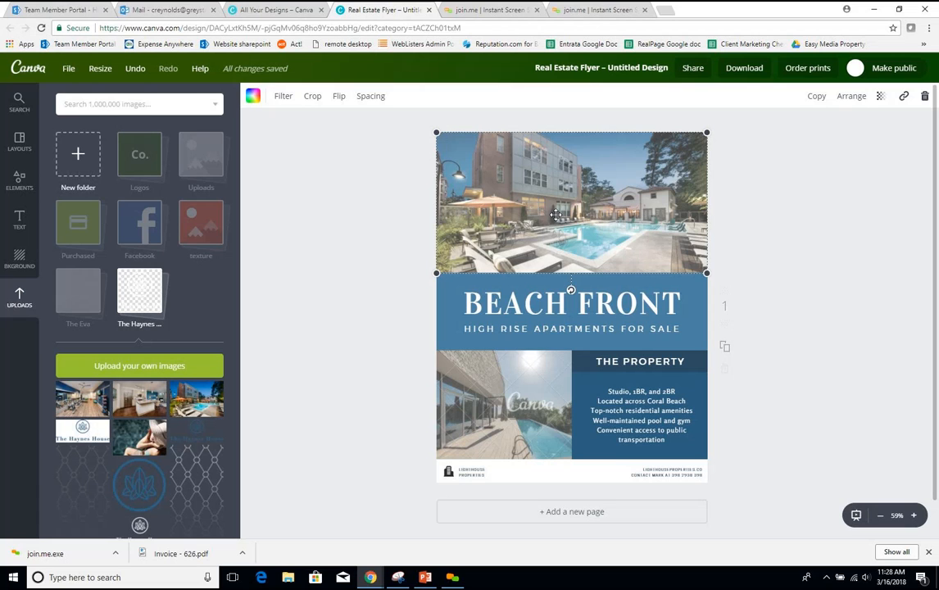
Set the pool photo's filter to Normal
left_click(284, 98)
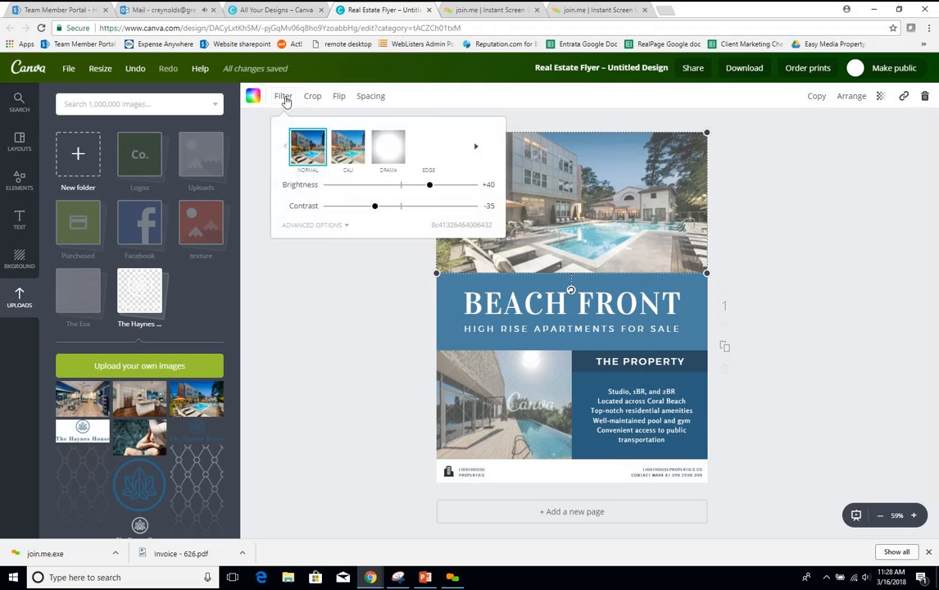
left_click(303, 150)
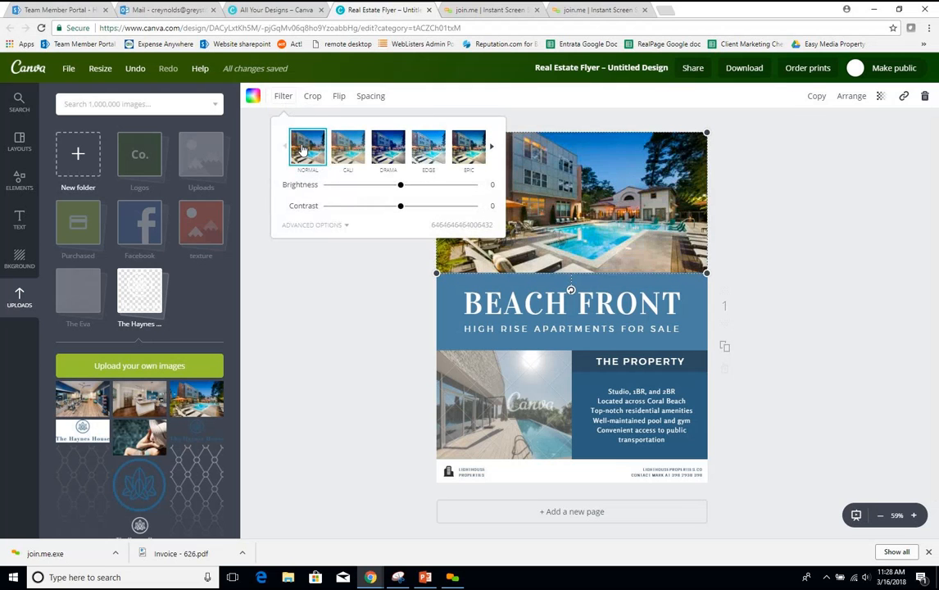
left_click(373, 305)
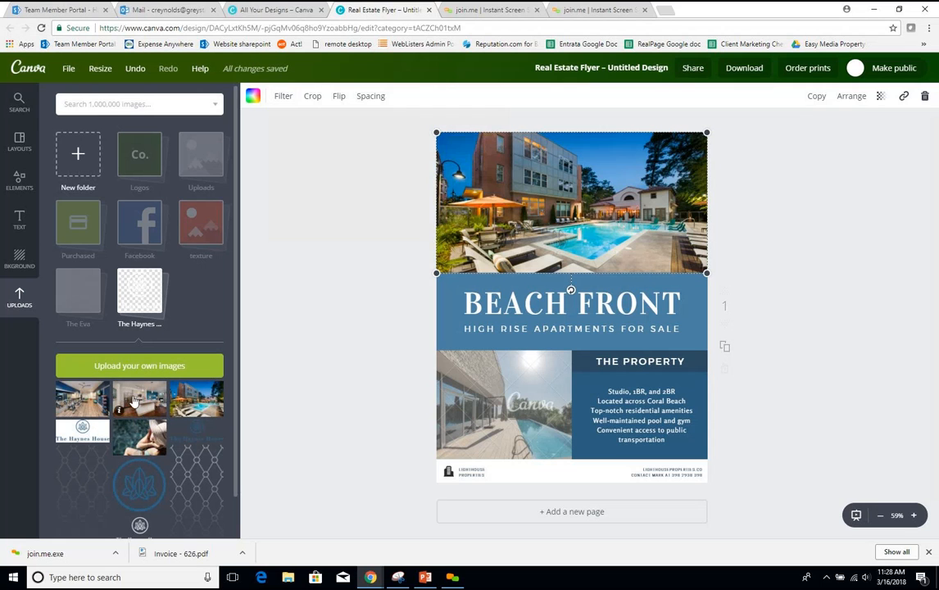
Replace the lower photo with the kitchen photo from the uploads folder and set its filter to Normal
left_click_drag(126, 400, 504, 405)
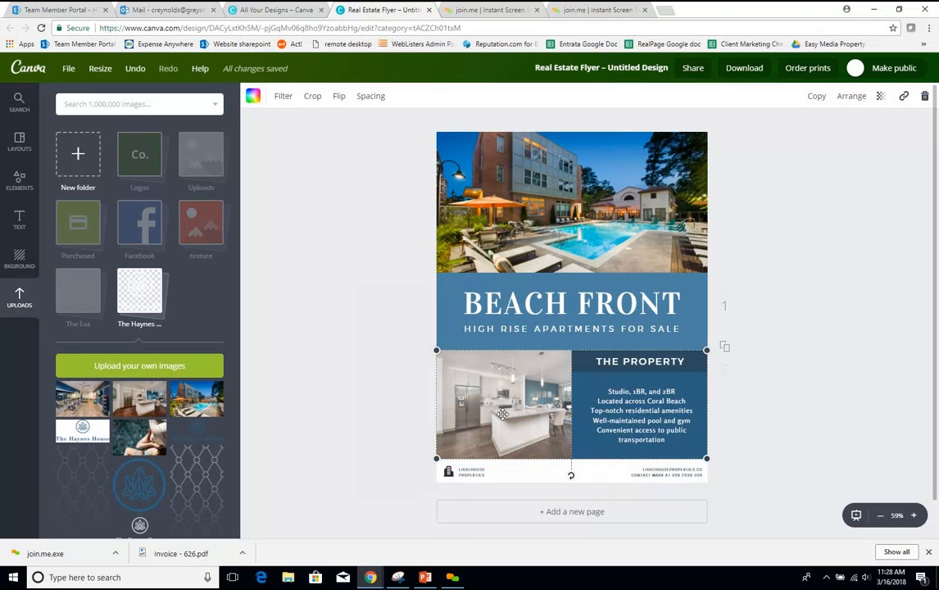
left_click(283, 97)
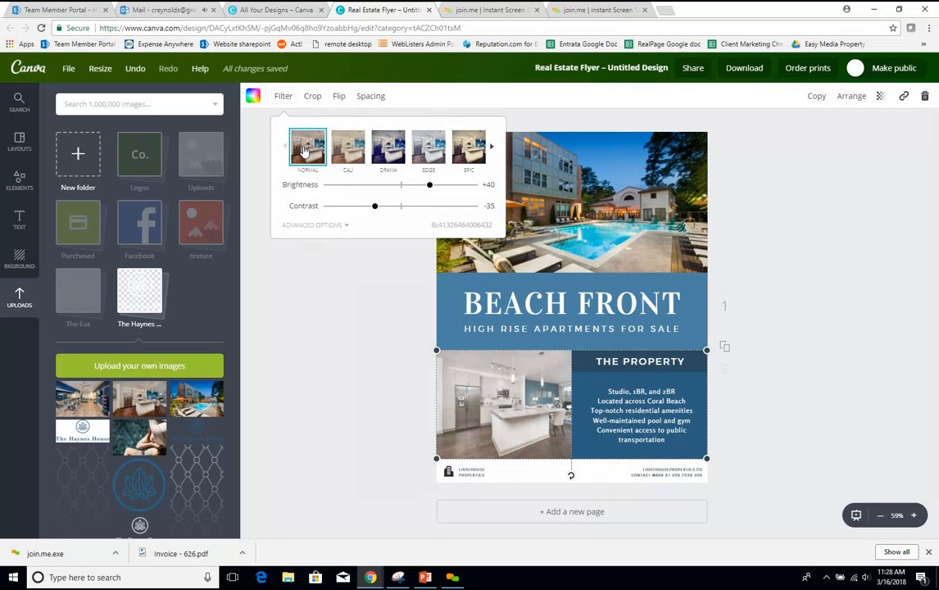
left_click(305, 150)
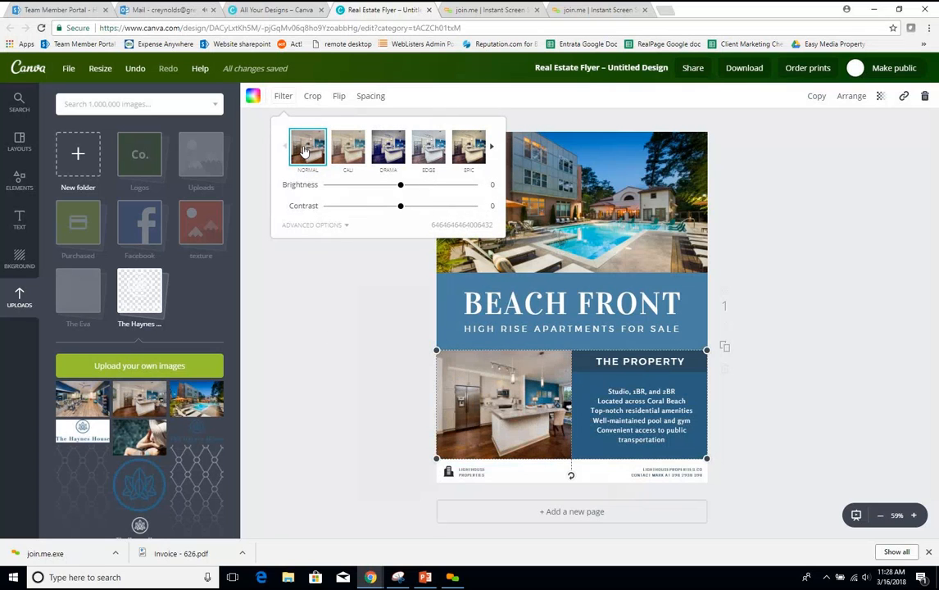
left_click(354, 327)
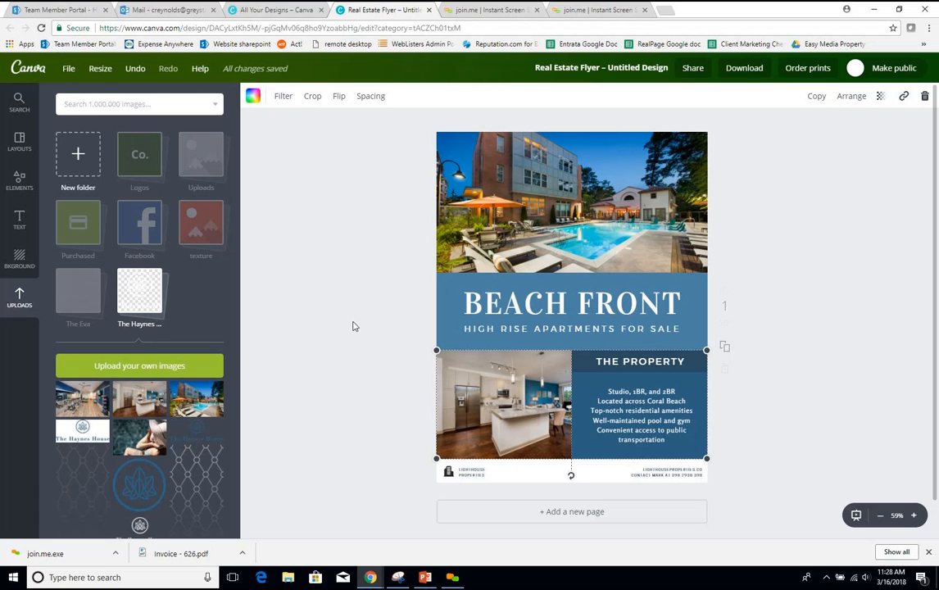
Recolor the band behind the BEACH FRONT title with #427c98 from The Haynes House palette
left_click(443, 287)
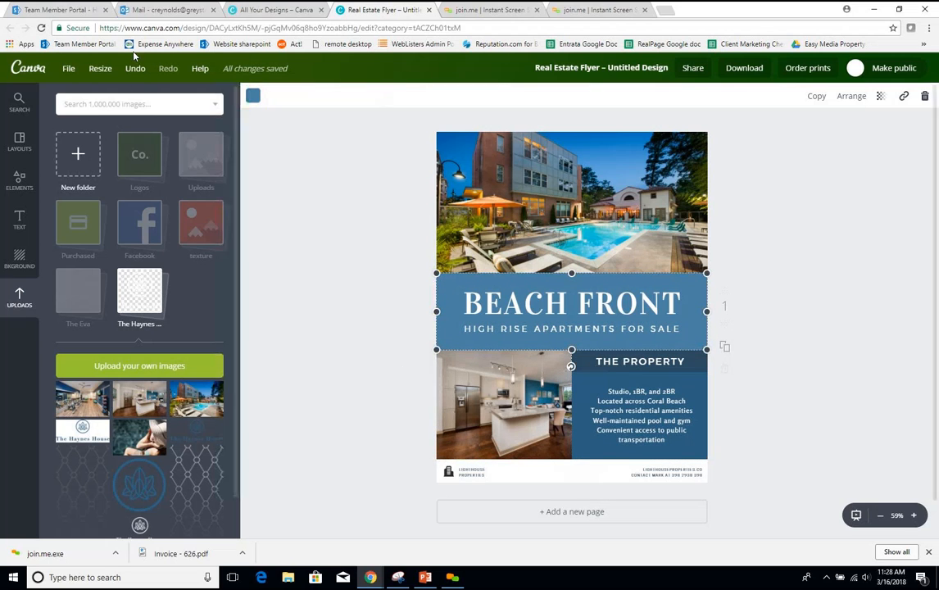
left_click(252, 96)
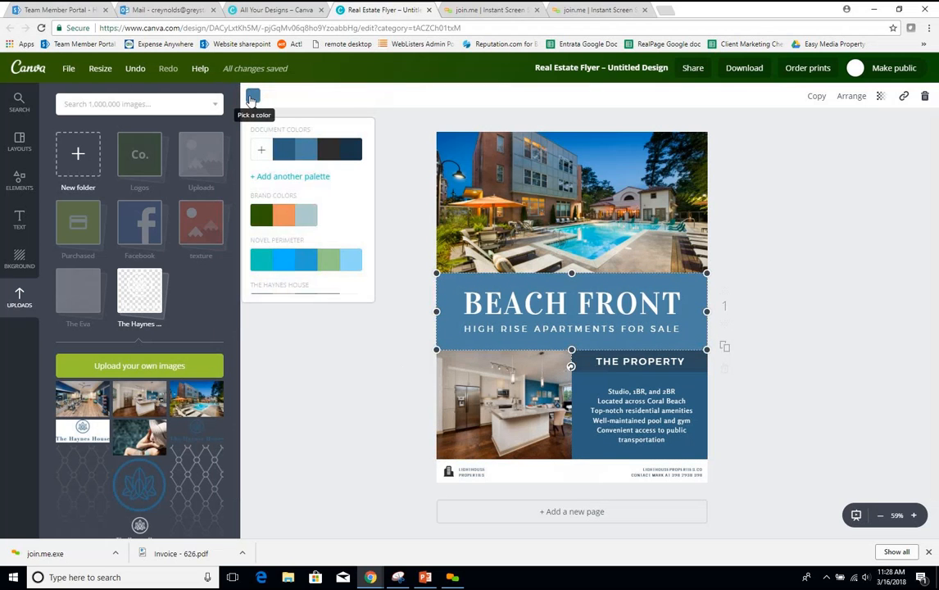
scroll(324, 203, "down", 3)
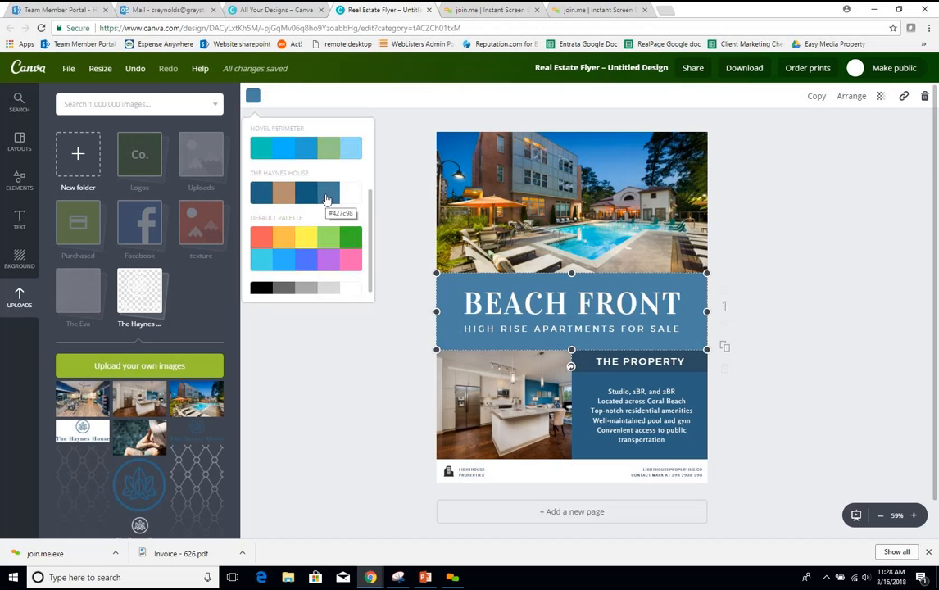
left_click(327, 200)
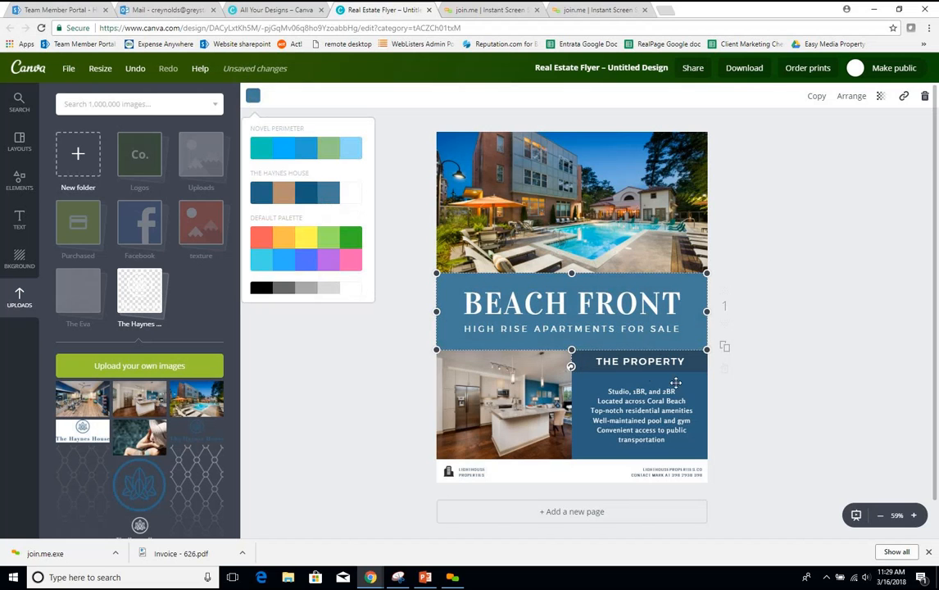
Recolor the strip behind THE PROPERTY heading with #135b7e from The Haynes House palette
left_click(703, 365)
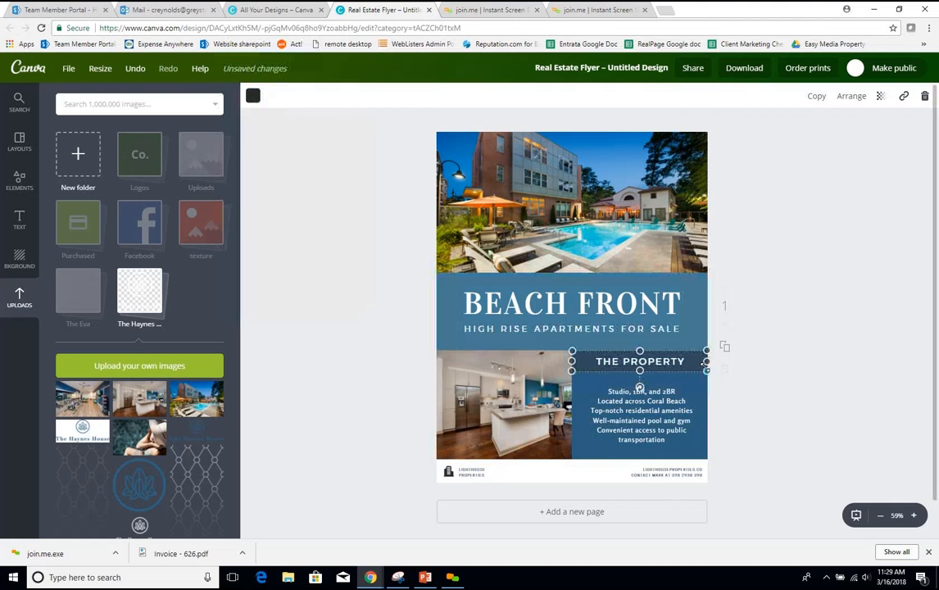
left_click(253, 97)
scroll(311, 214, "down", 3)
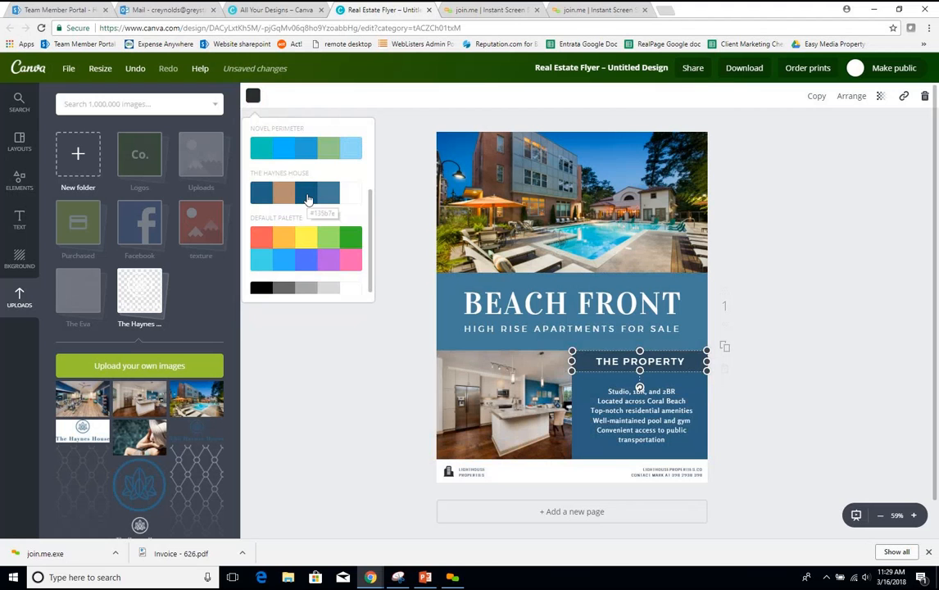
left_click(306, 196)
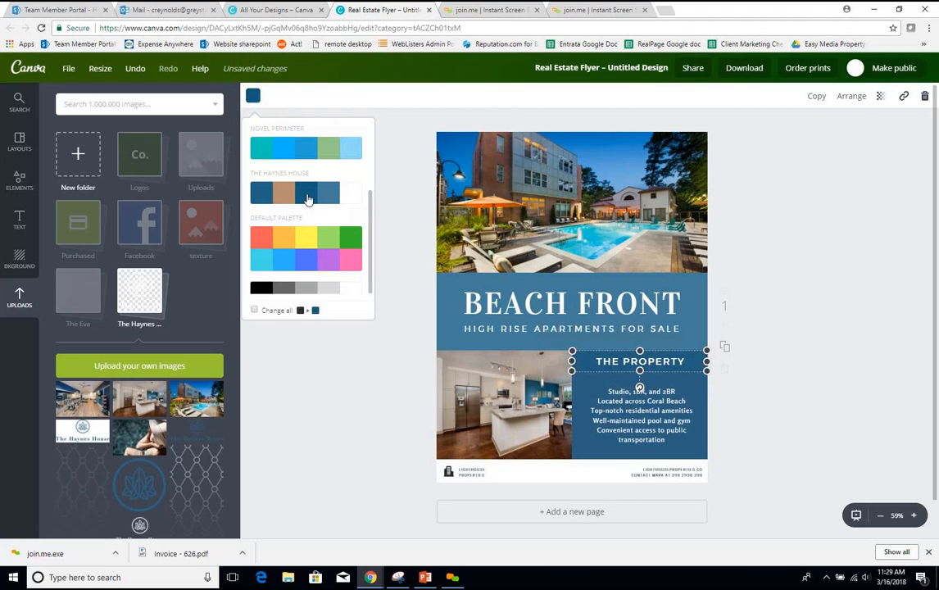
Recolor the background panel behind the property description with #216486 from The Haynes House palette
left_click(584, 448)
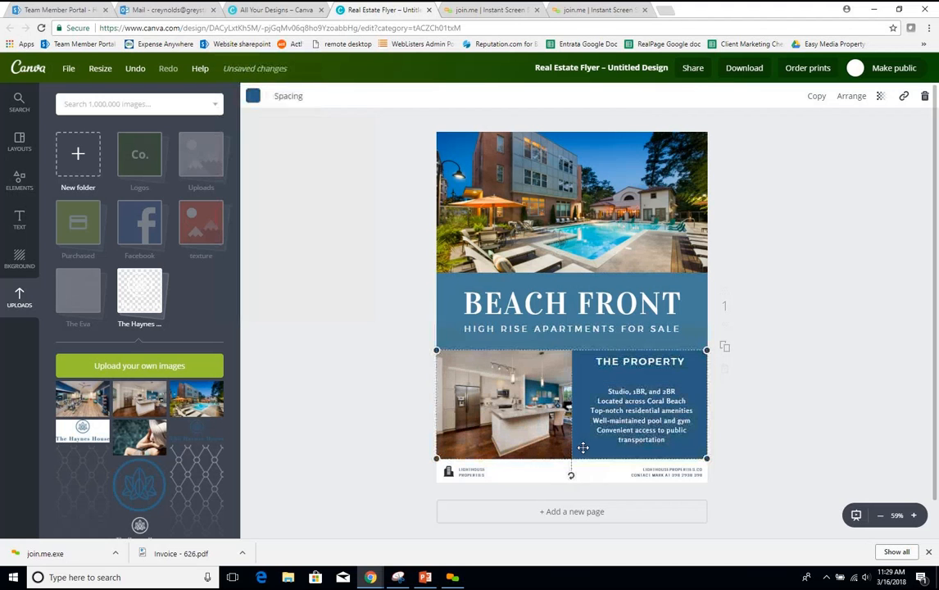
left_click(254, 96)
scroll(320, 189, "down", 3)
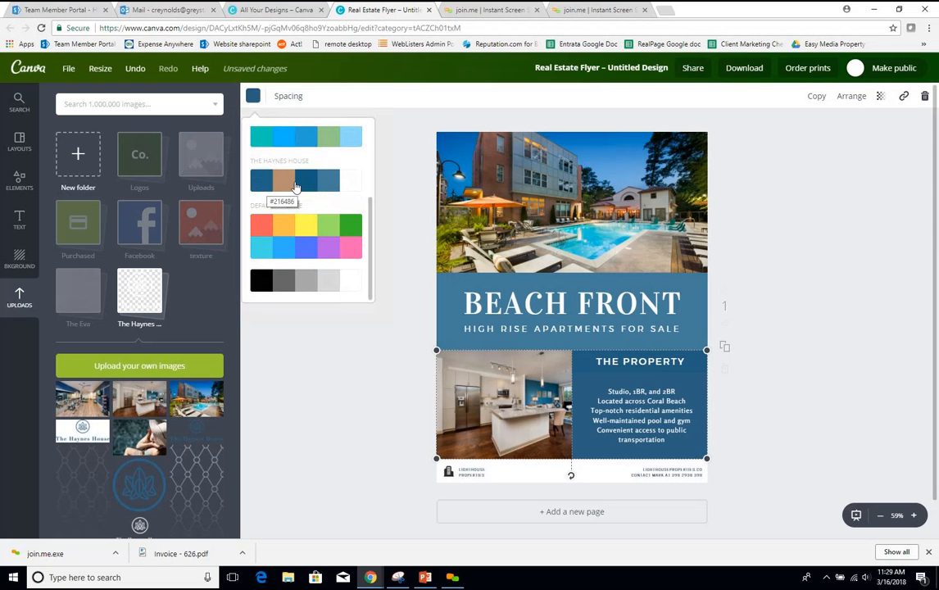
left_click(306, 184)
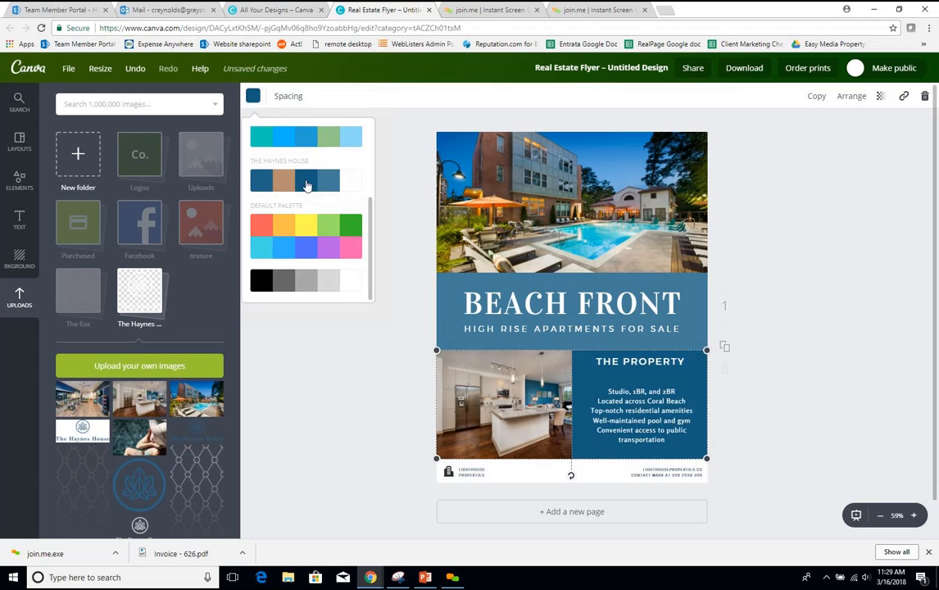
left_click(264, 185)
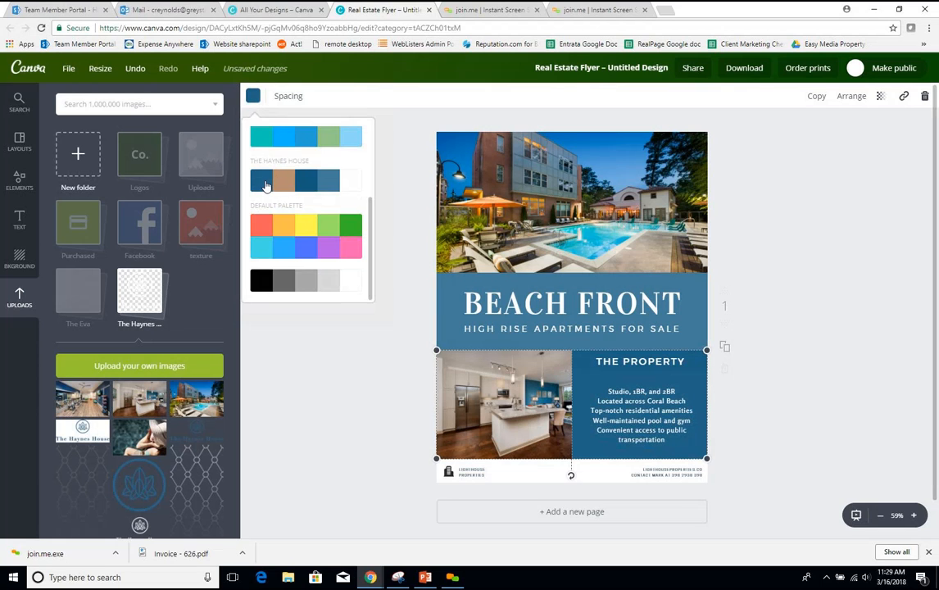
Change the text color of THE PROPERTY heading to #135b7e from The Haynes House palette
left_click(693, 359)
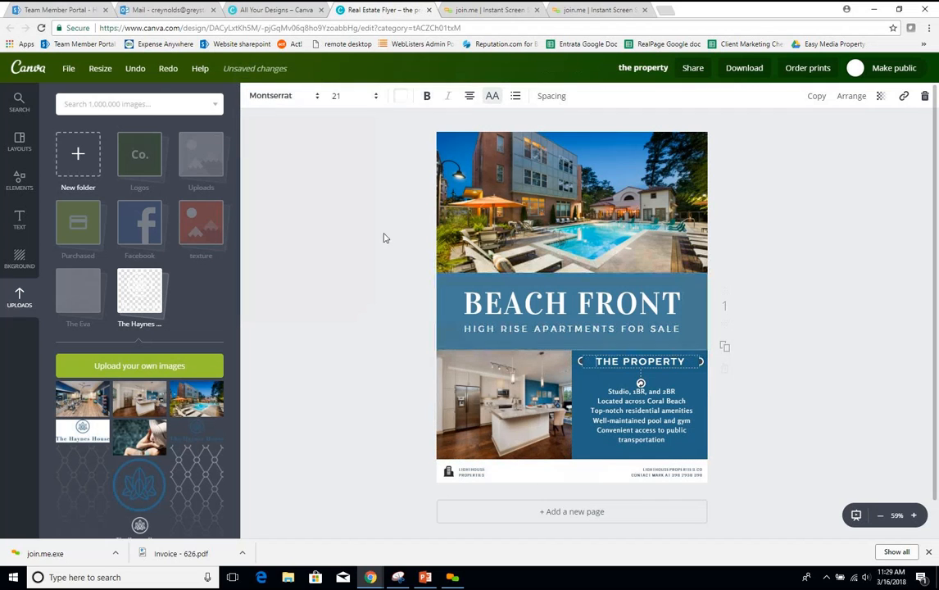
left_click(773, 347)
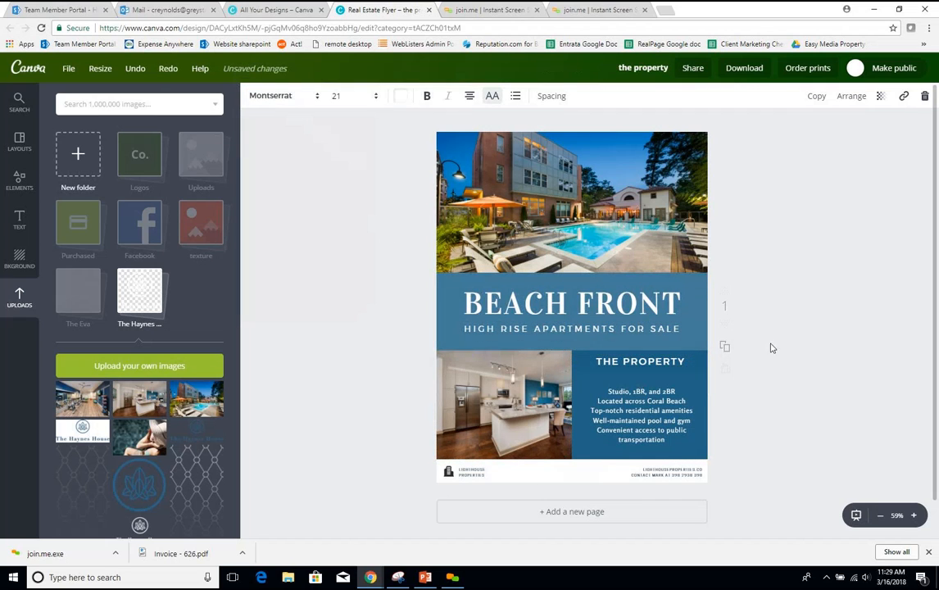
double_click(703, 362)
left_click_drag(662, 361, 595, 361)
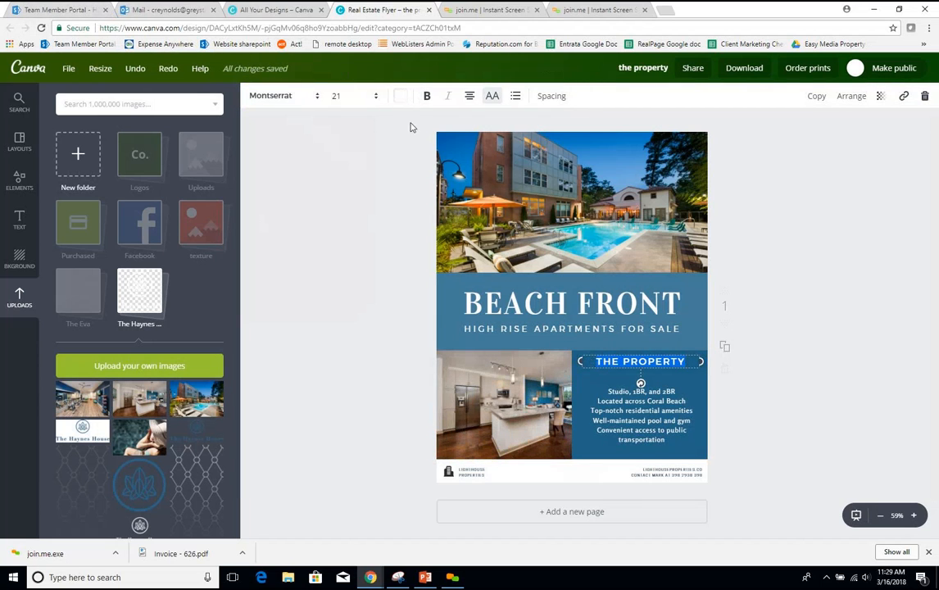
left_click(399, 98)
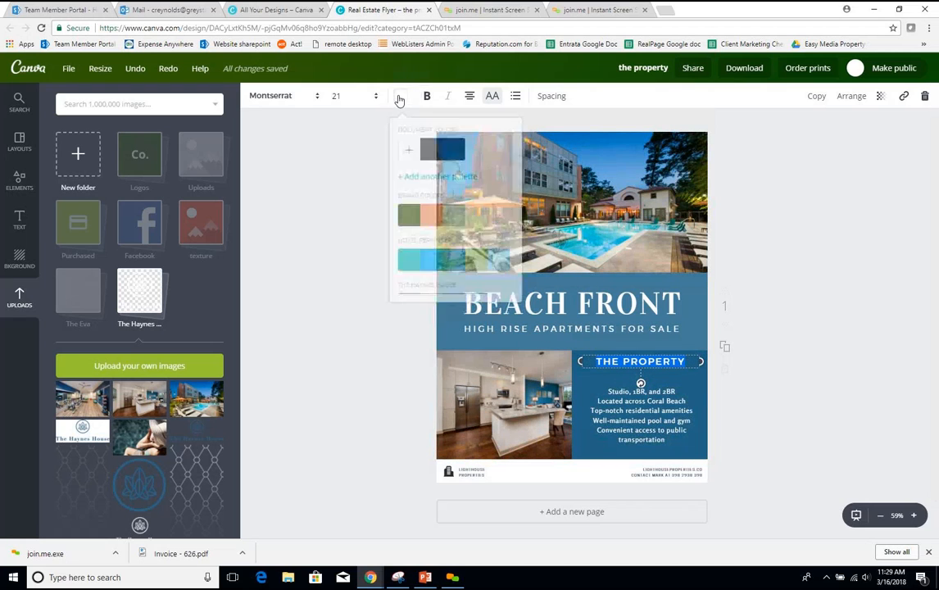
scroll(461, 200, "down", 3)
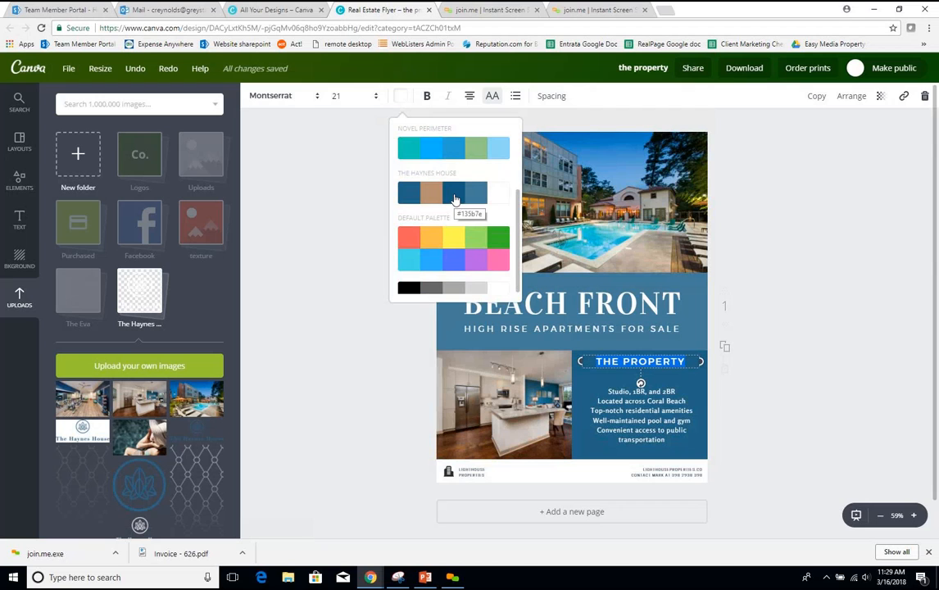
left_click(456, 199)
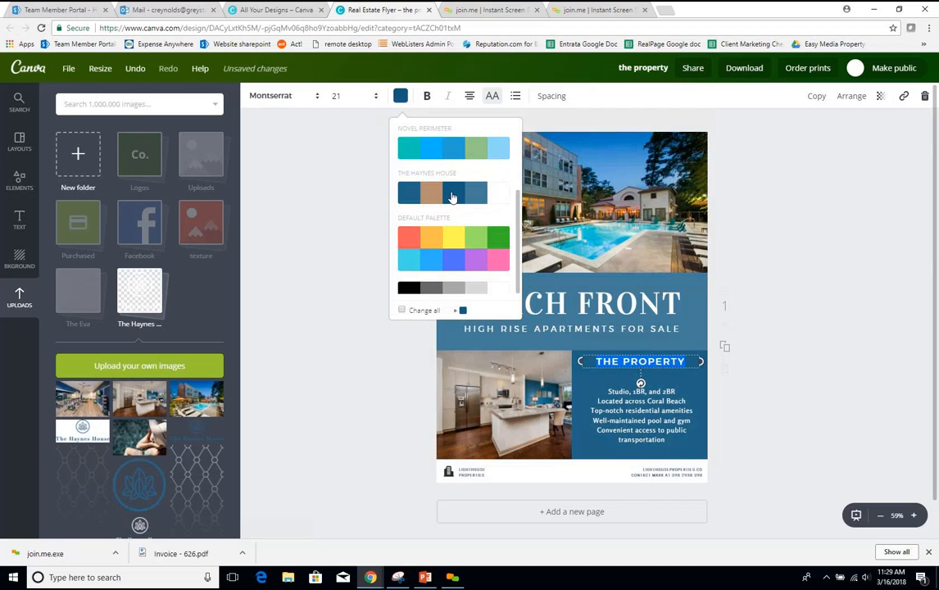
left_click(769, 393)
left_click(773, 352)
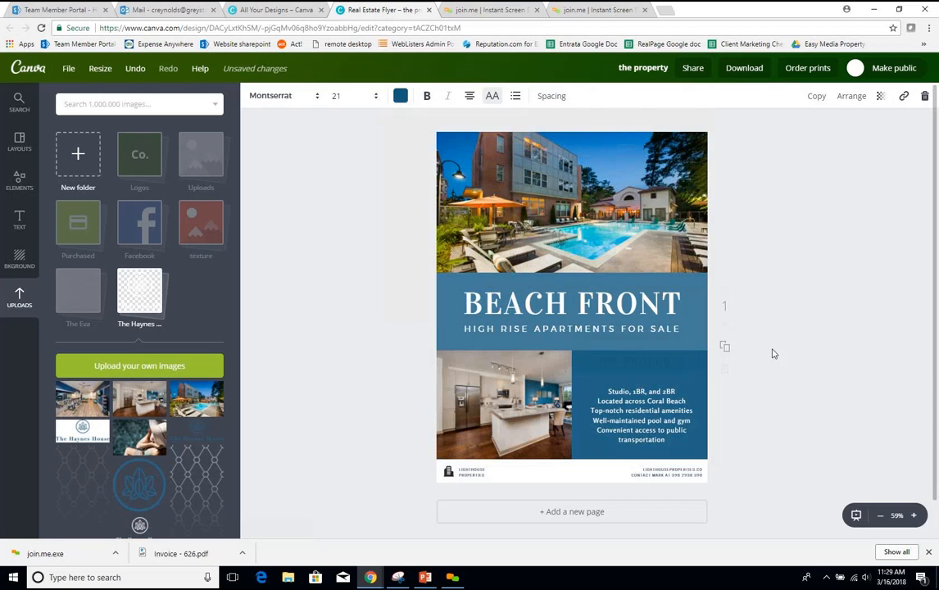
Recolor the strip behind THE PROPERTY heading with white from The Haynes House palette
left_click(704, 358)
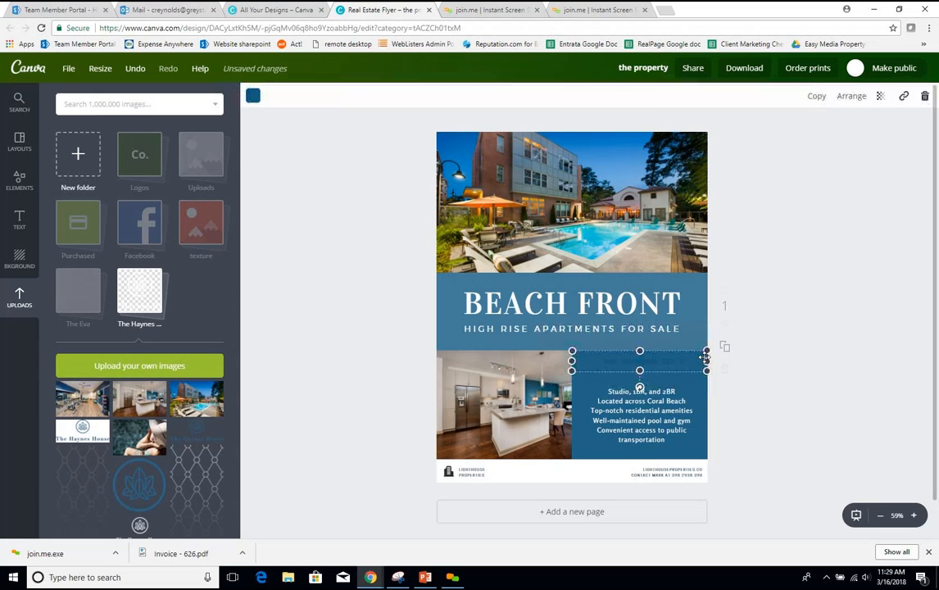
left_click(254, 97)
scroll(291, 152, "down", 3)
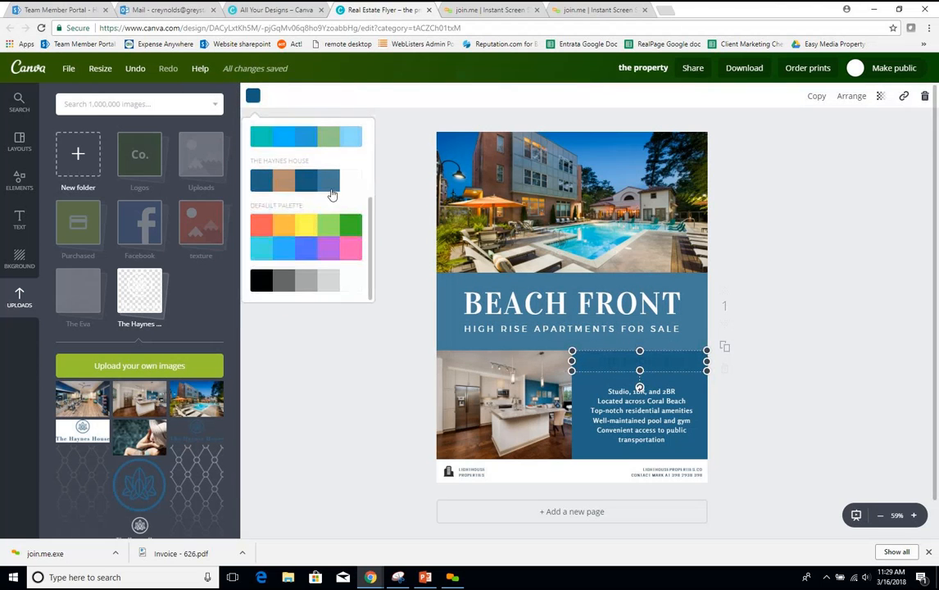
left_click(349, 183)
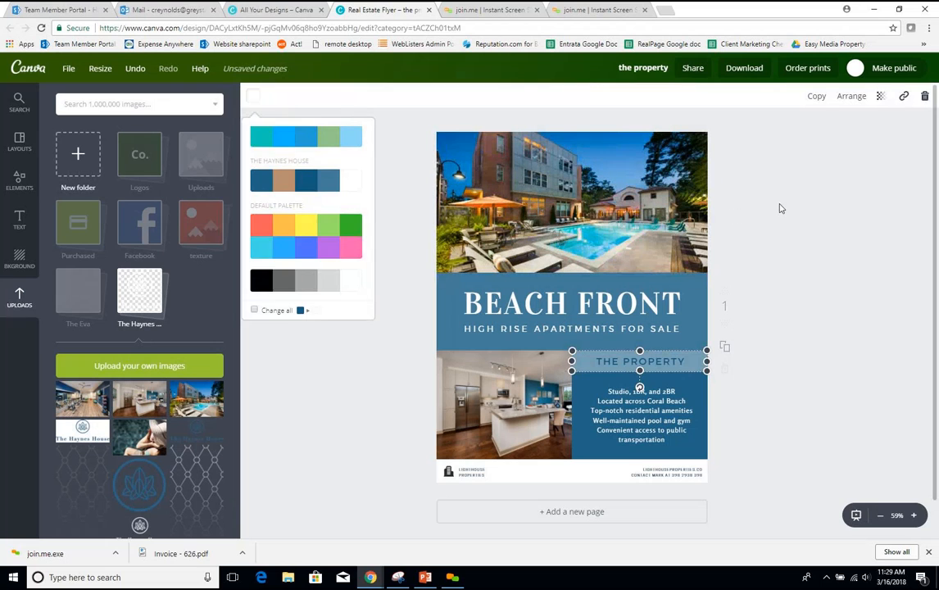
left_click(809, 254)
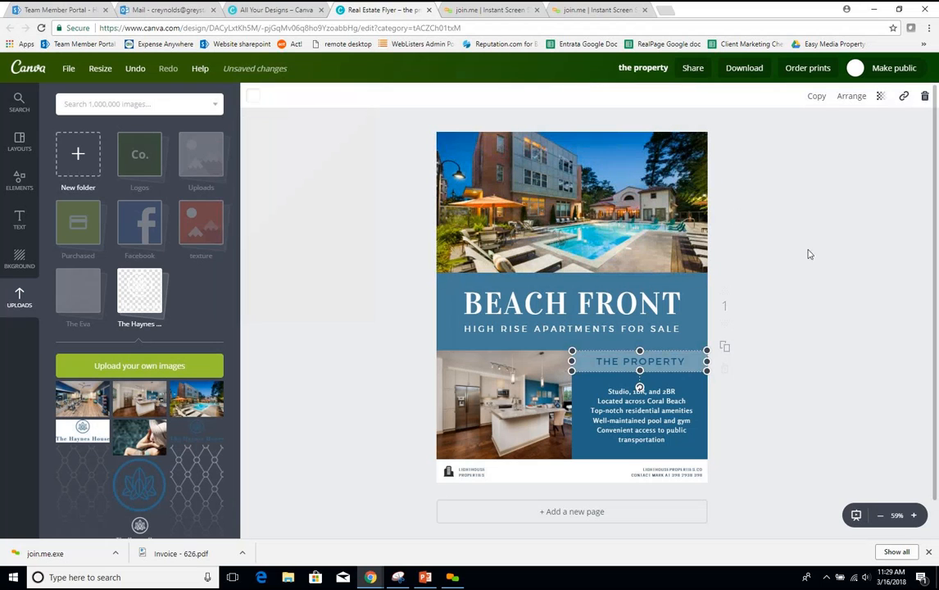
left_click(699, 359)
left_click(135, 69)
key("ctrl+y")
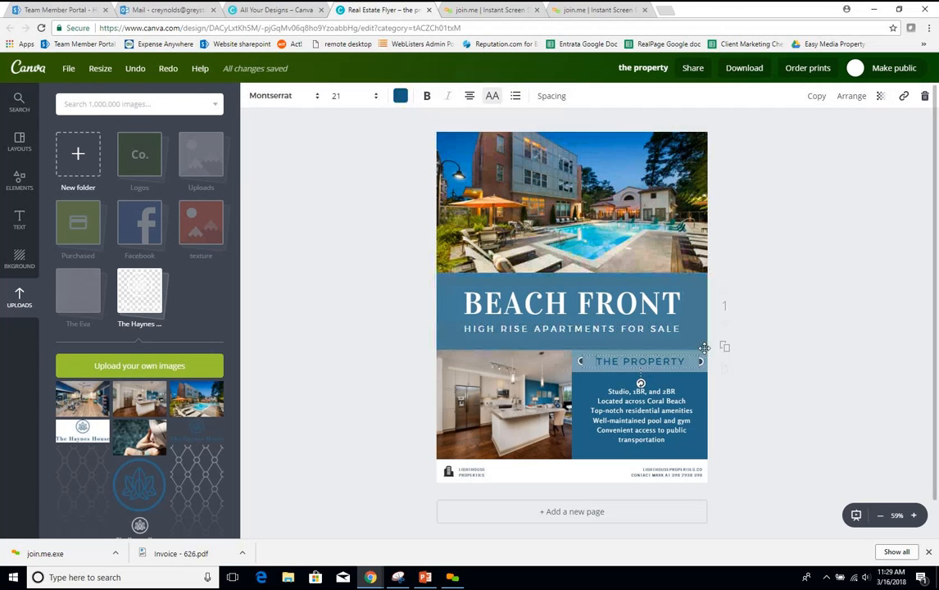
Set the transparency value of the white strip behind THE PROPERTY heading to 100
left_click(702, 355)
left_click(707, 368)
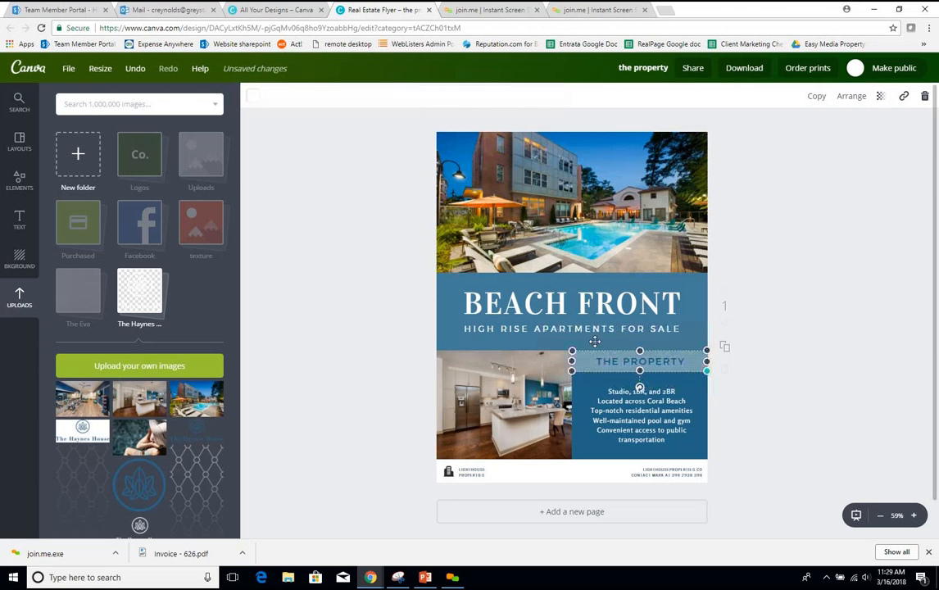
left_click(881, 97)
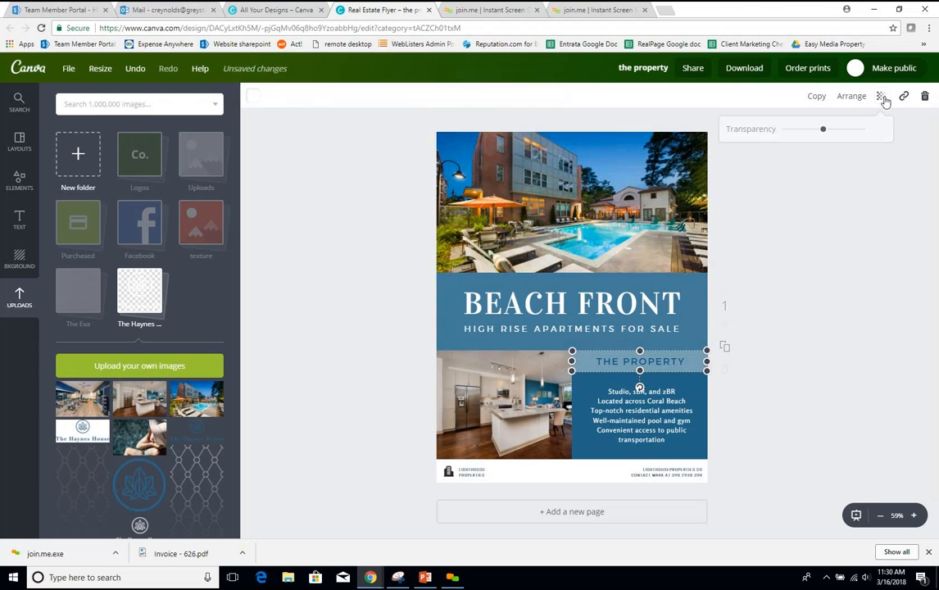
left_click_drag(816, 133, 836, 145)
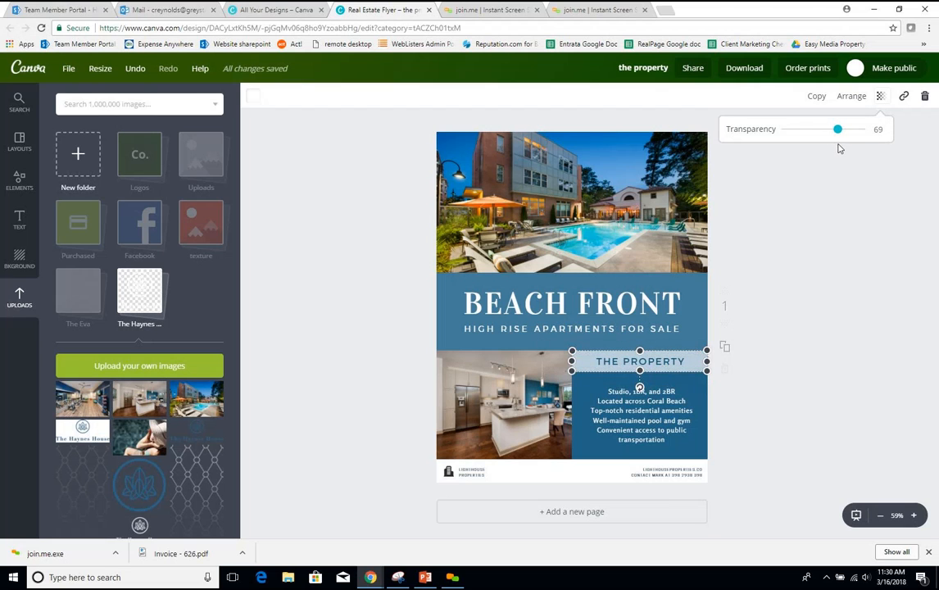
left_click_drag(837, 148, 879, 130)
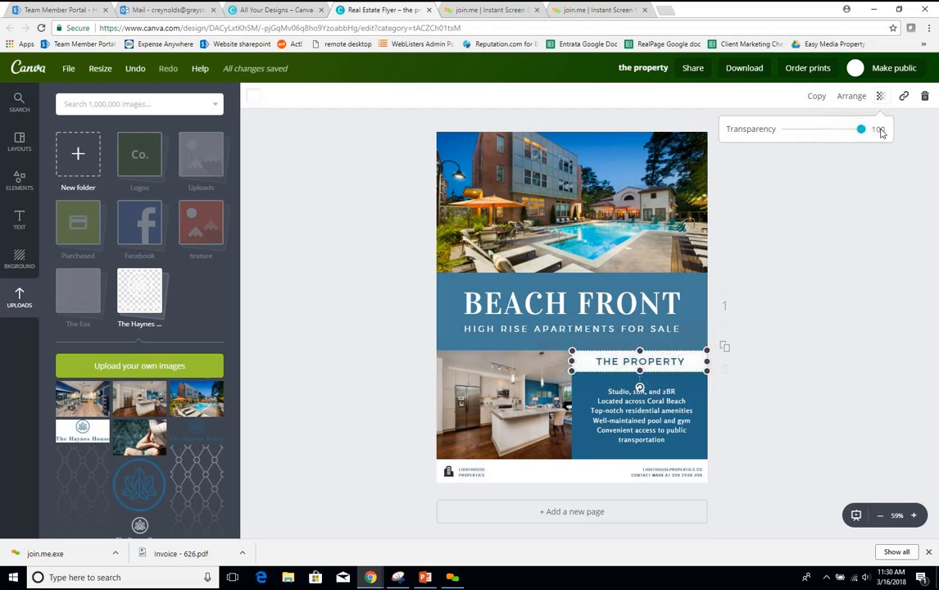
left_click(790, 180)
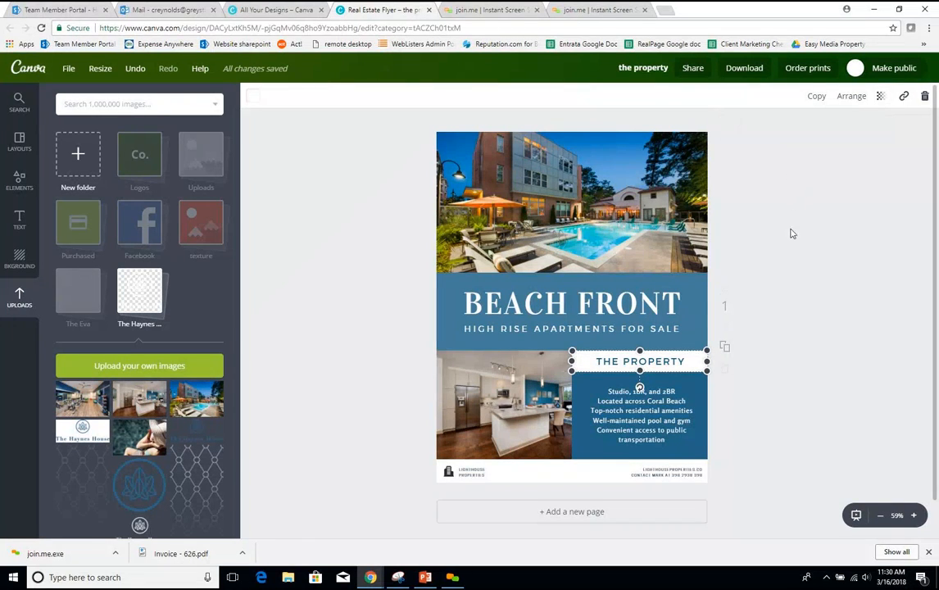
left_click(785, 253)
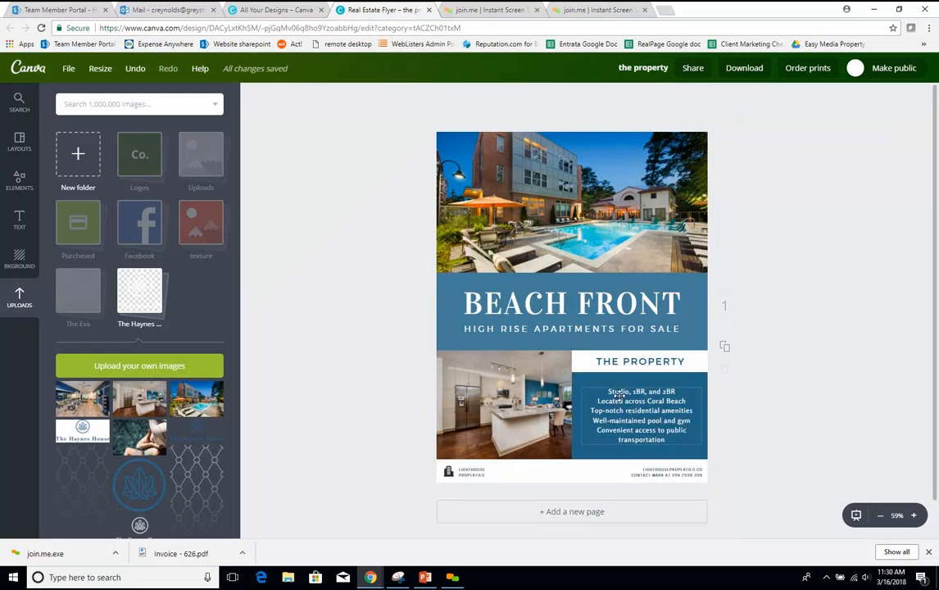
Replace THE PROPERTY heading text with COME HOME TO THE HAYNES HOUSE
left_click(660, 360)
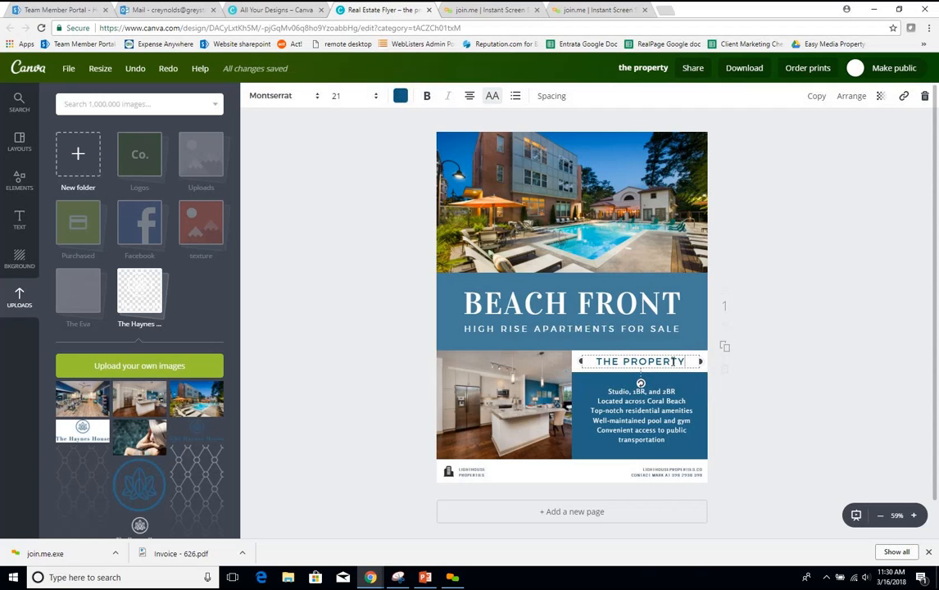
left_click_drag(674, 361, 591, 360)
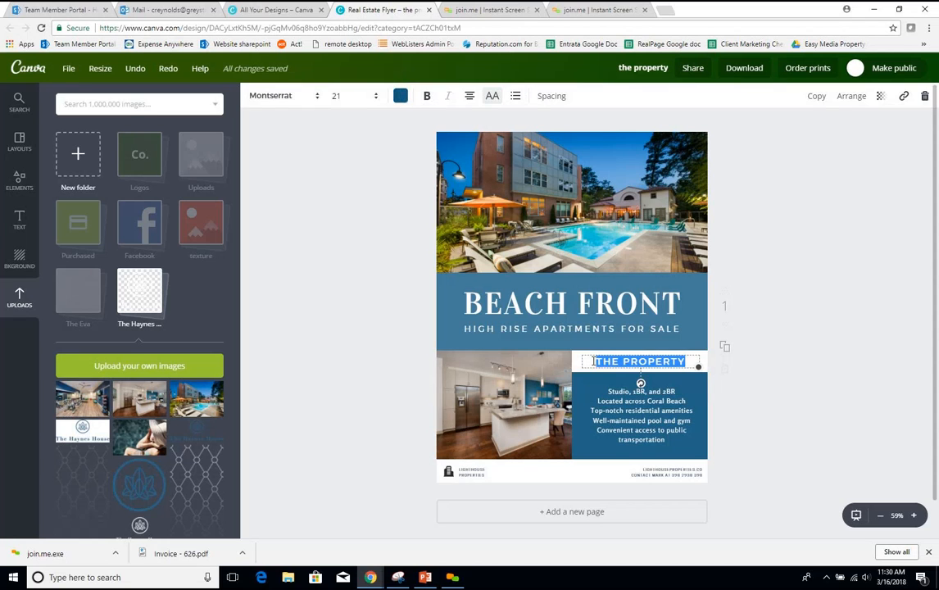
type("COME HOME")
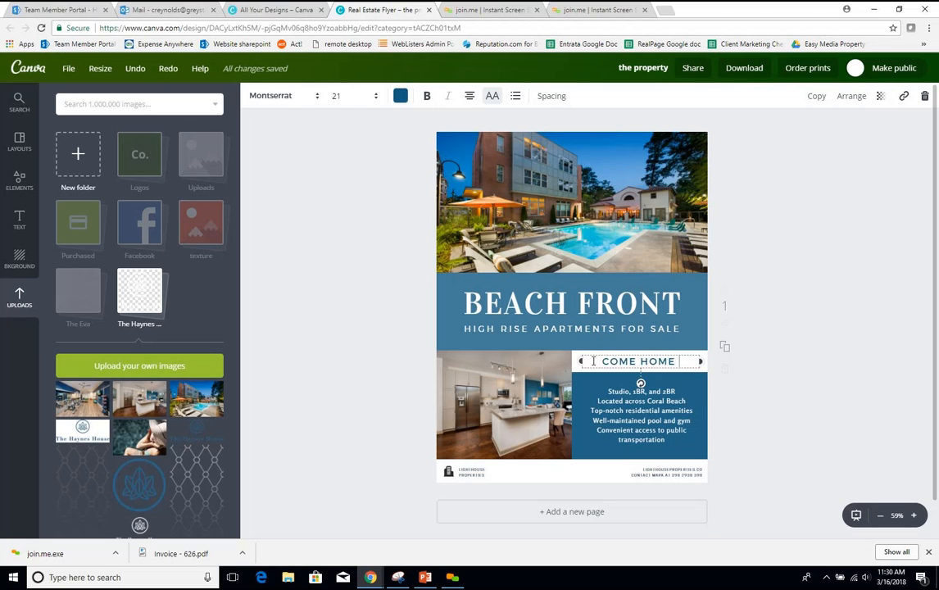
type(" TO THE HAYNES")
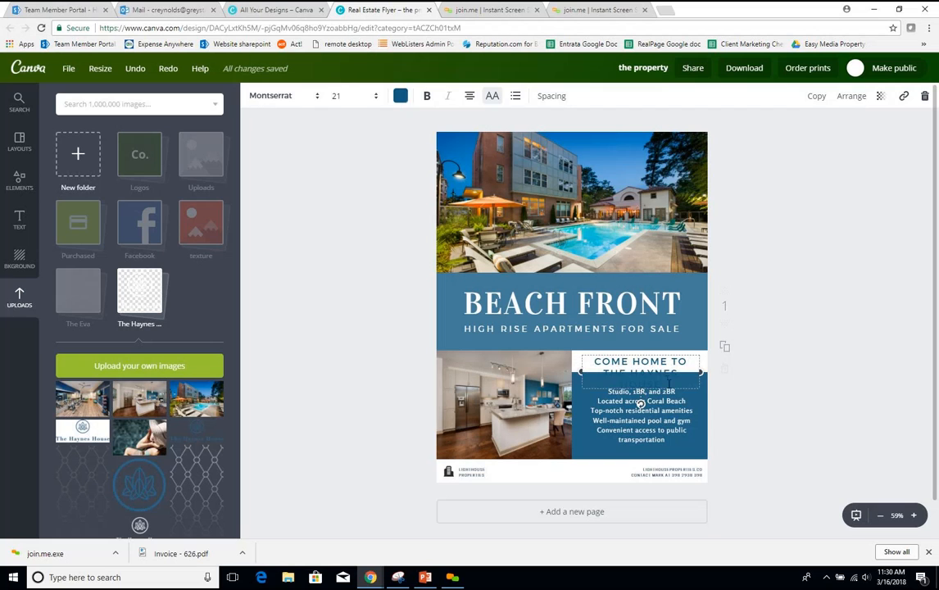
type(" HOUSE")
Set the font size of the COME HOME TO THE HAYNES HOUSE heading to 16
left_click_drag(663, 385, 576, 355)
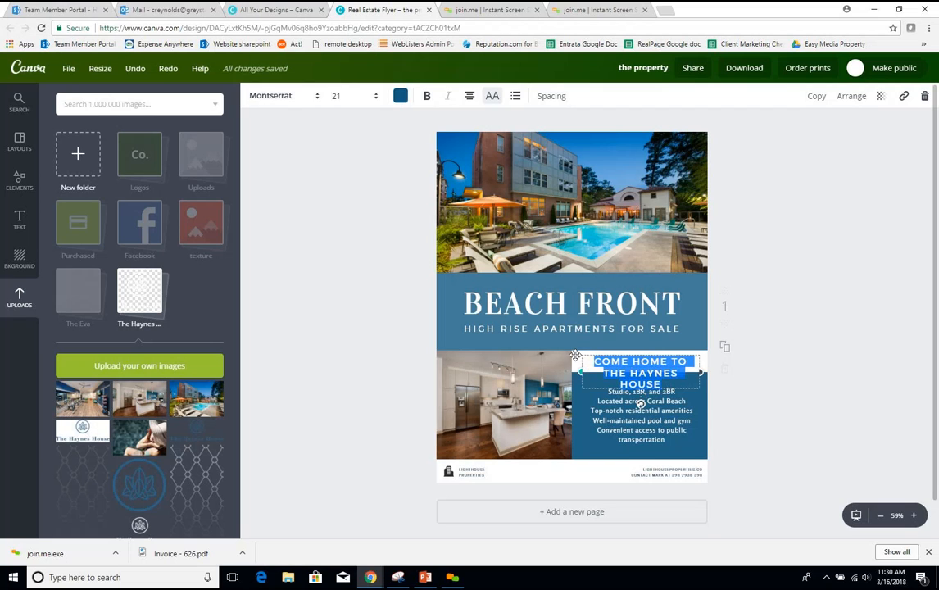
left_click(353, 97)
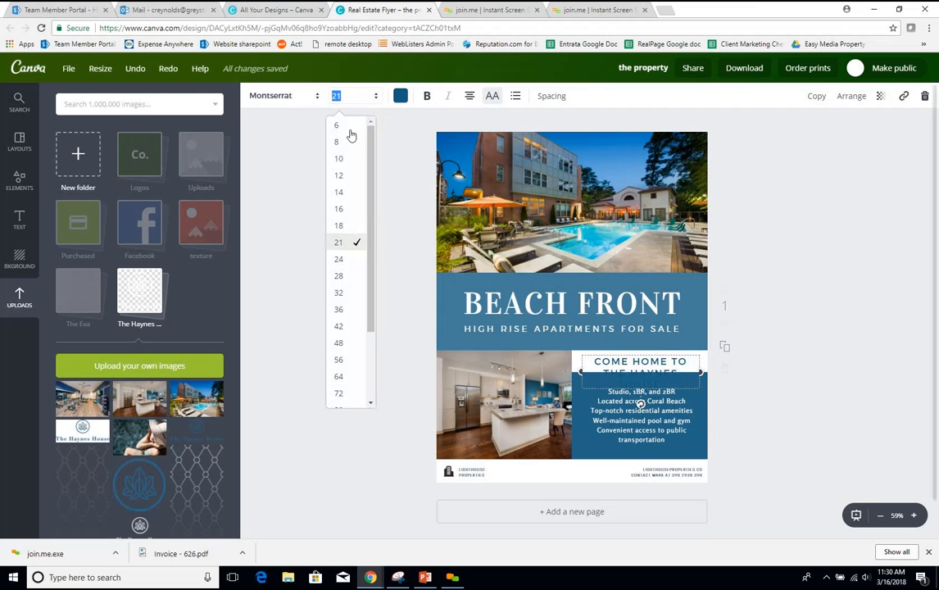
left_click(346, 193)
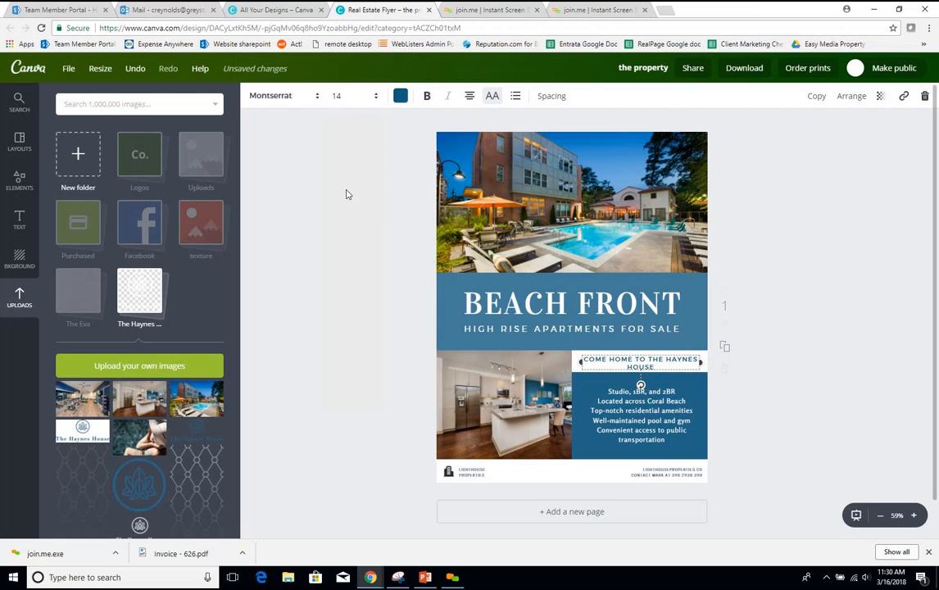
left_click(374, 98)
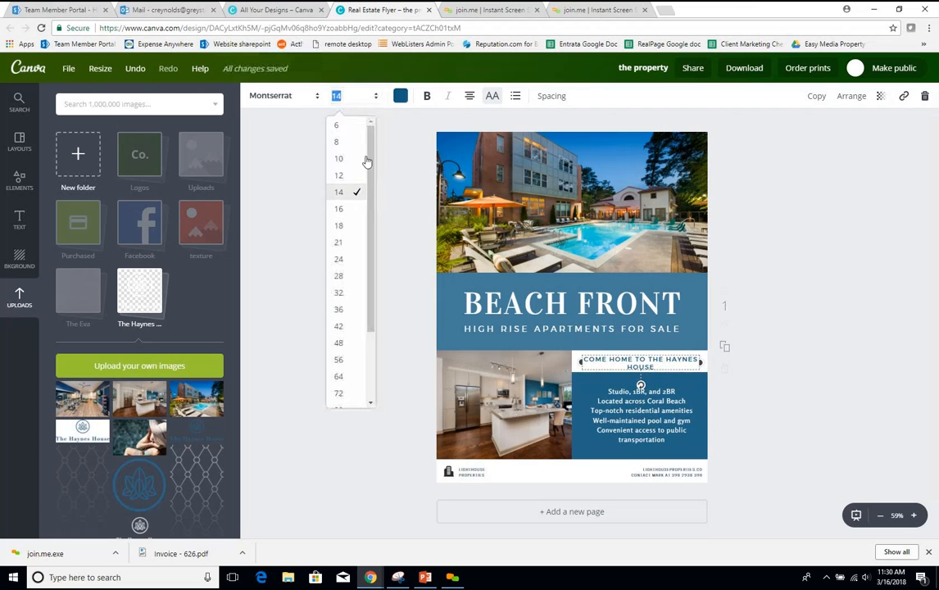
left_click(352, 211)
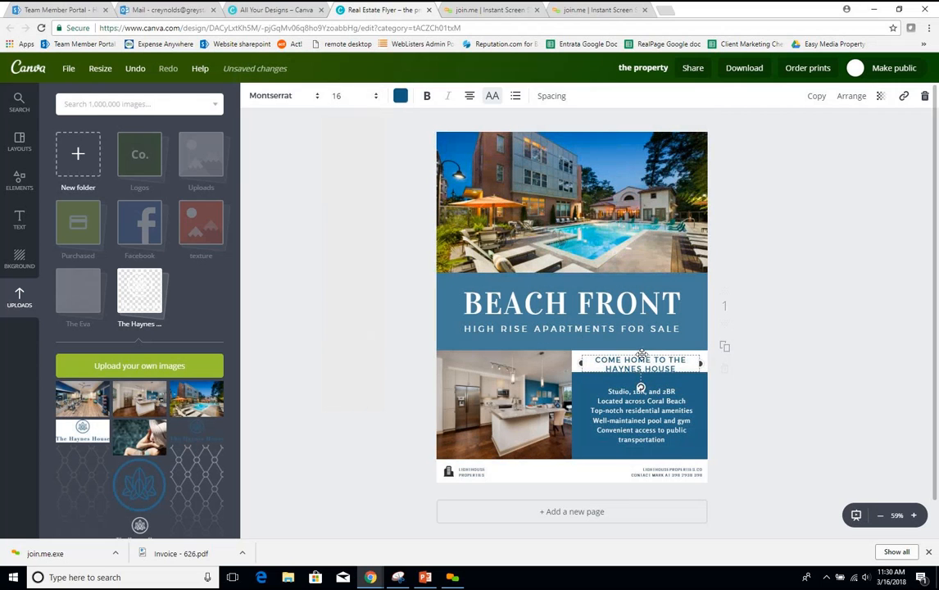
Move the heading slightly up within the white strip and break its line so that the second line reads THE HAYNES HOUSE
left_click_drag(641, 355, 643, 352)
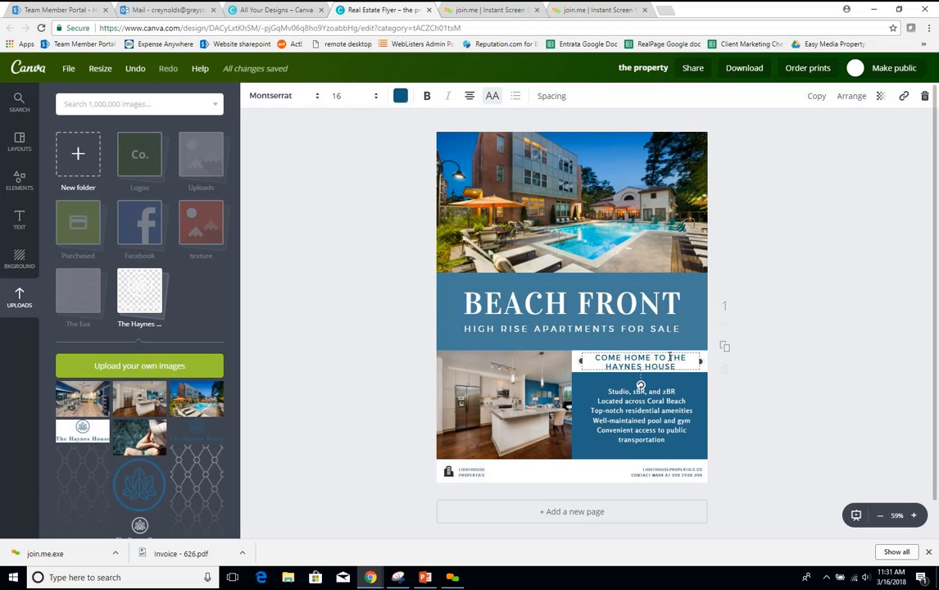
key("ctrl+z")
key("Return")
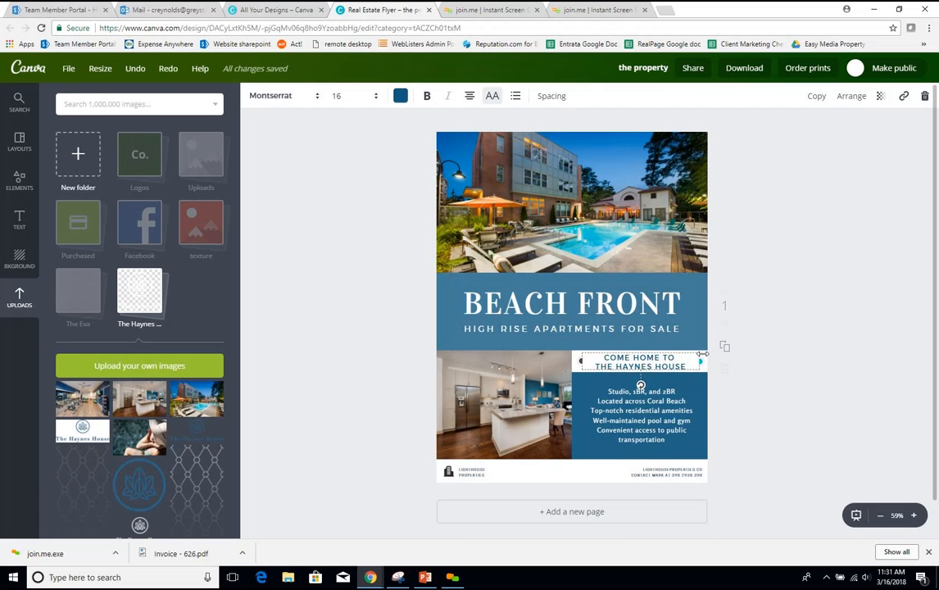
left_click(775, 197)
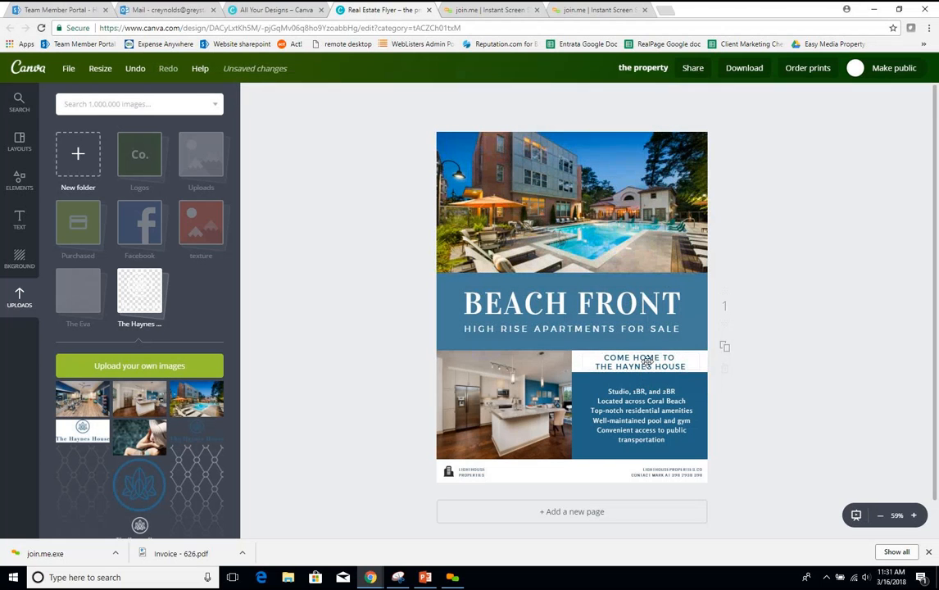
left_click(586, 300)
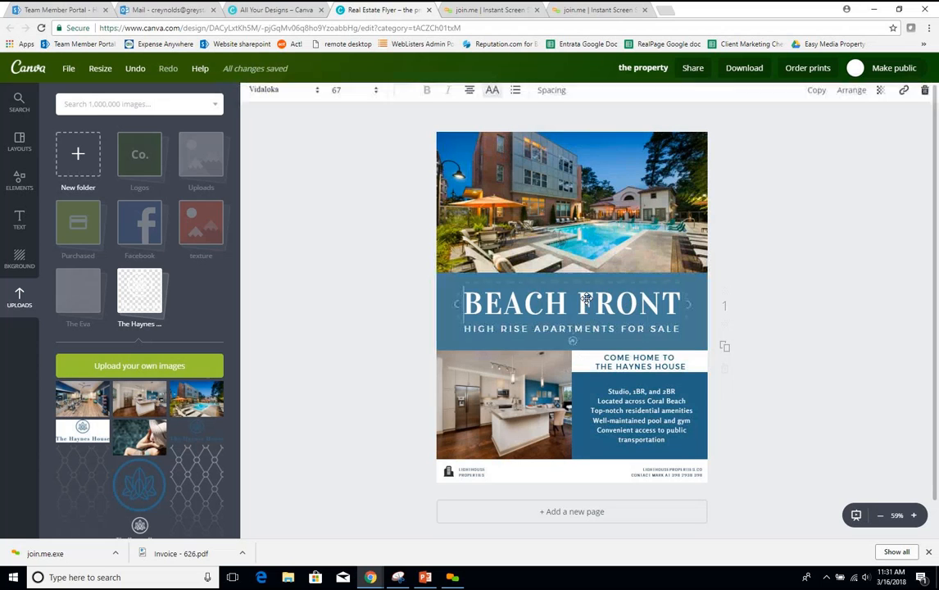
left_click(648, 393)
key("ctrl+z")
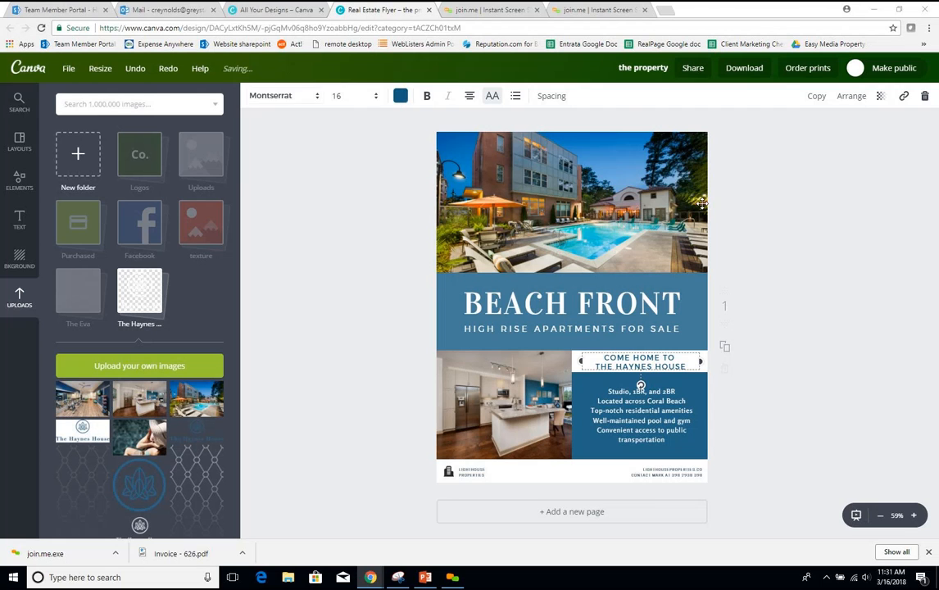
Replace the BEACH FRONT title text with HISTORIC BUCKHEAD MEETS
left_click(599, 305)
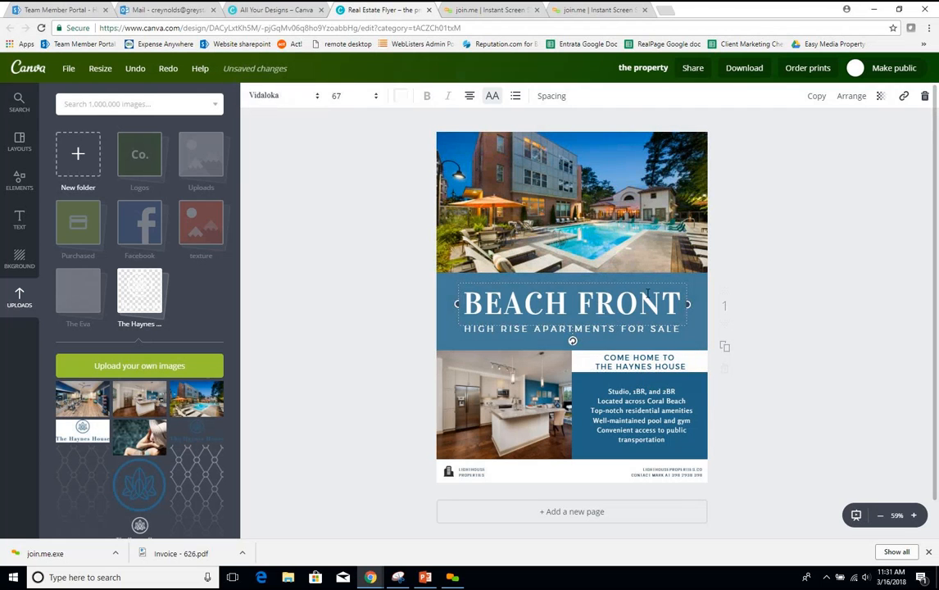
left_click_drag(681, 303, 459, 304)
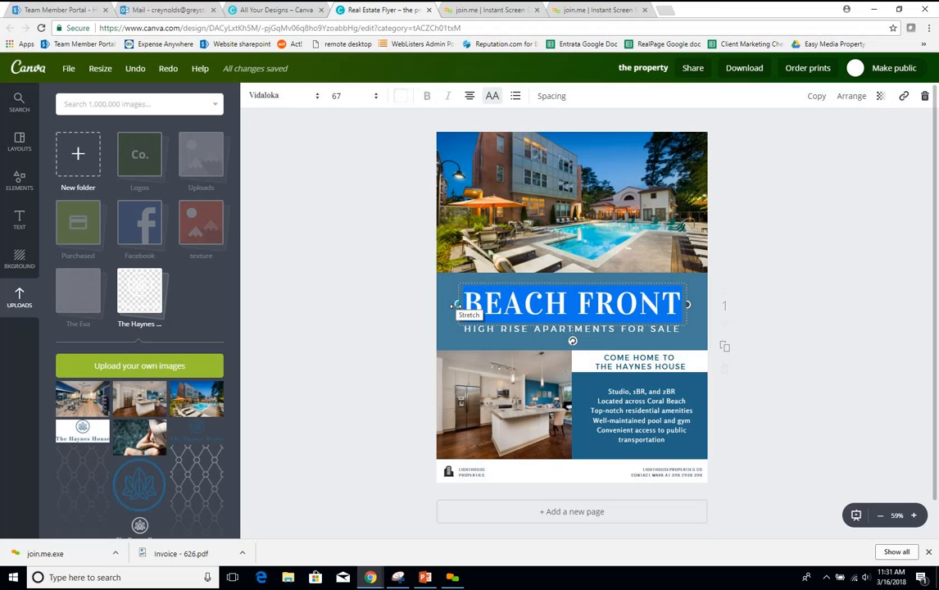
type("HI")
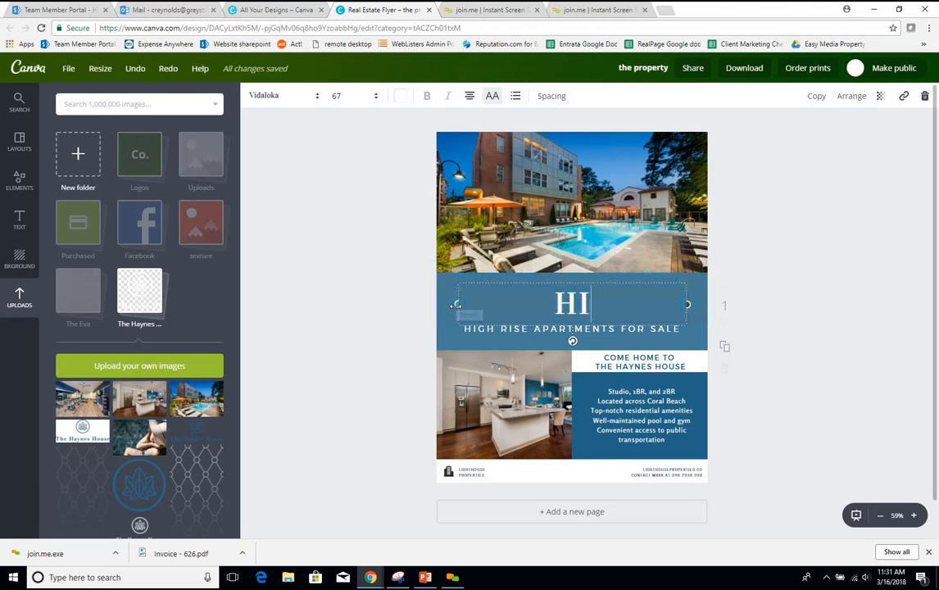
type("STORIC BU")
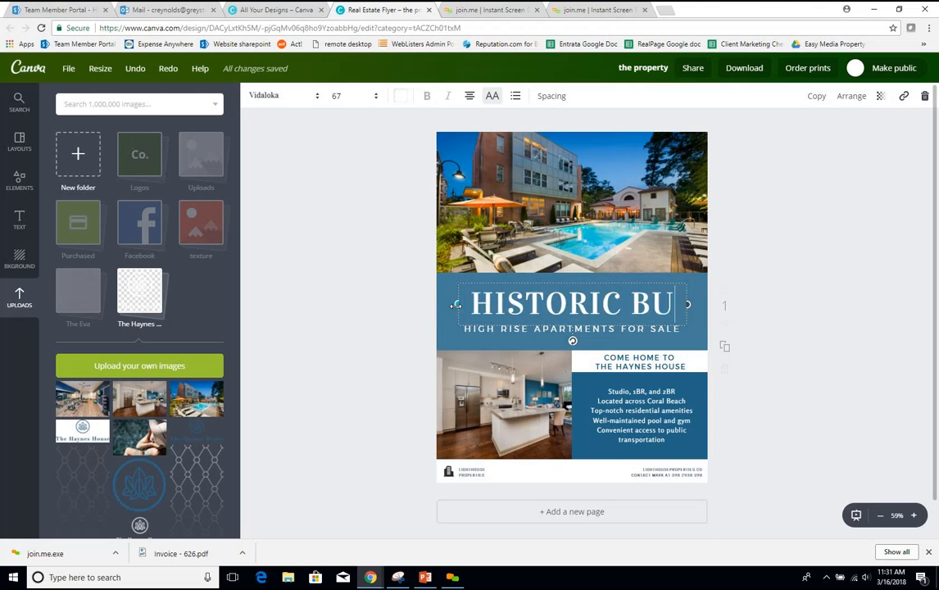
type("CKHEAD M")
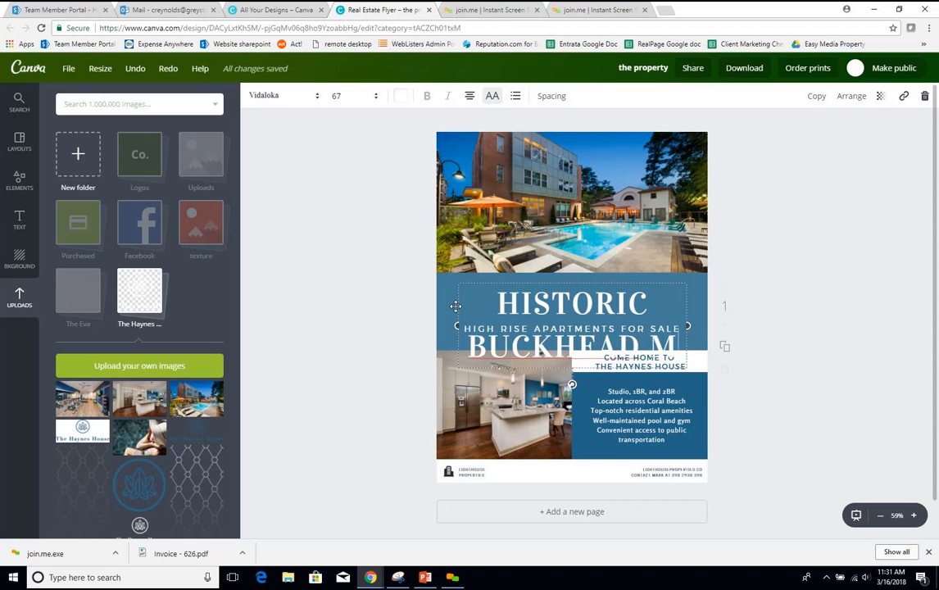
type("EETS")
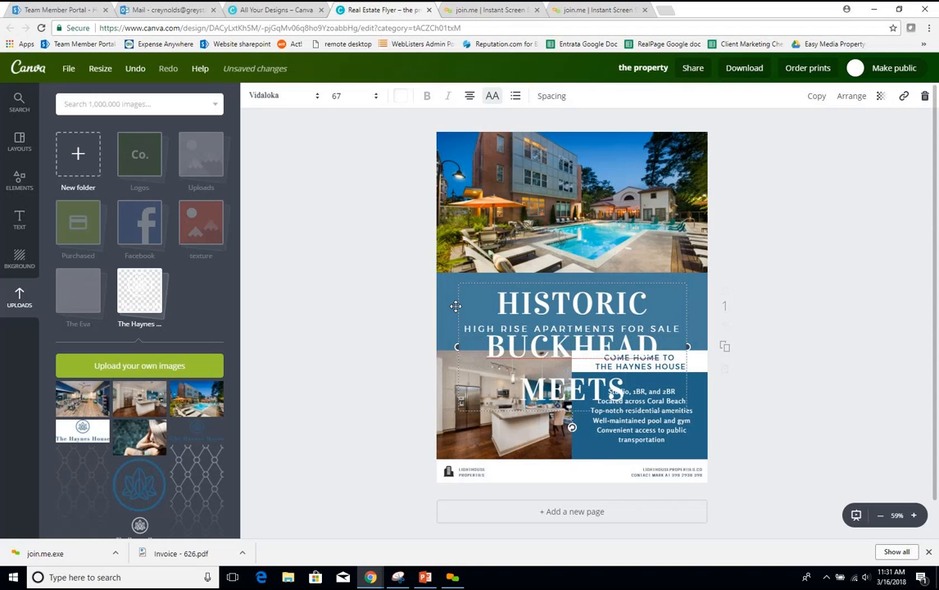
Change the font of the whole HISTORIC BUCKHEAD MEETS title to Montserrat Light
left_click_drag(626, 383, 479, 303)
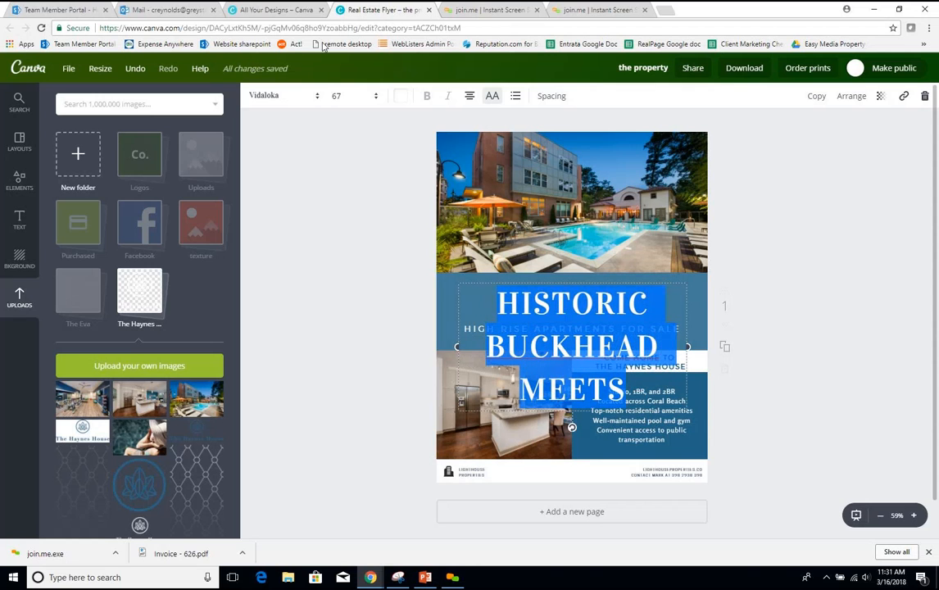
left_click(286, 99)
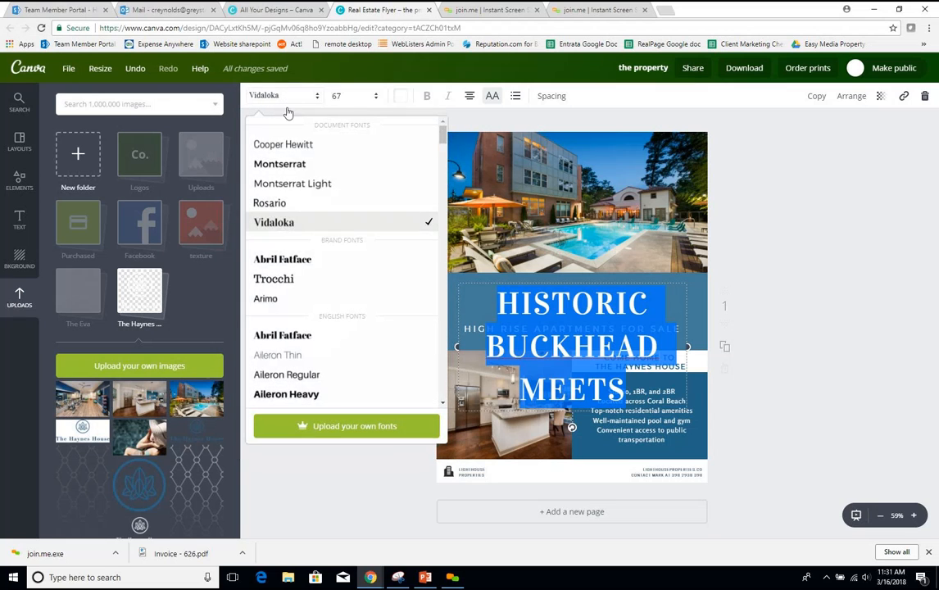
left_click(300, 188)
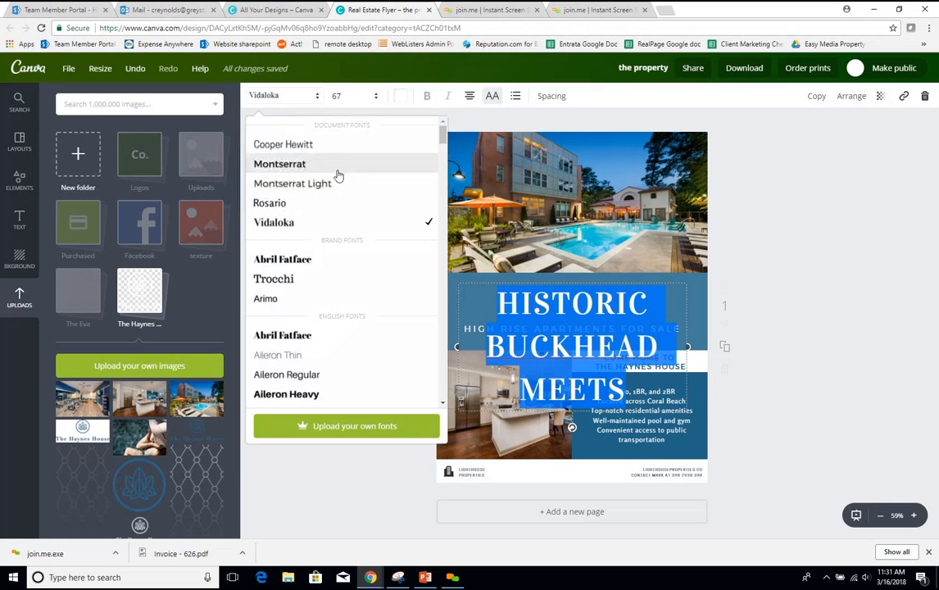
left_click(296, 185)
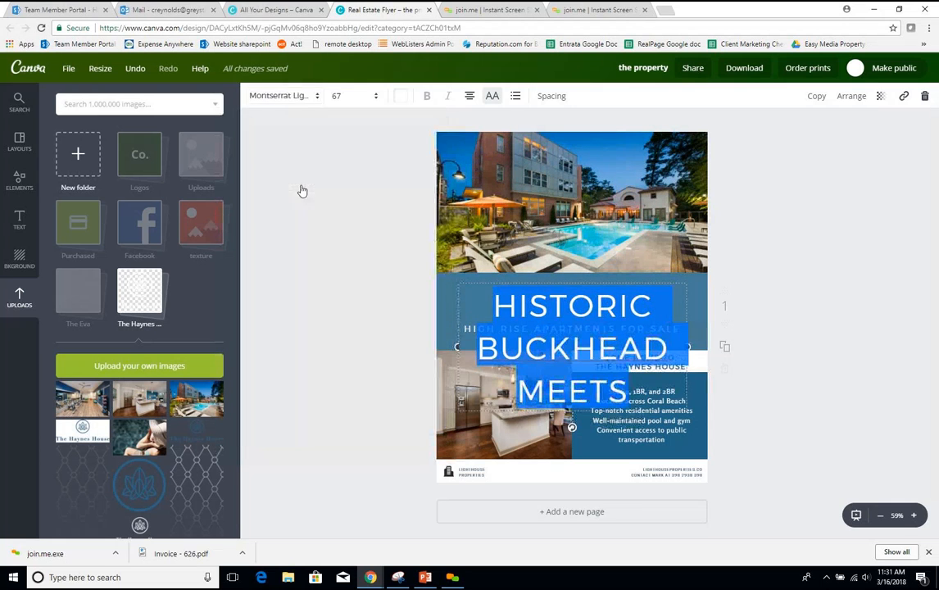
Try font sizes 50 and 40 on the HISTORIC BUCKHEAD MEETS title
left_click(341, 96)
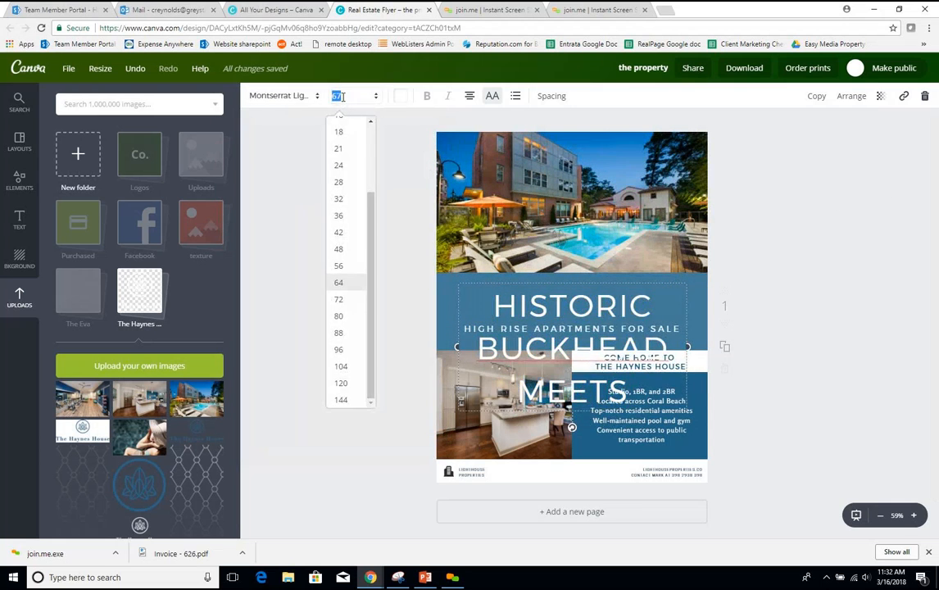
type("50")
key("Return")
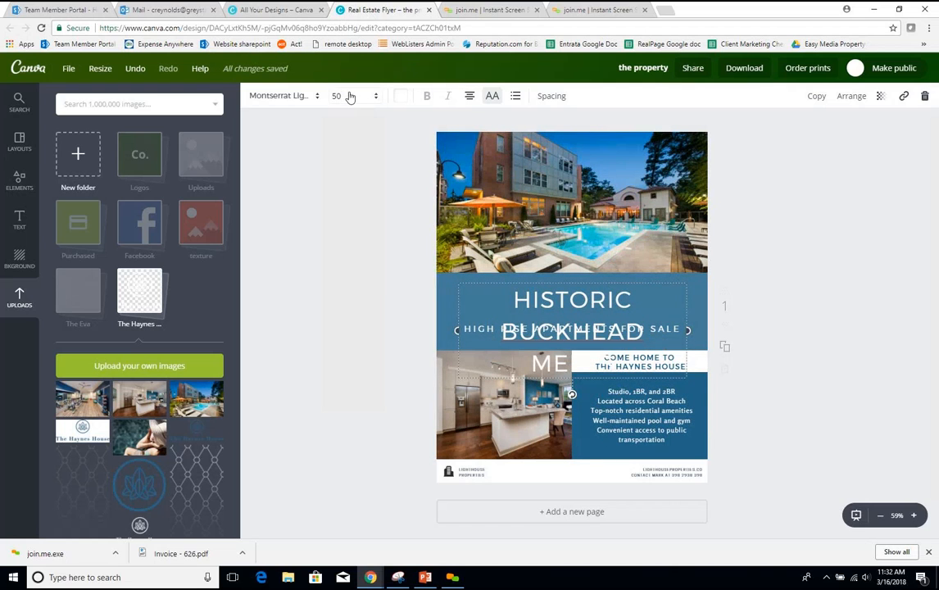
left_click(346, 96)
type("40")
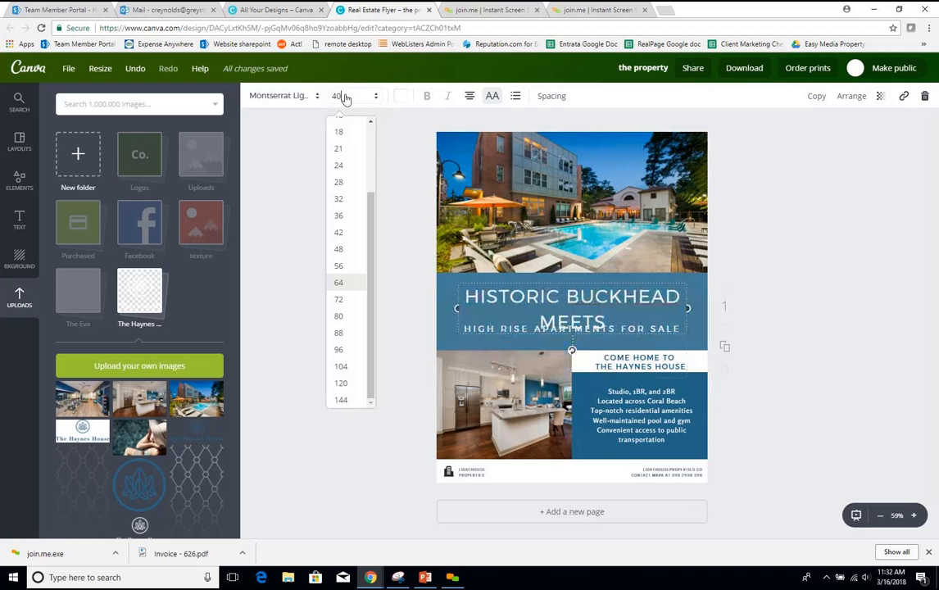
key("Return")
Widen the title's text box slightly past both flyer edges and move it up to the upper edge of the blue band
left_click_drag(688, 309, 710, 309)
left_click_drag(456, 310, 424, 309)
mouse_move(596, 320)
left_mouse_down()
mouse_move(525, 326)
mouse_move(608, 321)
mouse_move(604, 311)
left_mouse_up()
key("ctrl+z")
Try size 30 on the whole title, set its font size to 35, and move it slightly down within the blue band
left_click_drag(608, 311, 466, 285)
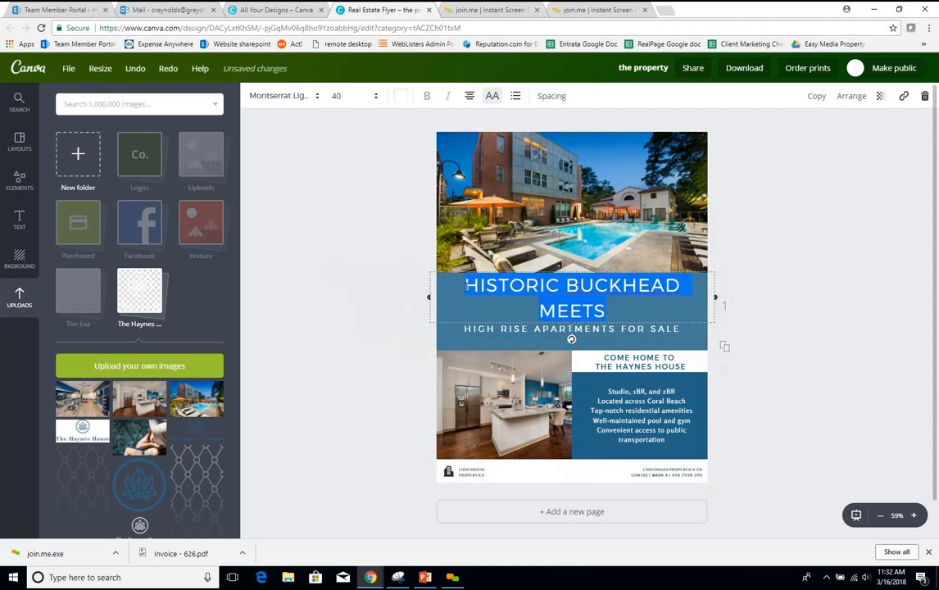
left_click(352, 97)
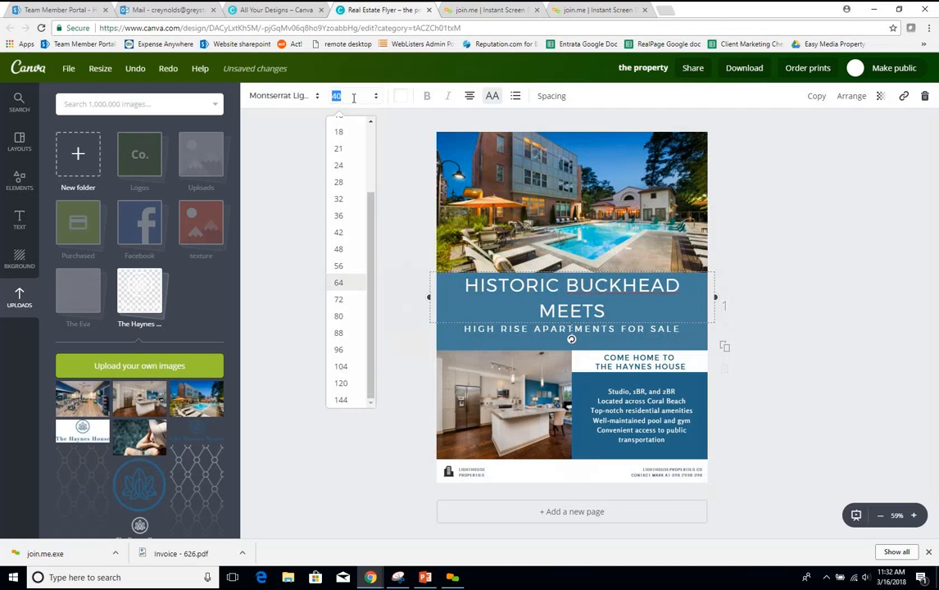
type("30")
key("Return")
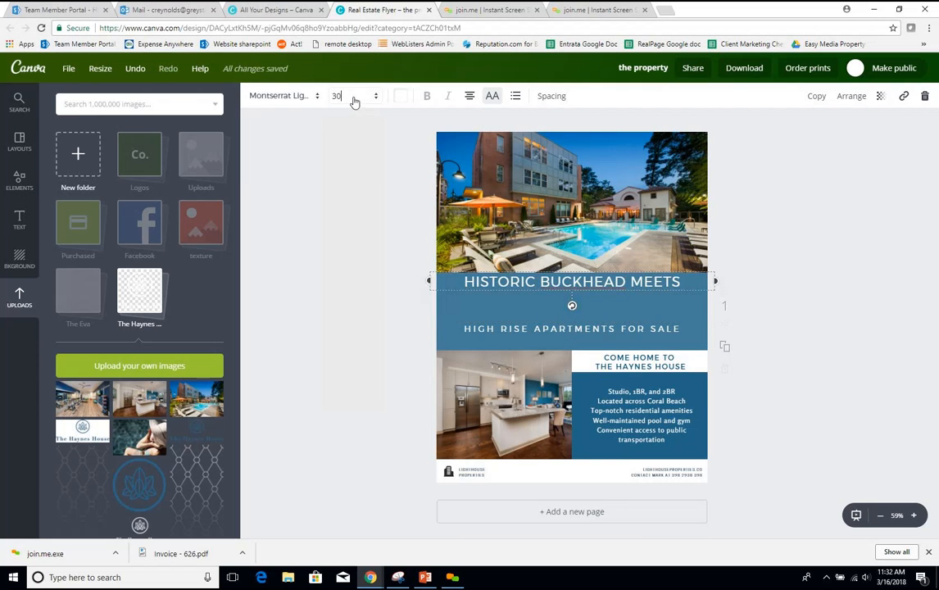
left_click(342, 98)
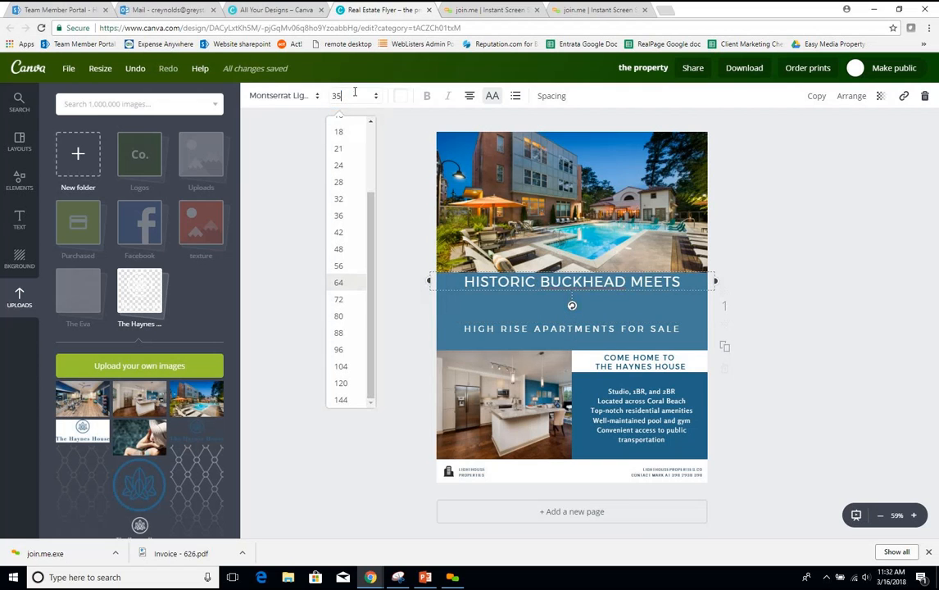
type("35")
key("Return")
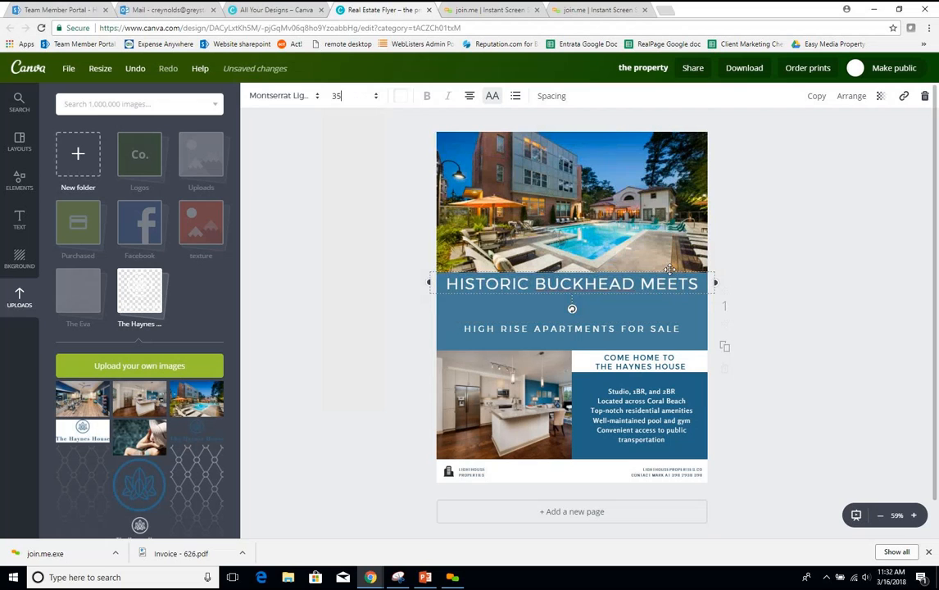
left_click_drag(671, 272, 669, 281)
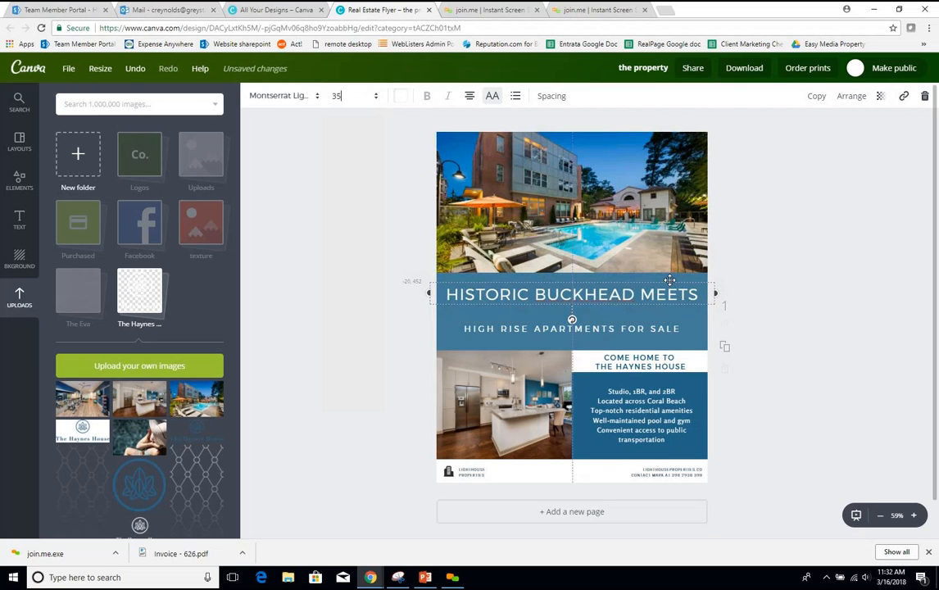
Replace the HIGH RISE APARTMENTS FOR SALE subtitle with Modern Sophistication, with the uppercase formatting turned off
left_click(594, 326)
left_click_drag(639, 328, 465, 318)
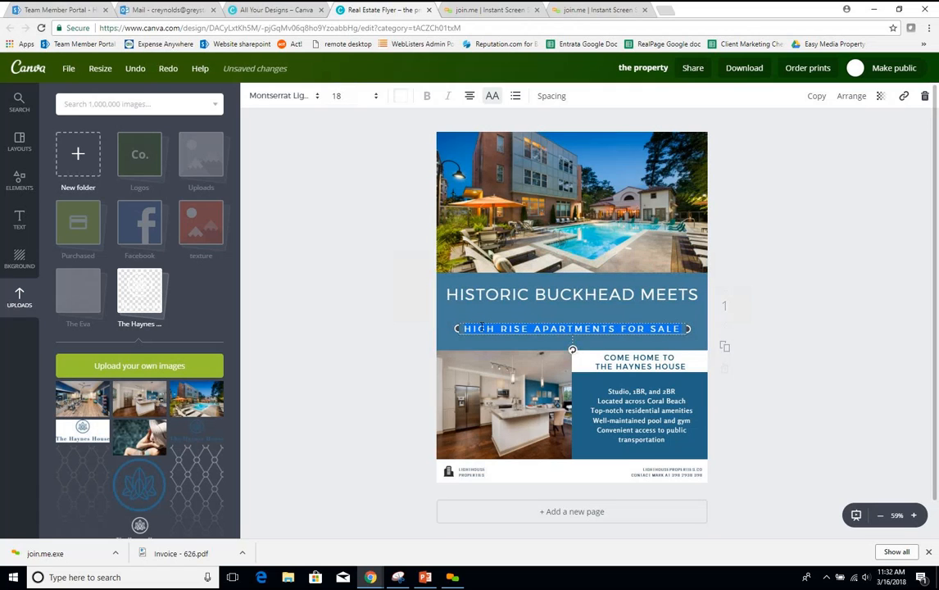
type("modern")
key("BackSpace")
key("BackSpace")
key("BackSpace")
key("BackSpace")
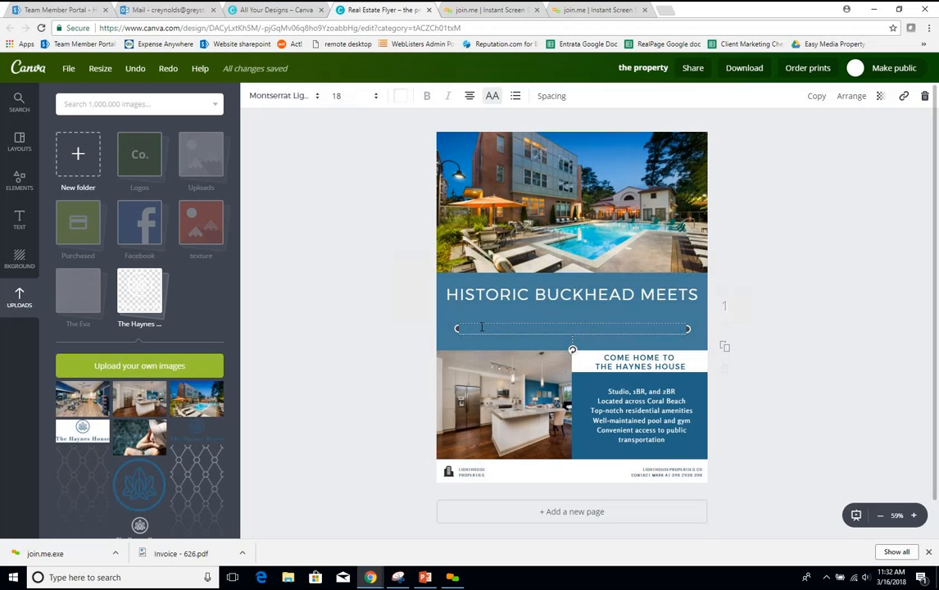
left_click(492, 99)
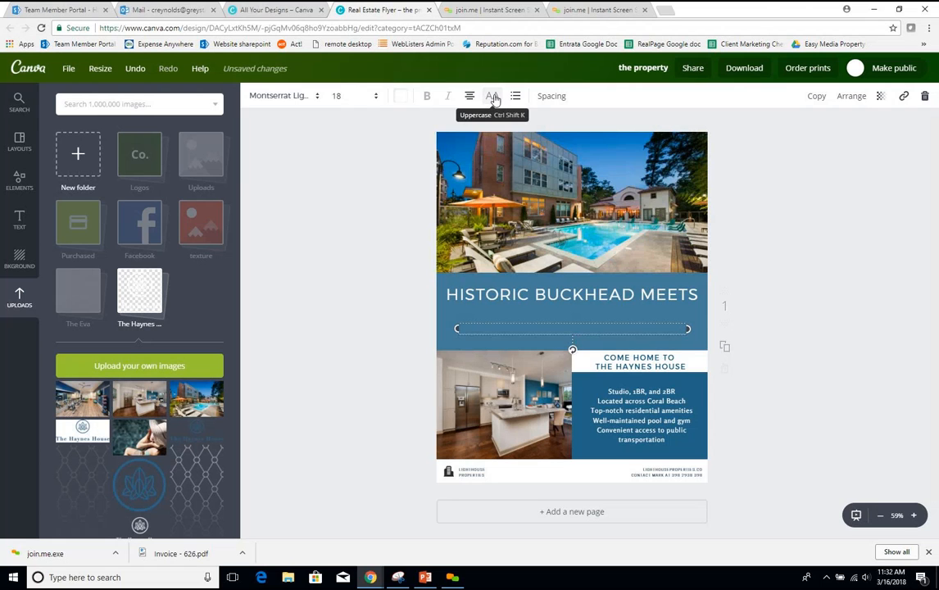
left_click(496, 101)
type("Modern Sophistication")
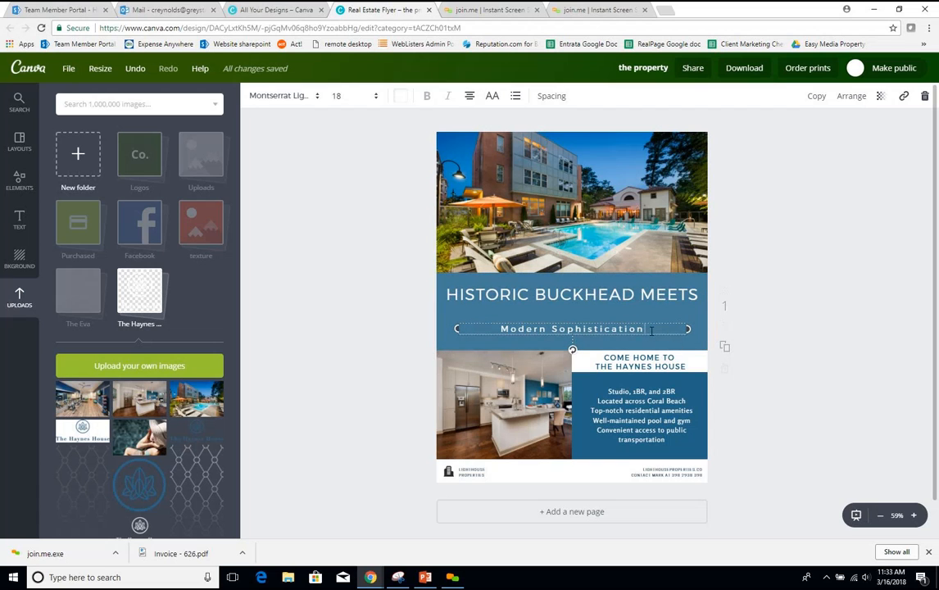
Change the font of the whole Modern Sophistication subtitle to Playlist Script
left_click_drag(645, 330, 501, 332)
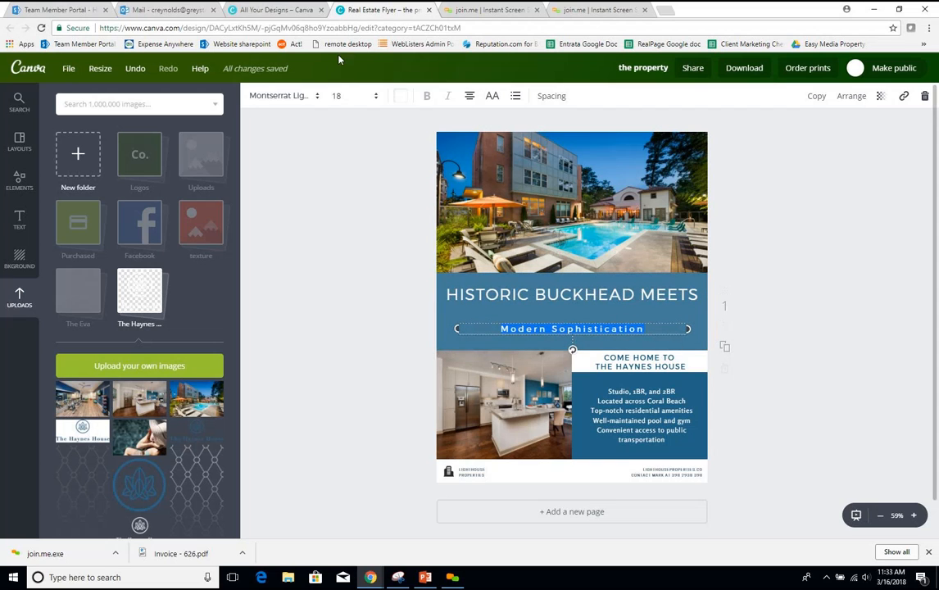
left_click(318, 97)
scroll(330, 186, "down", 10)
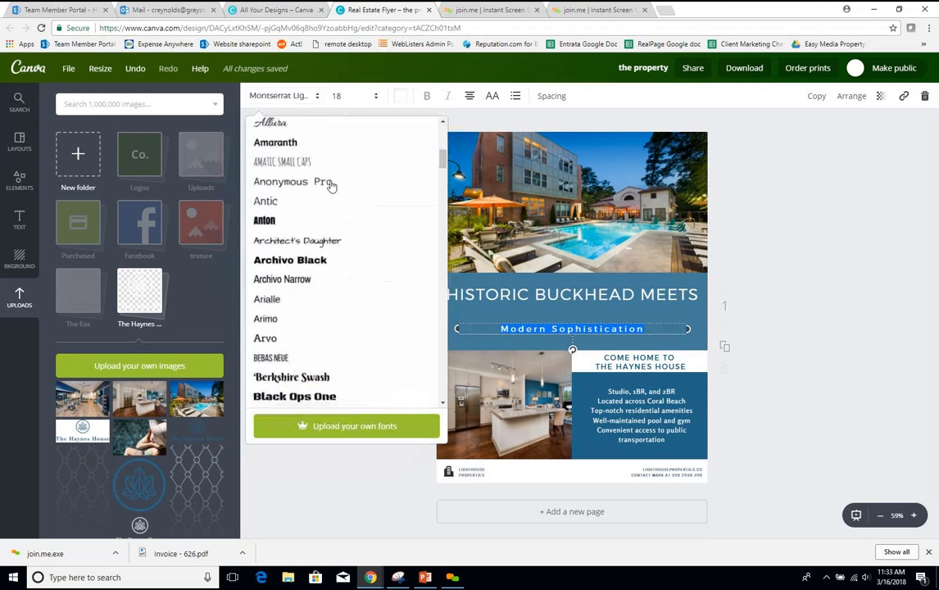
scroll(332, 187, "down", 15)
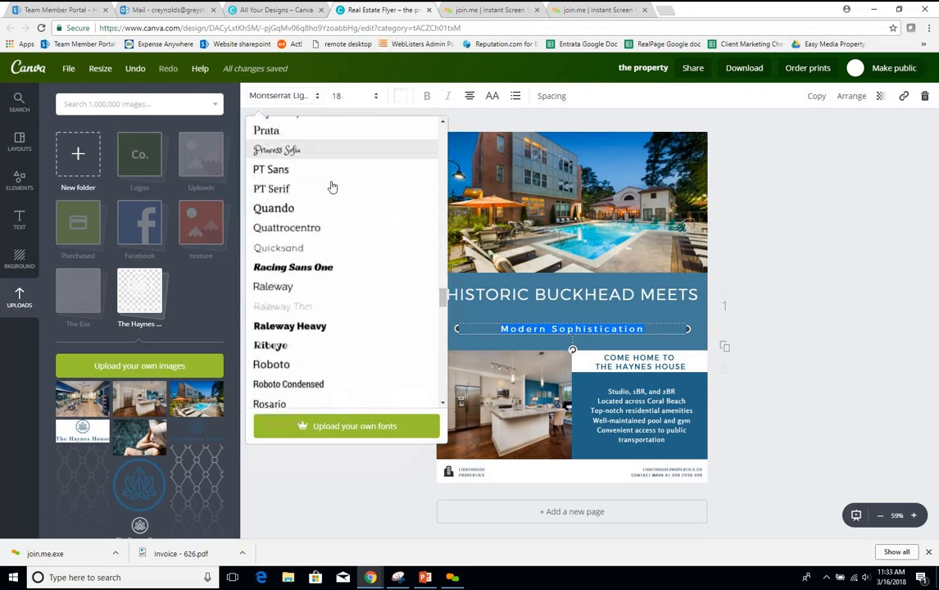
scroll(332, 187, "up", 3)
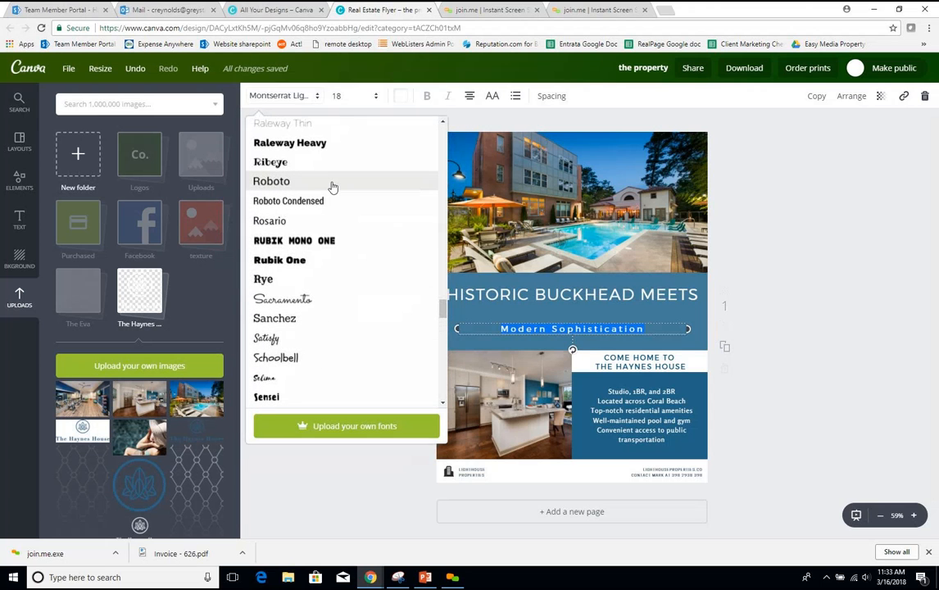
scroll(332, 186, "down", 5)
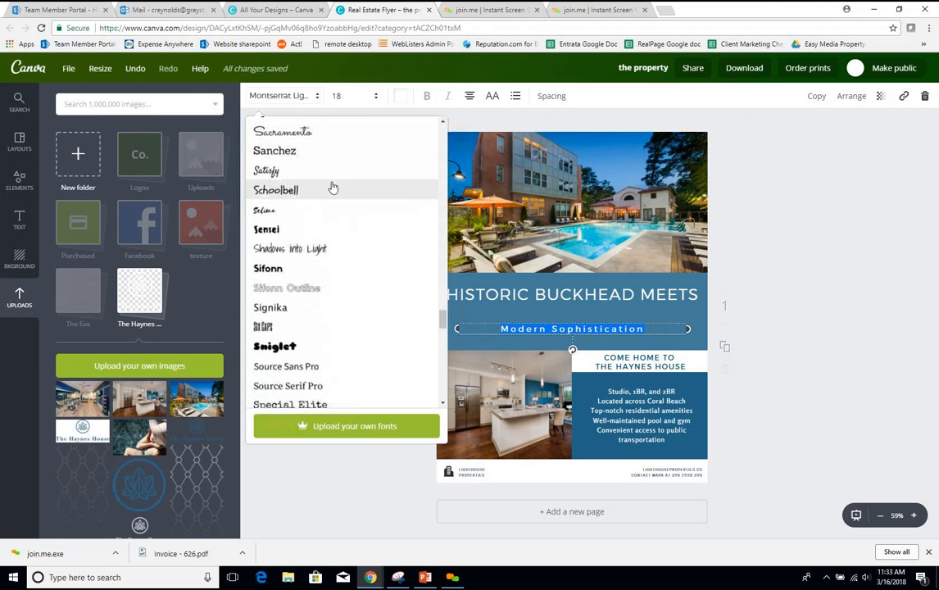
scroll(332, 187, "down", 10)
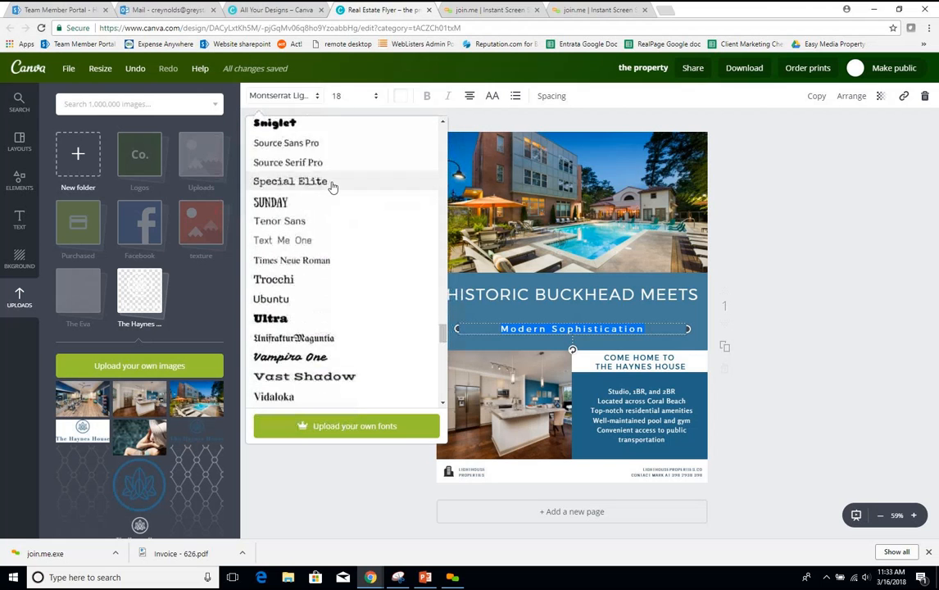
scroll(332, 188, "up", 6)
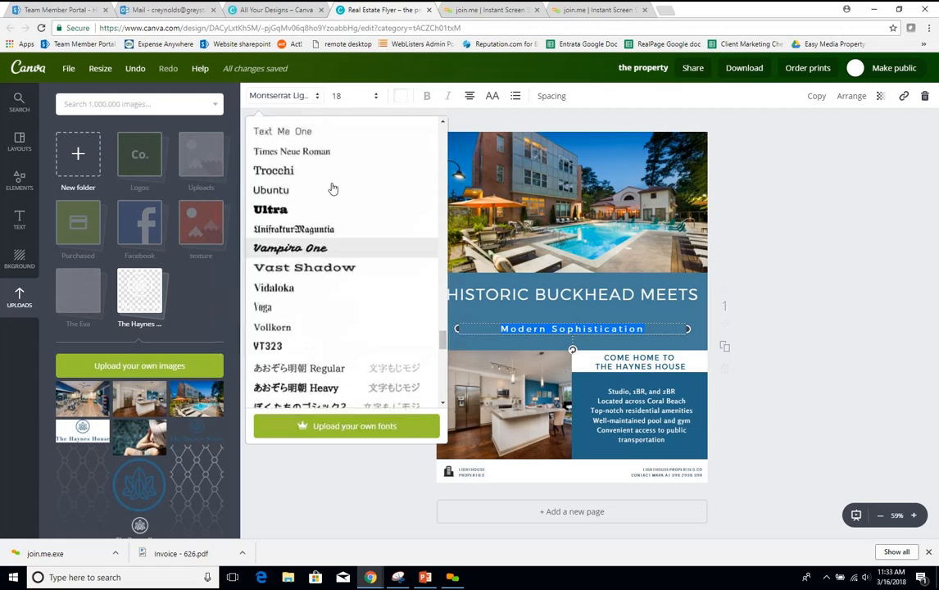
scroll(332, 189, "up", 4)
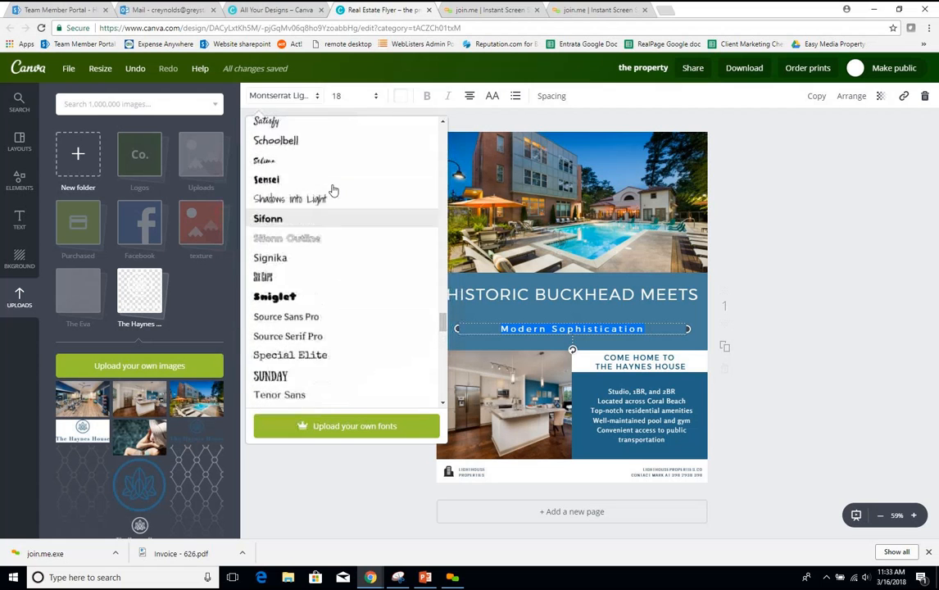
scroll(333, 192, "up", 2)
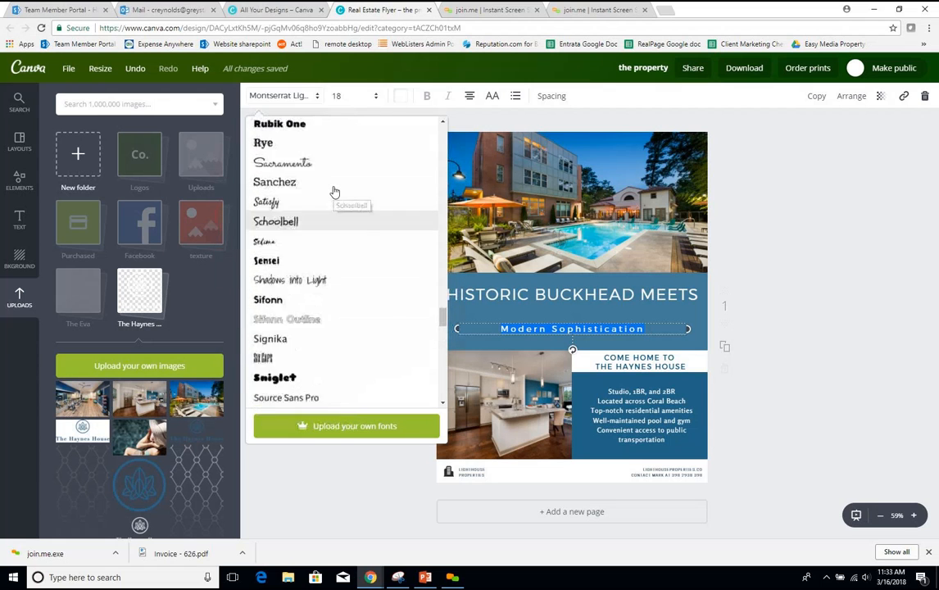
scroll(334, 191, "up", 8)
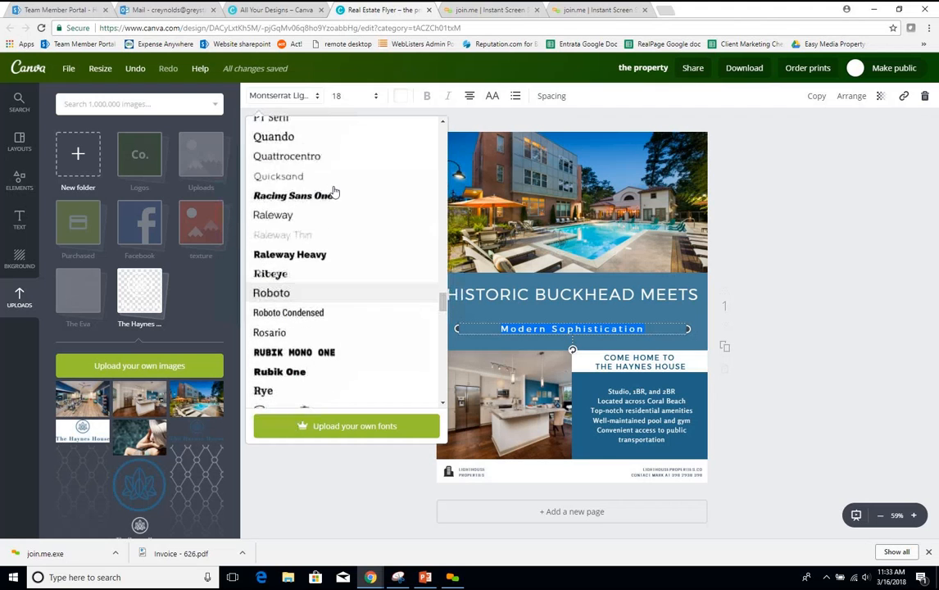
left_click(320, 153)
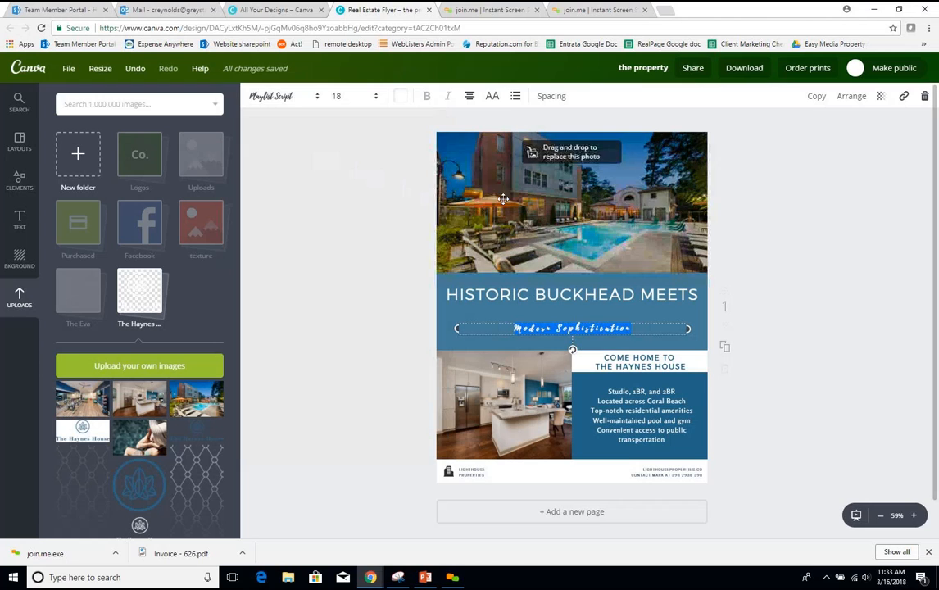
Try font sizes 50 and 40 on the Modern Sophistication subtitle
left_click(353, 98)
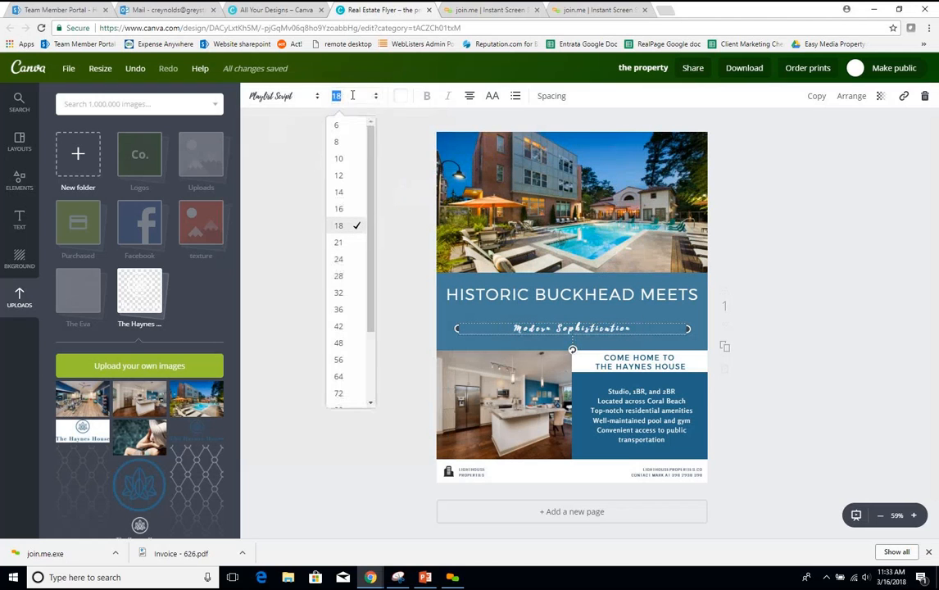
type("50")
key("Return")
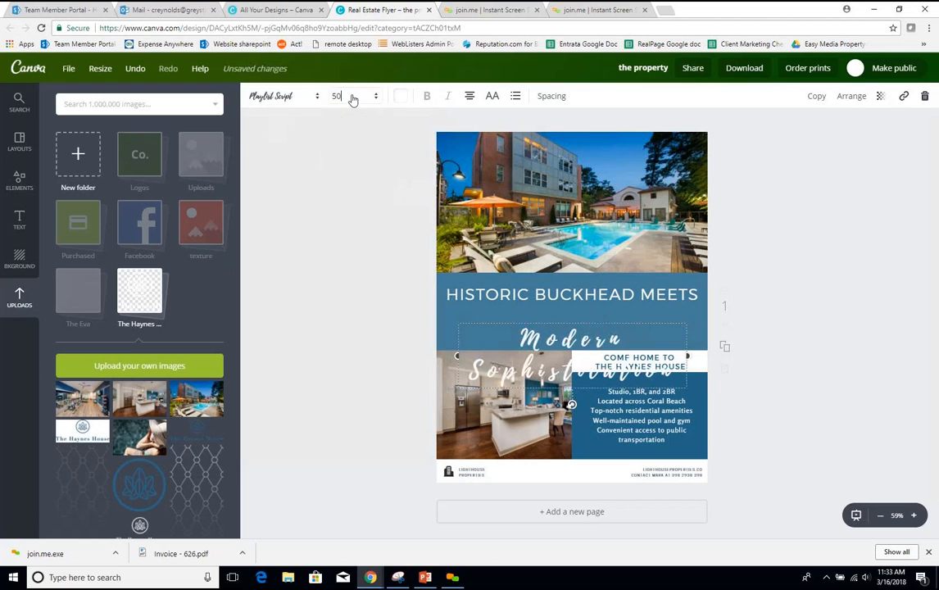
left_click(346, 97)
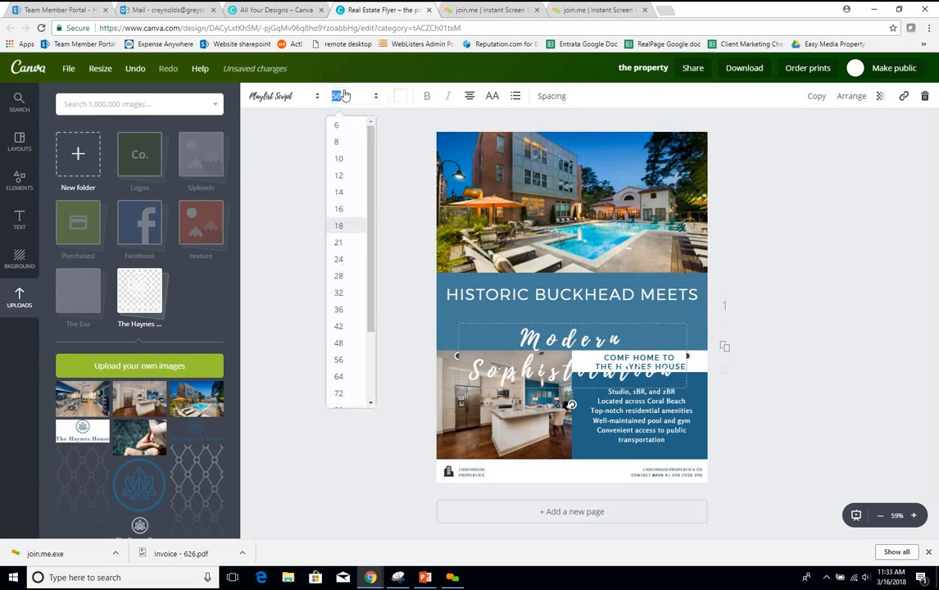
type("40")
key("Return")
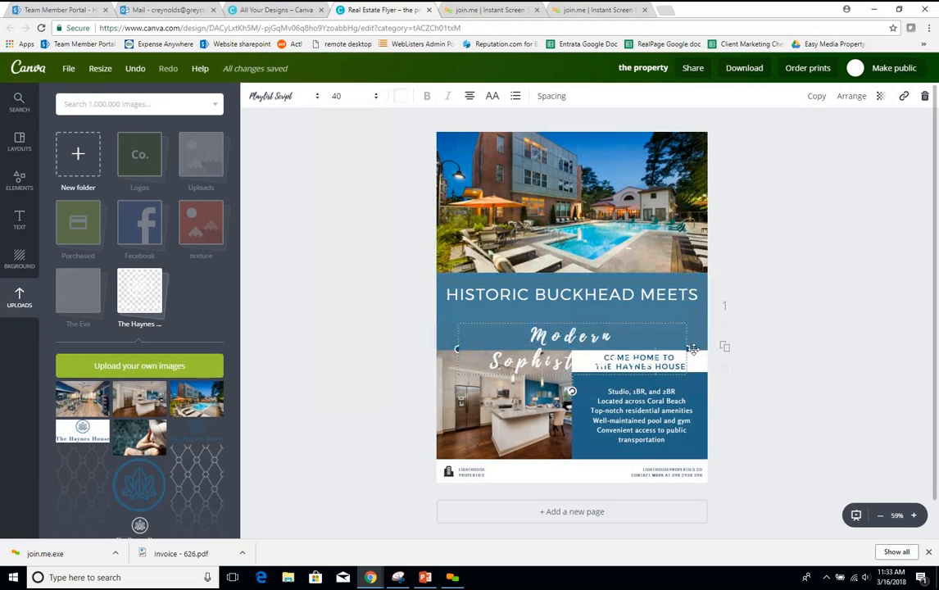
Widen the subtitle's text box to hold the text on one line and move it up just below the title
left_click_drag(687, 349, 734, 336)
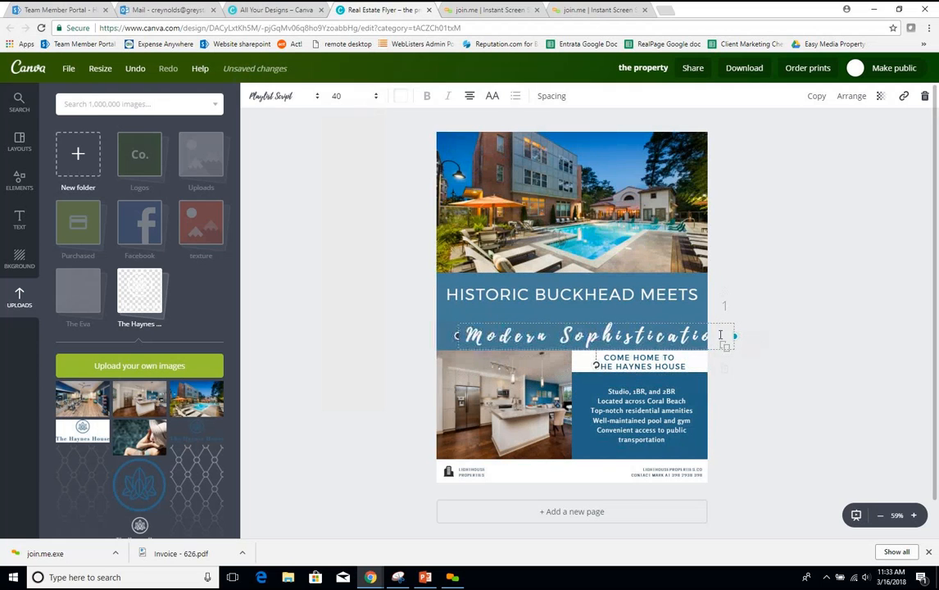
mouse_move(711, 320)
left_mouse_down()
mouse_move(693, 308)
mouse_move(641, 324)
mouse_move(700, 327)
left_mouse_up()
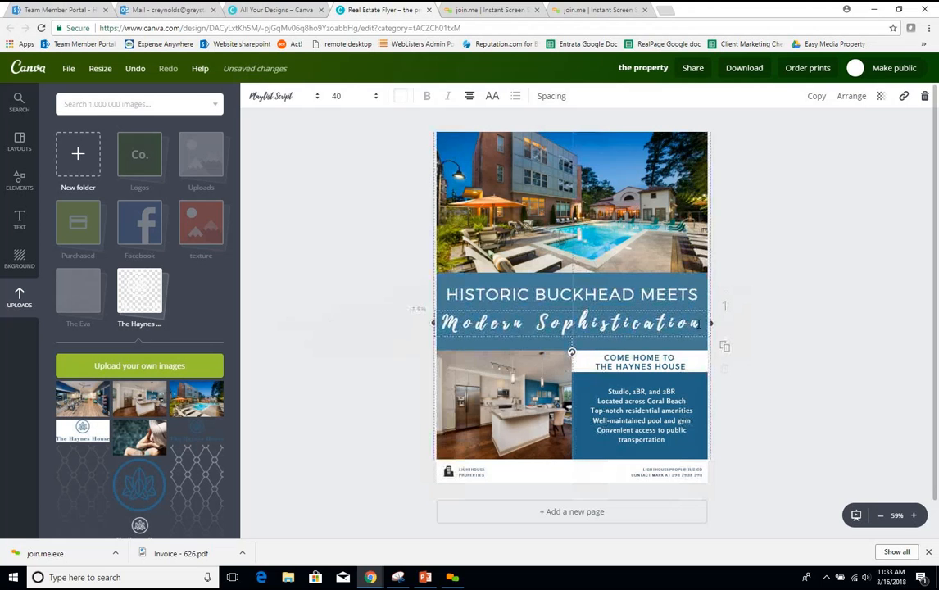
mouse_move(445, 324)
left_mouse_down()
mouse_move(495, 322)
mouse_move(437, 329)
left_mouse_up()
Set the subtitle's font size to 35, center it horizontally below the title and deselect it
left_click(576, 325)
left_click(351, 96)
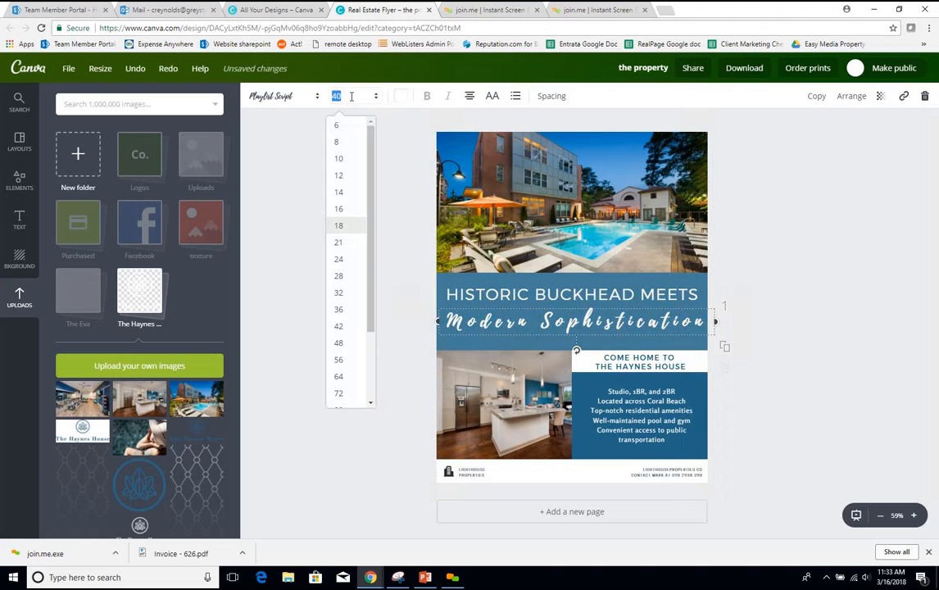
type("35")
key("Return")
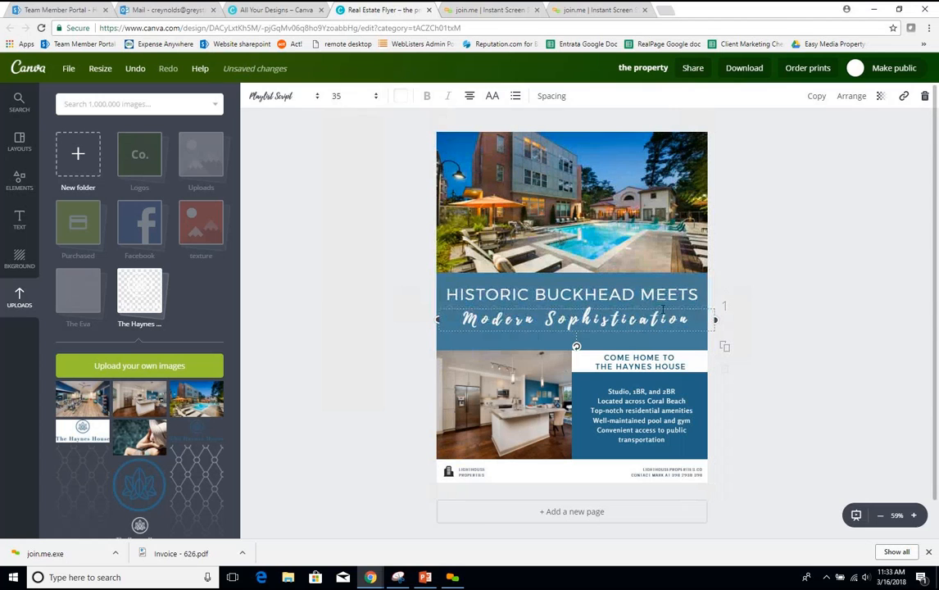
left_click_drag(677, 307, 672, 310)
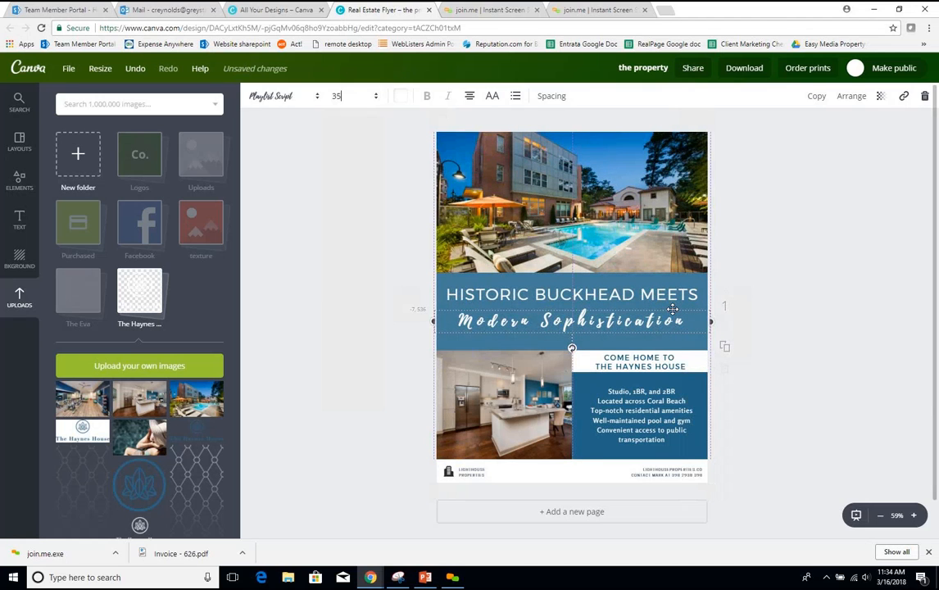
left_click_drag(674, 311, 674, 313)
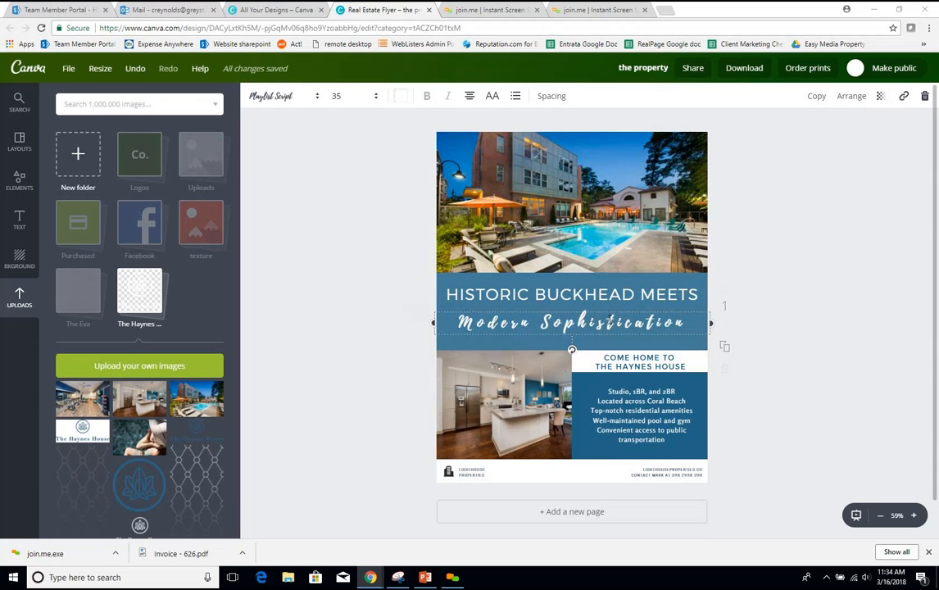
left_click(774, 206)
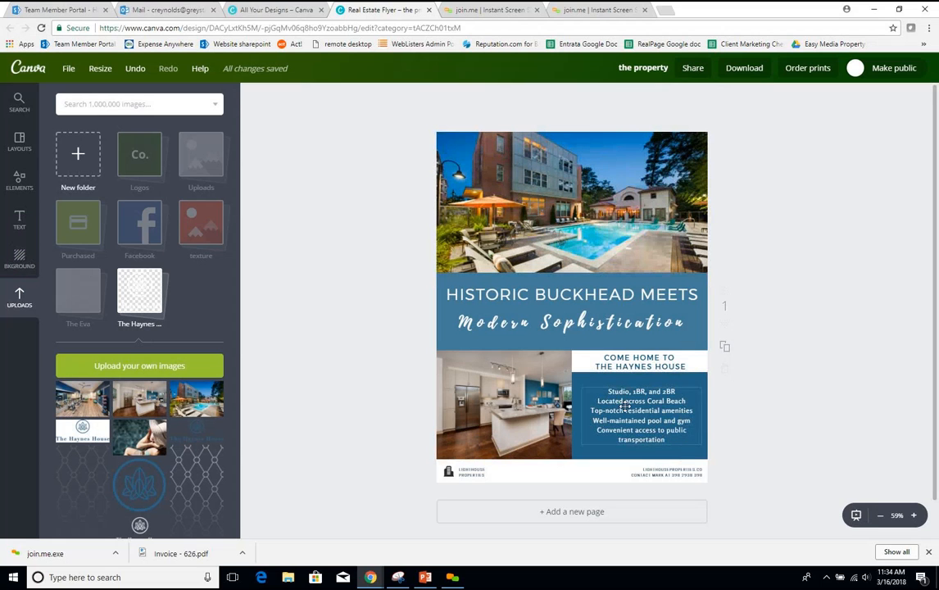
Replace the amenities text below the Come Home to The Haynes House heading with the copied list and set its font size to 11
left_click(674, 440)
left_click_drag(674, 440, 587, 392)
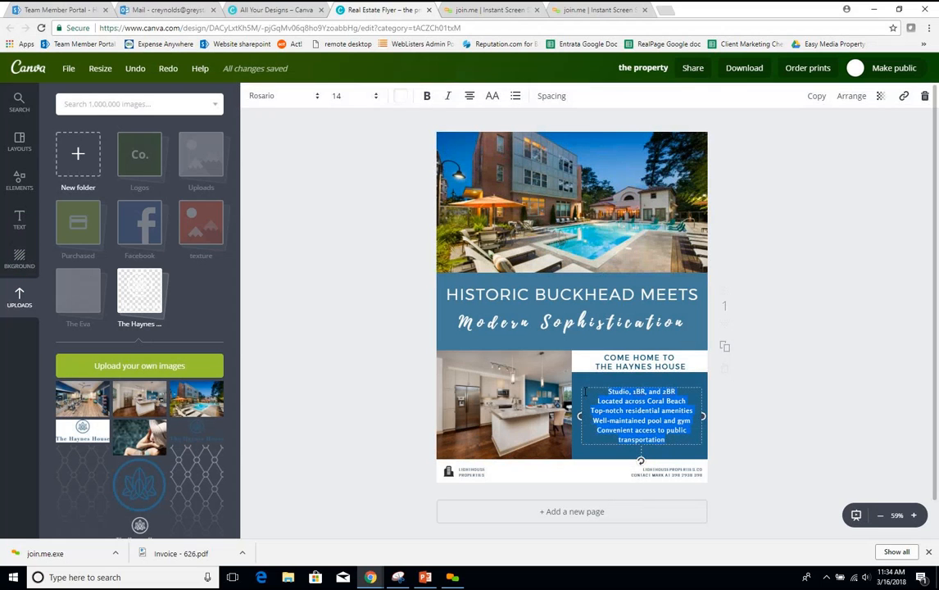
key("ctrl+v")
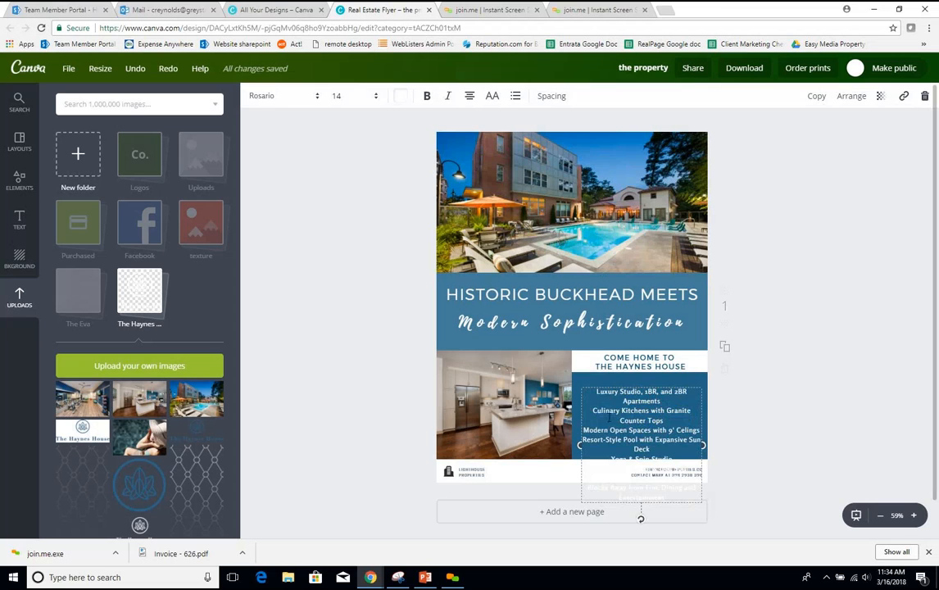
left_click_drag(596, 391, 677, 498)
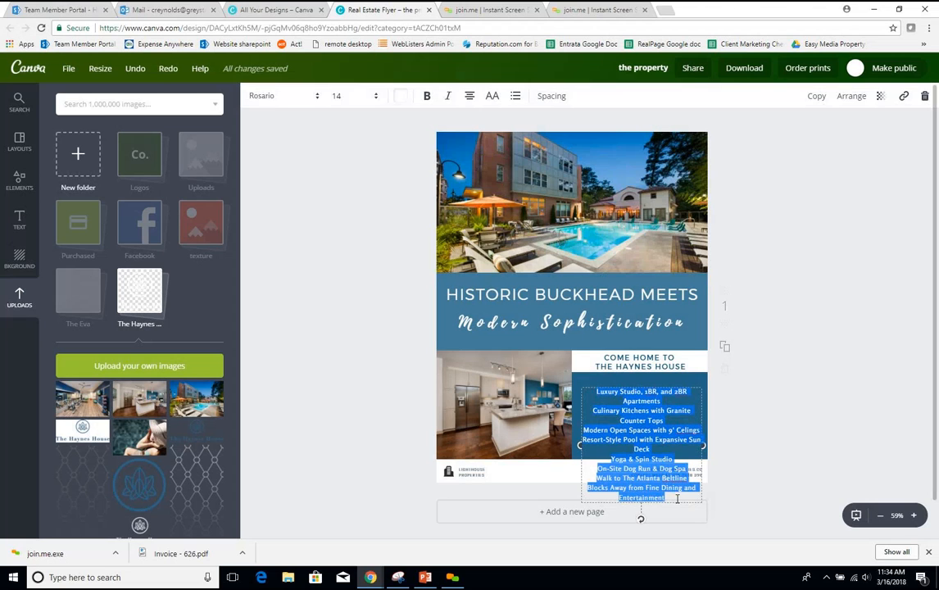
left_click(353, 97)
type("11")
key("Return")
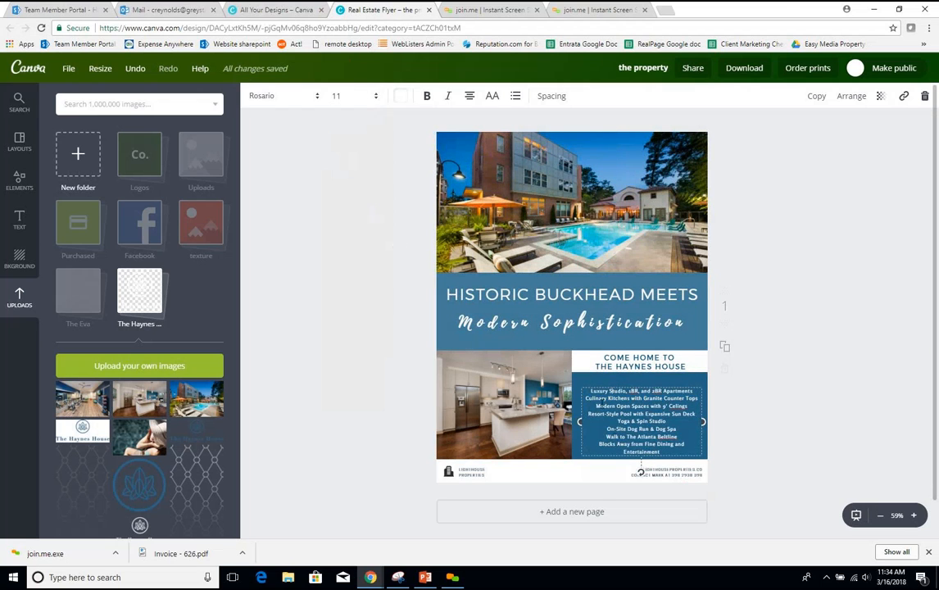
Change the whole amenities list to the Montserrat Light font at size 10
double_click(666, 452)
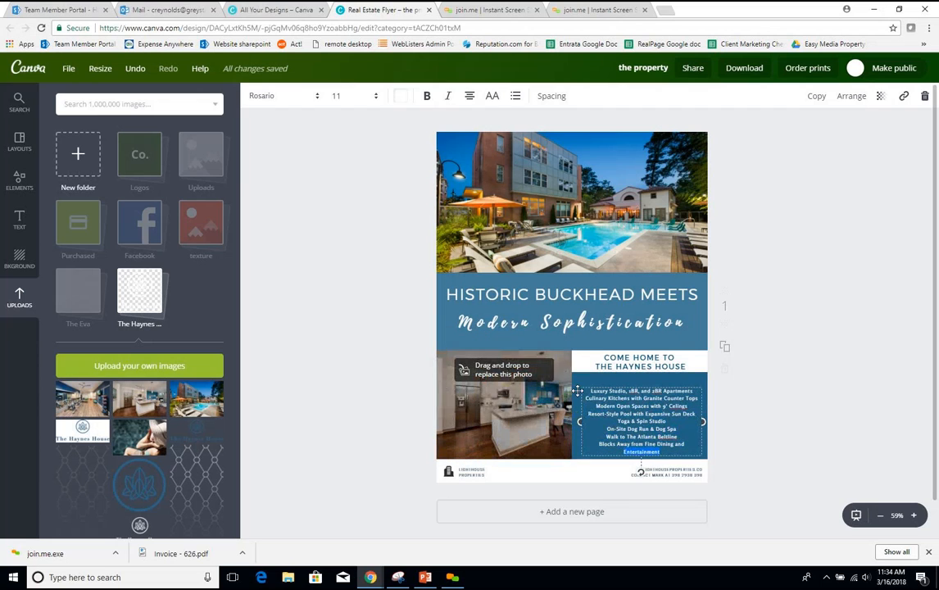
key("ctrl+a")
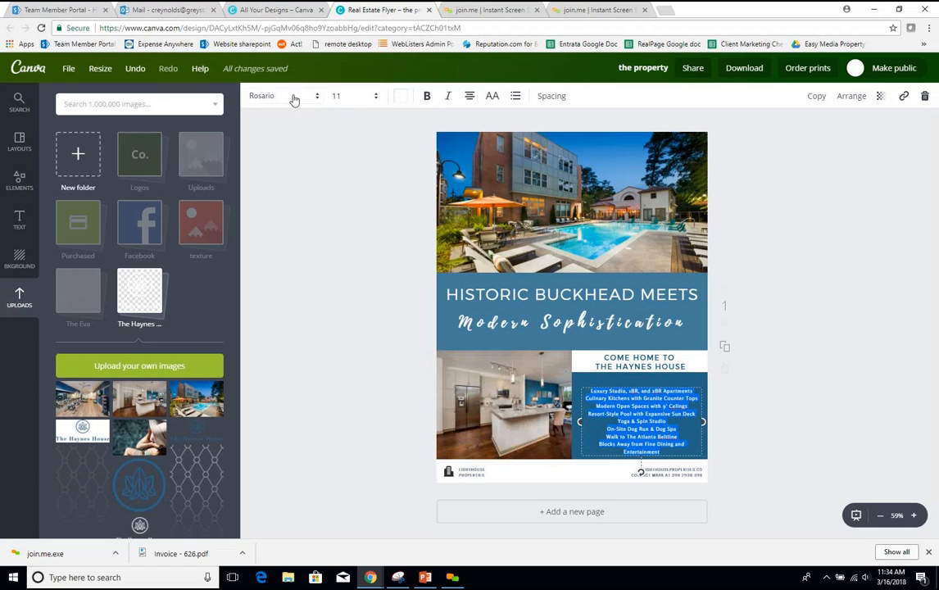
left_click(294, 99)
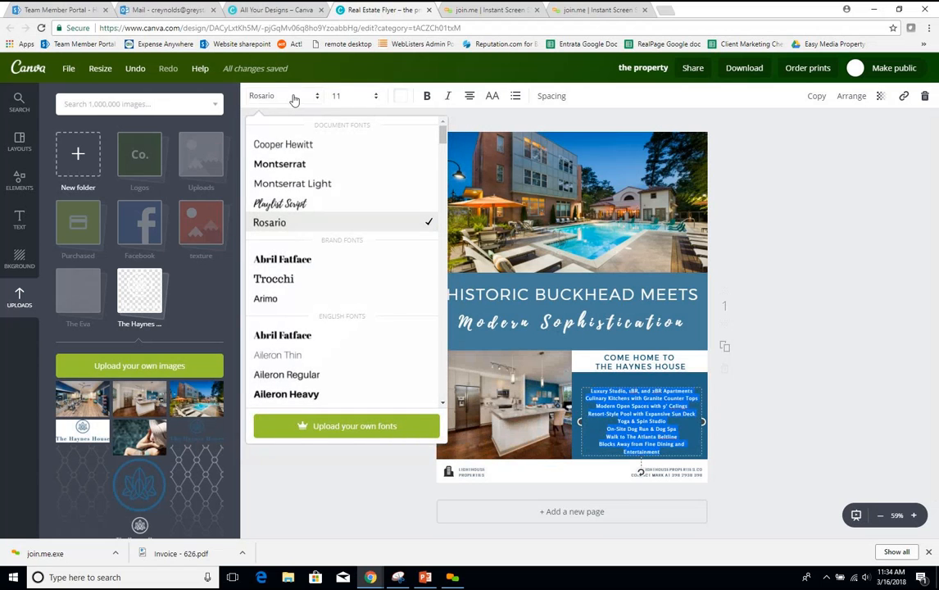
left_click(306, 185)
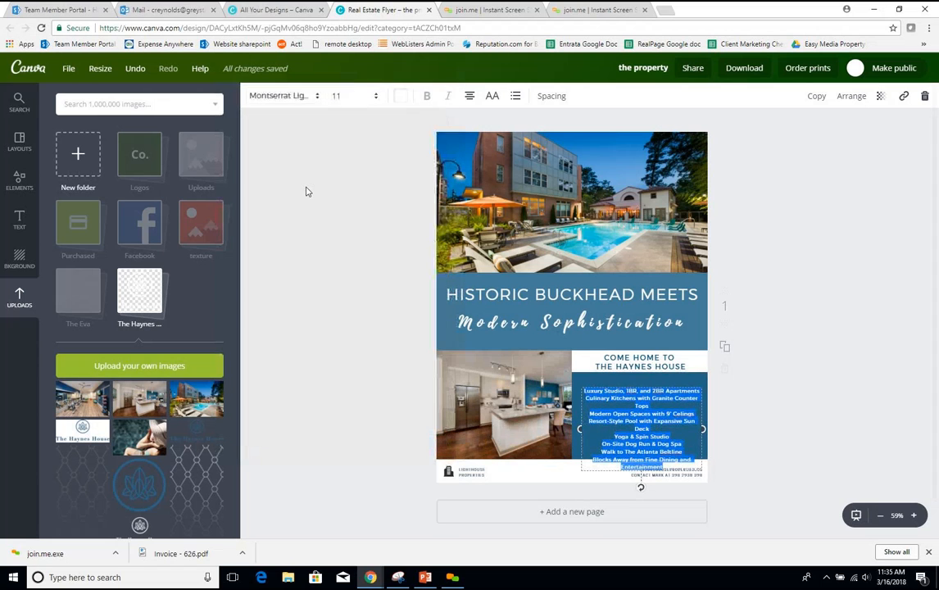
left_click(345, 98)
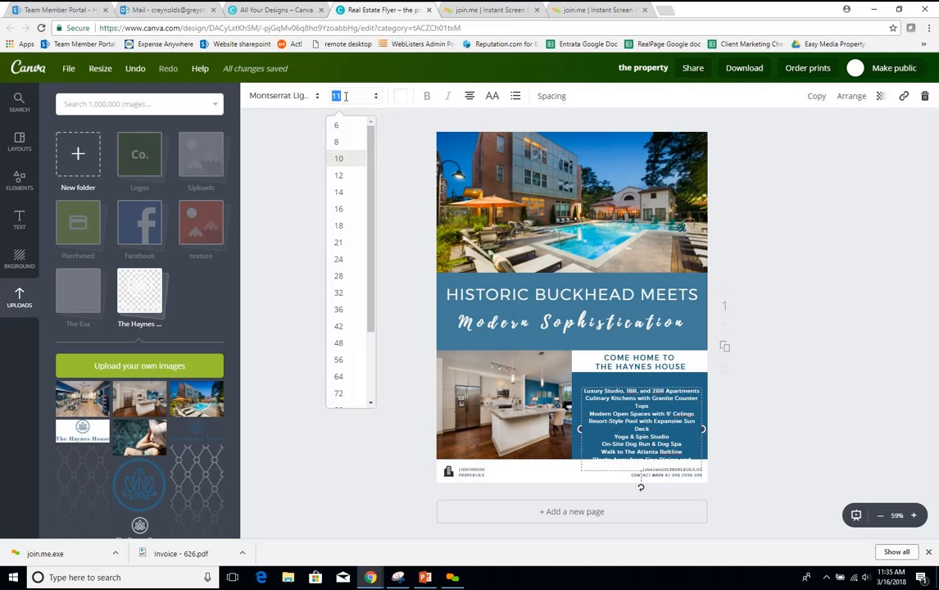
type("10")
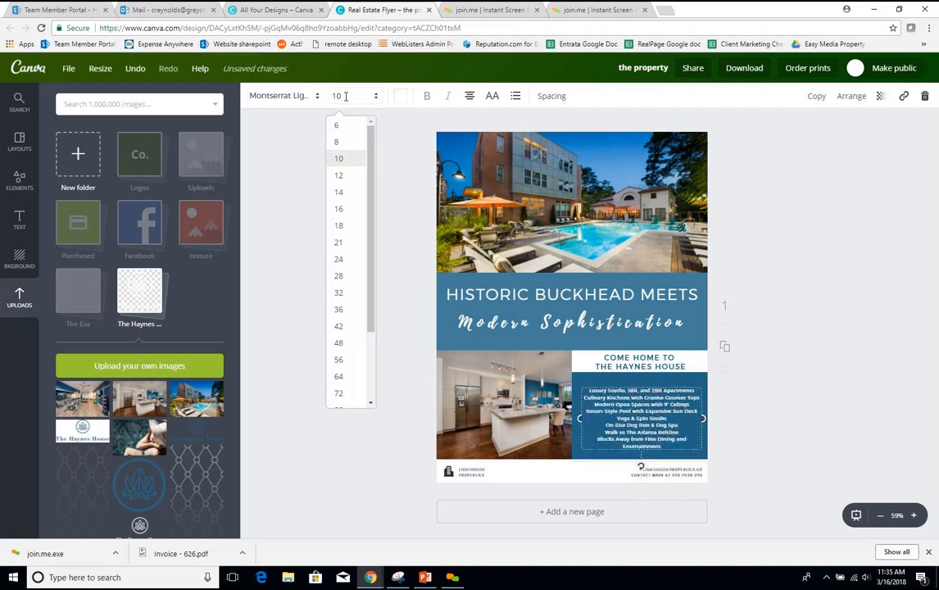
key("Return")
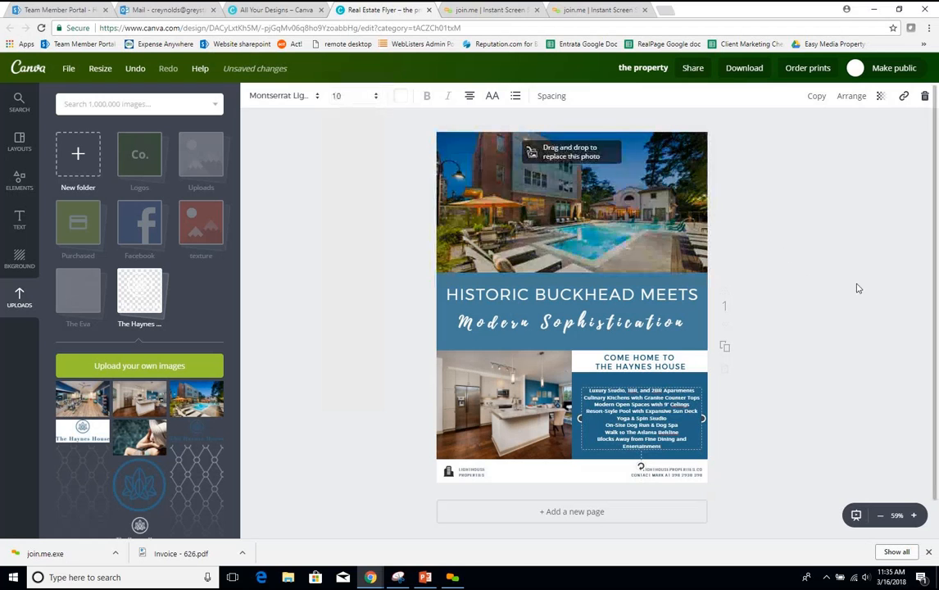
Move the amenities text box slightly up within its blue panel and deselect it
left_click(786, 314)
left_click(655, 409)
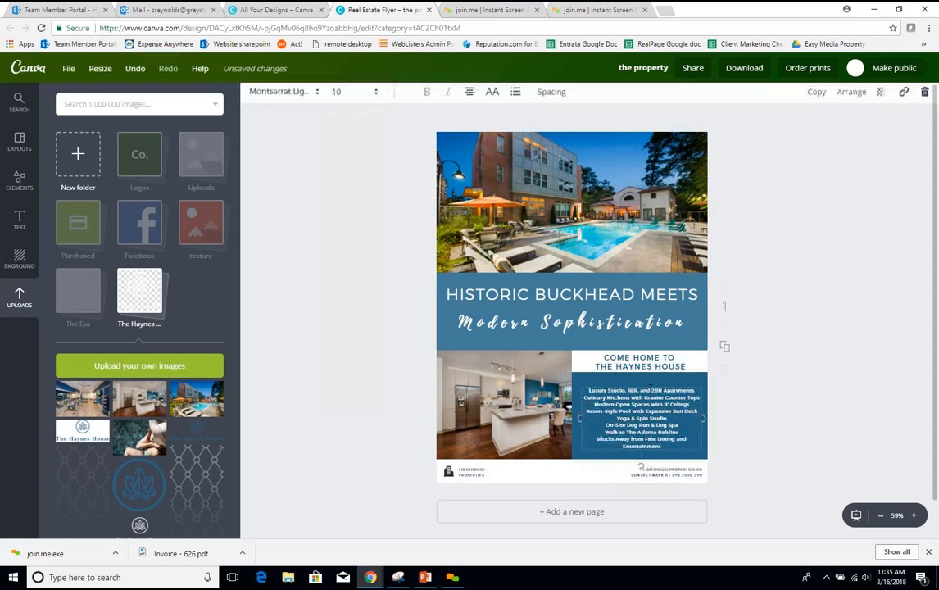
left_click_drag(645, 385, 646, 382)
left_click(798, 223)
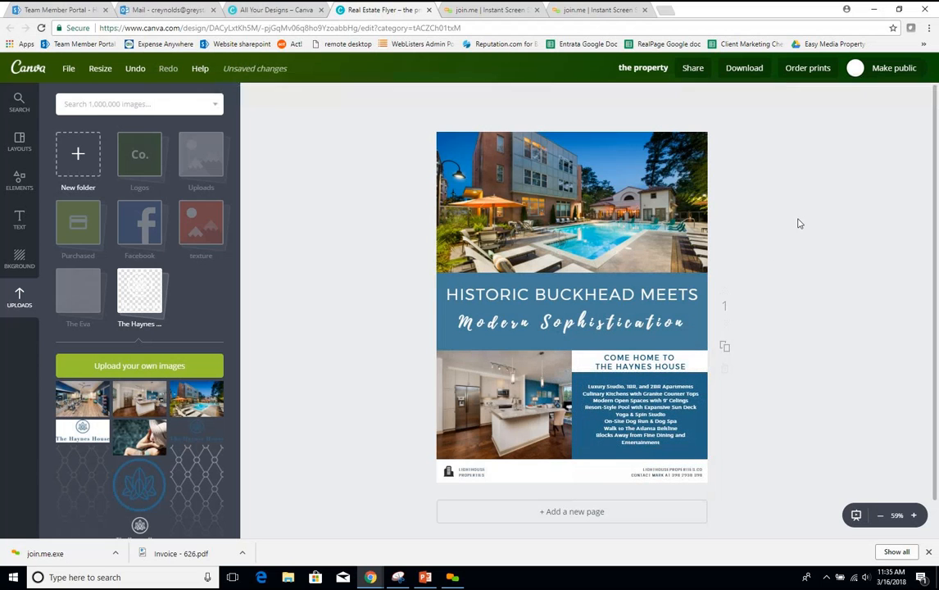
Delete the Lighthouse Properties name and building icon from the footer and move the contact text toward the footer's left side
left_click(473, 476)
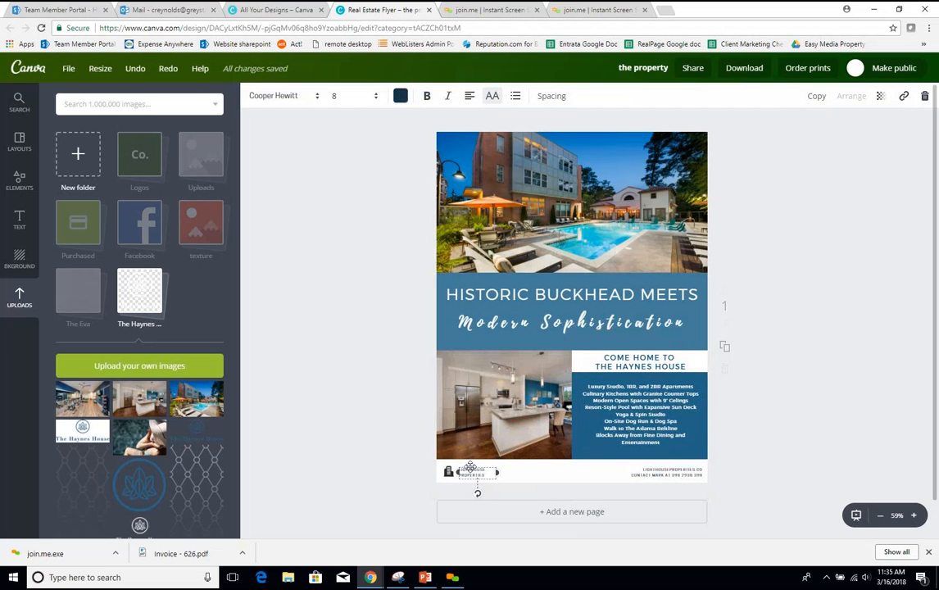
key("Delete")
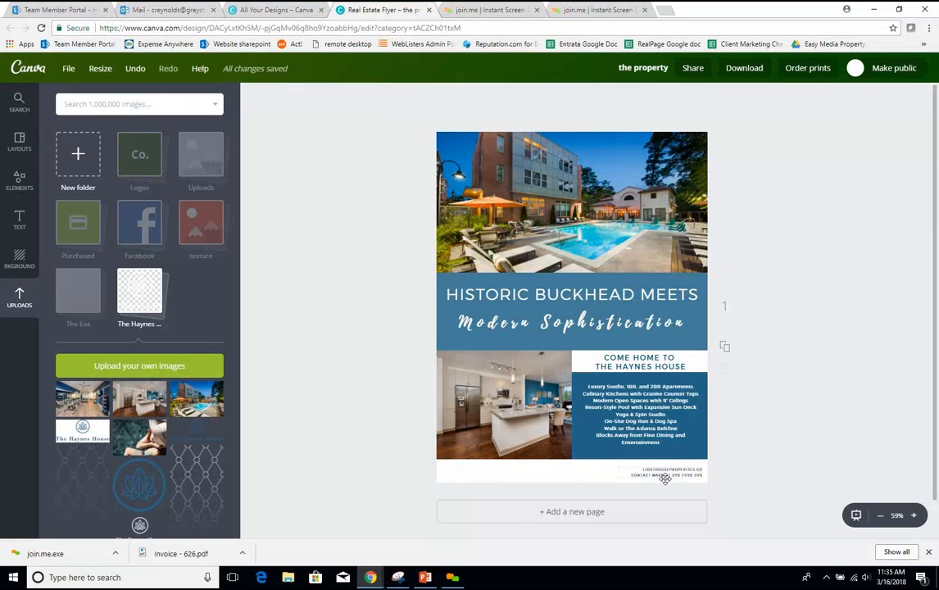
left_click(664, 477)
left_click(651, 467)
left_click_drag(649, 467, 495, 466)
Recolor the white footer background with the medium blue from The Haynes House palette and deselect it
left_click(585, 476)
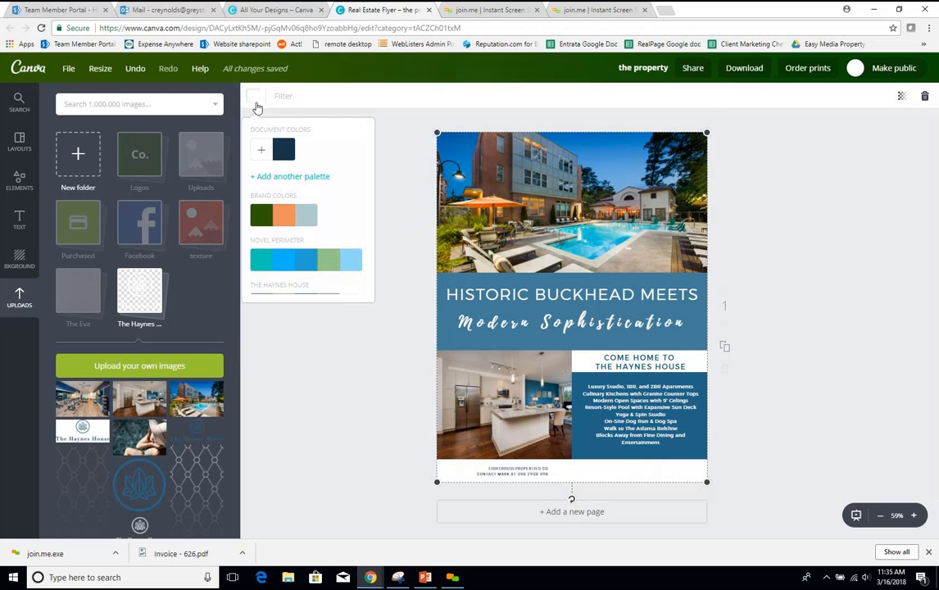
scroll(310, 197, "down", 3)
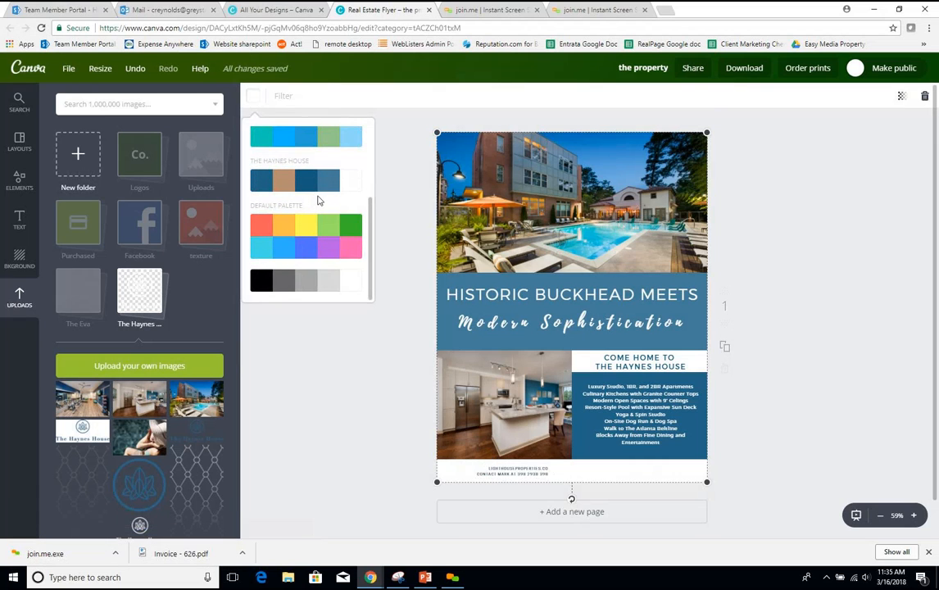
left_click(333, 183)
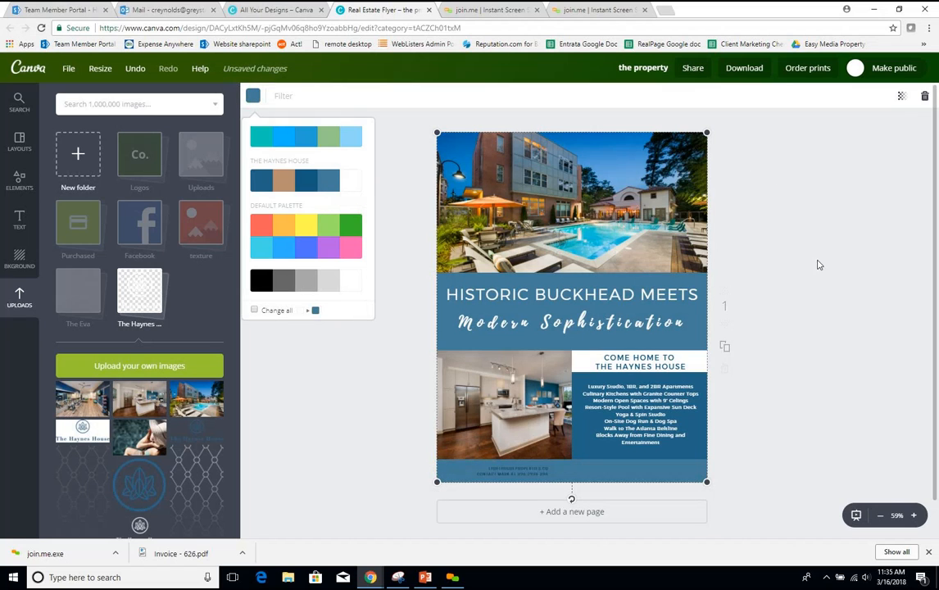
left_click(785, 268)
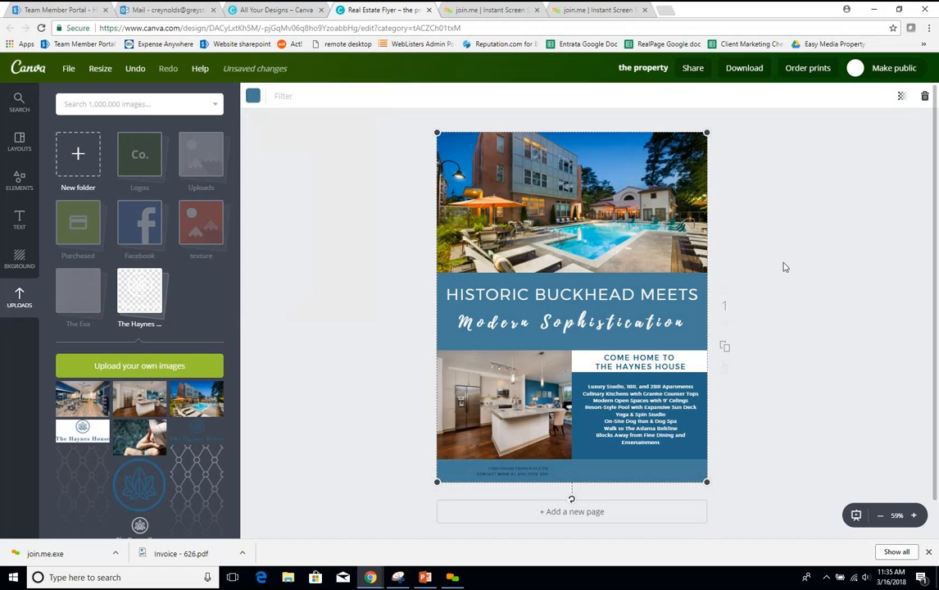
left_click(743, 437)
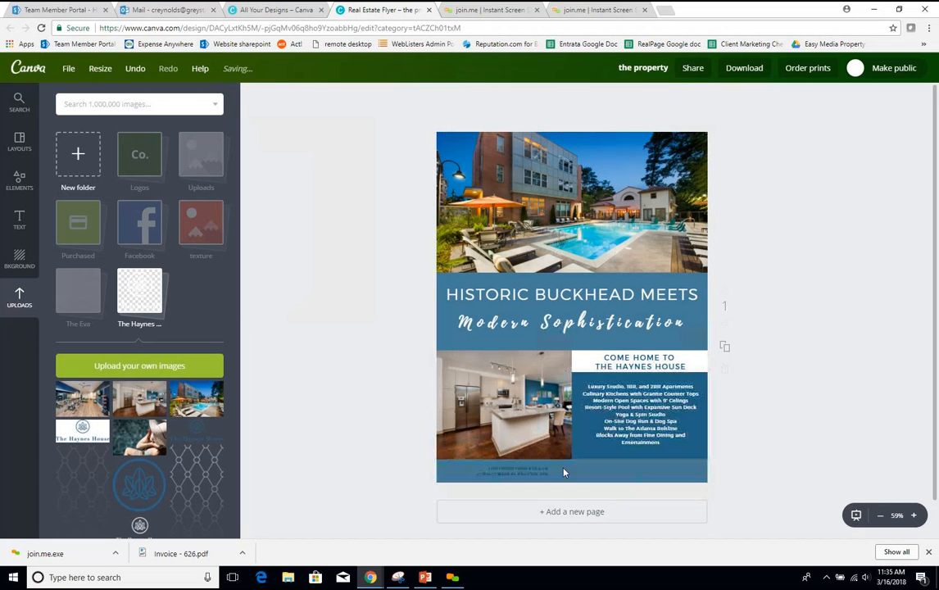
Add the white Haynes House logo from the uploads, enlarge it and place it in the pool photo's upper right corner
scroll(140, 440, "down", 1)
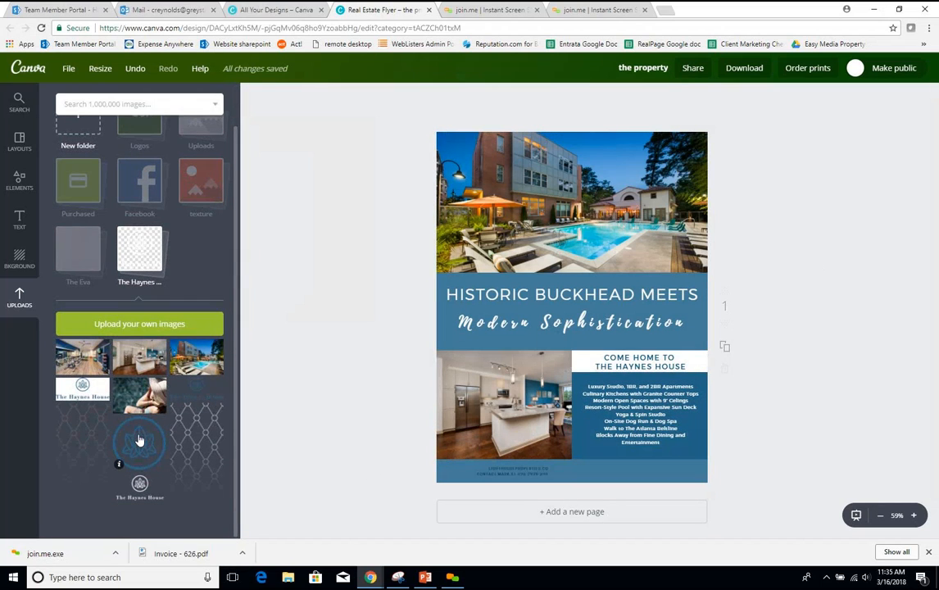
left_click(139, 443)
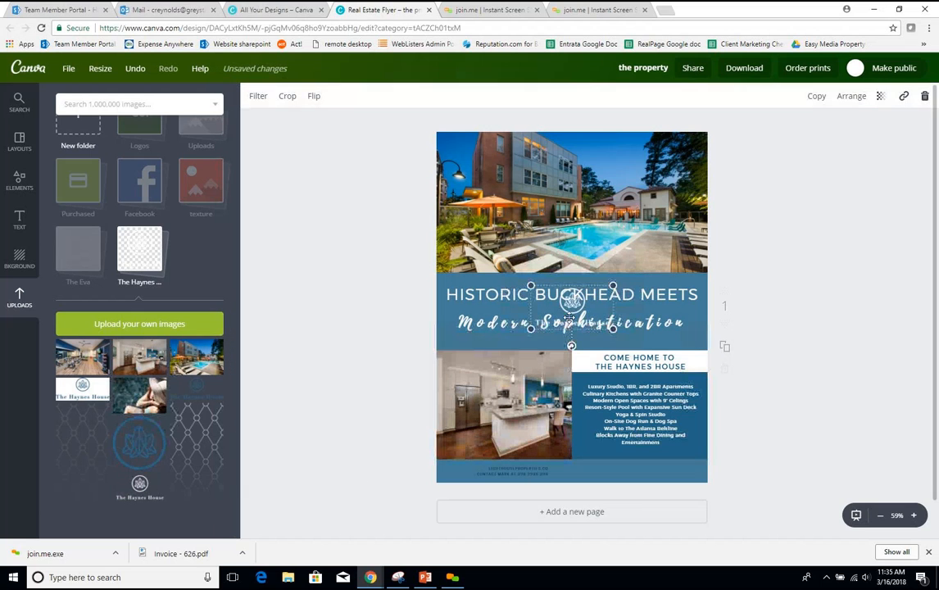
left_click_drag(572, 307, 581, 193)
left_click_drag(638, 178, 654, 179)
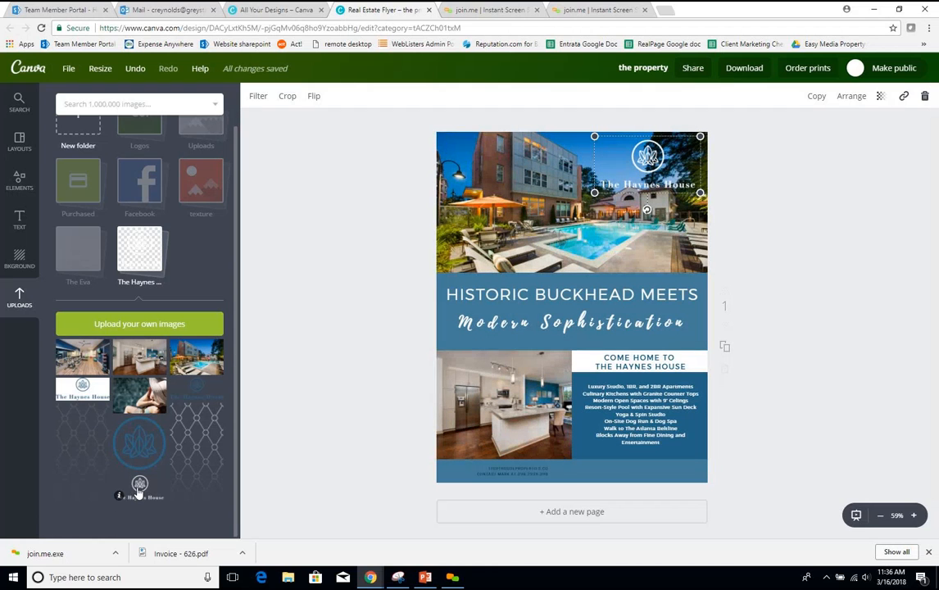
Add a second white Haynes House logo, shrink it into the footer's left end and shift the contact text right of it
left_click(140, 488)
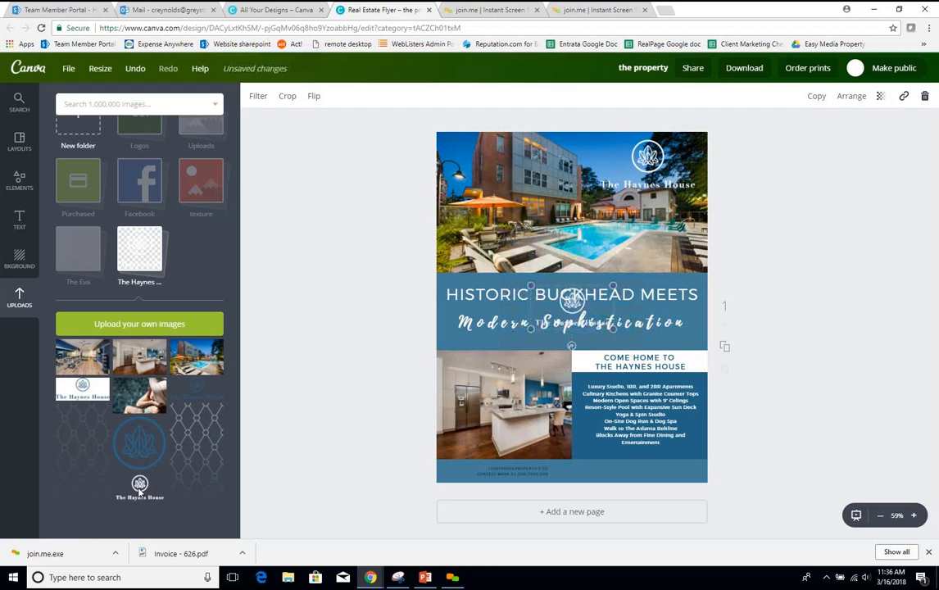
left_click(497, 474)
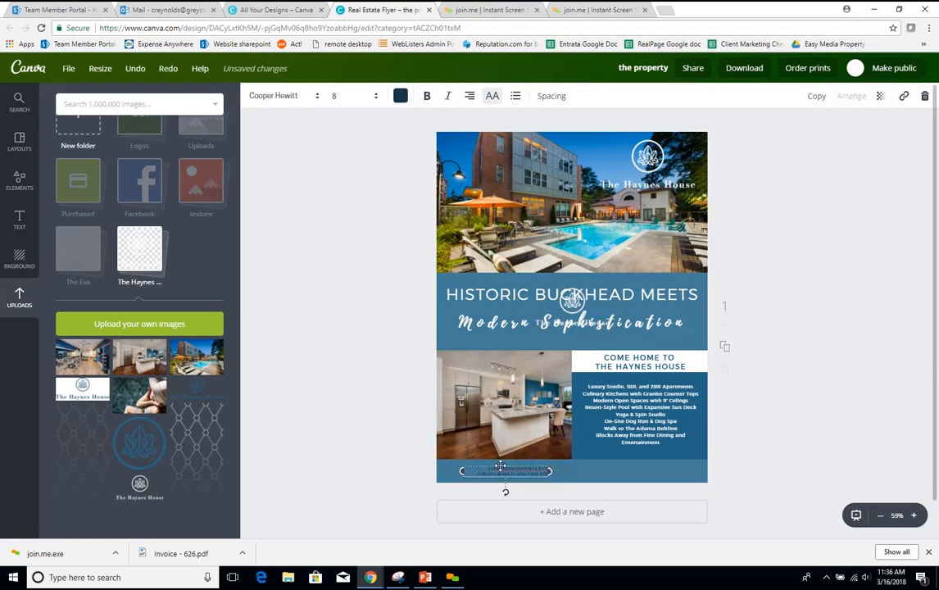
left_click_drag(572, 301, 464, 470)
left_click(428, 485)
left_click(511, 481)
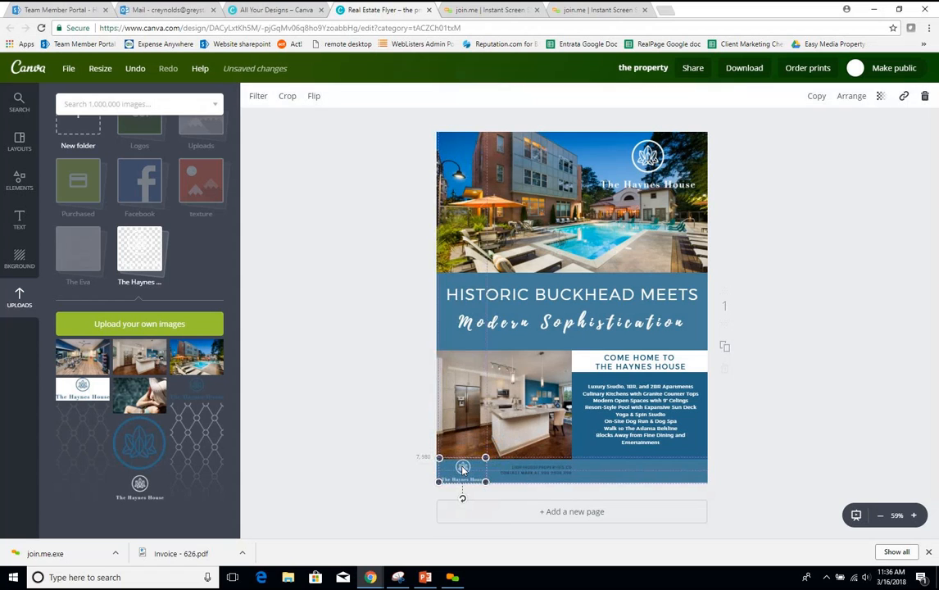
left_click(375, 417)
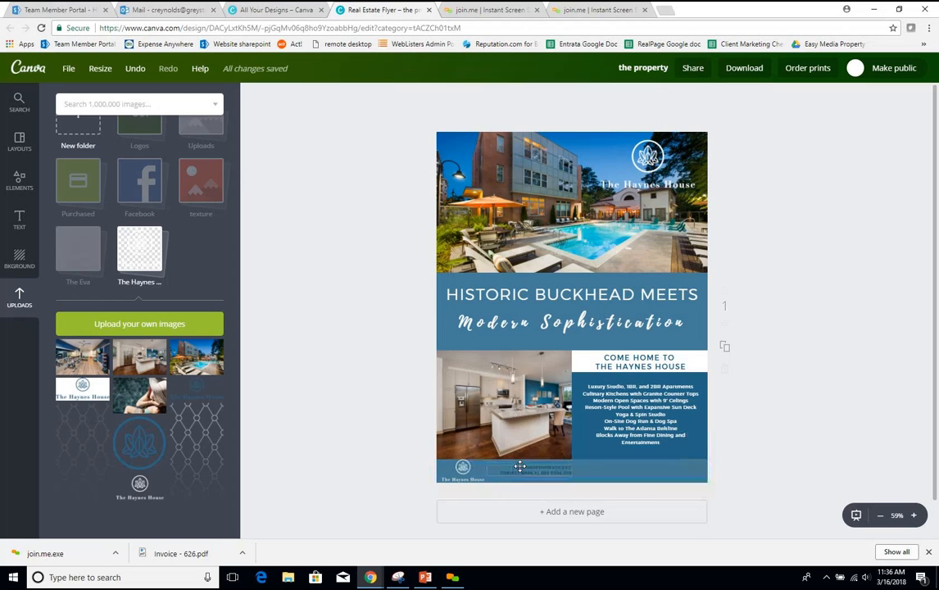
Move the footer contact text up beside the logo and replace it with the property's copied address and phone number
left_click_drag(521, 467, 504, 462)
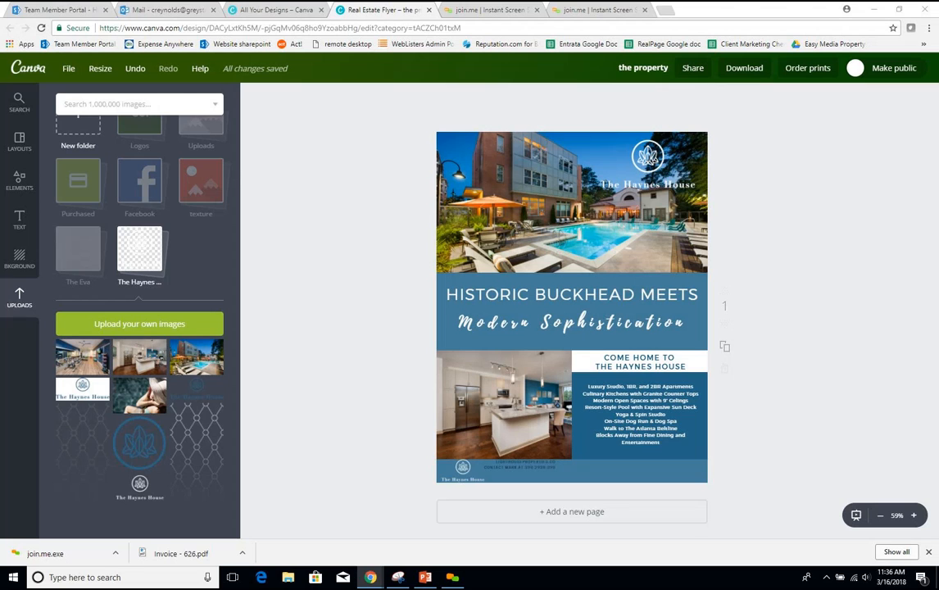
left_click(544, 466)
left_click_drag(510, 464, 472, 456)
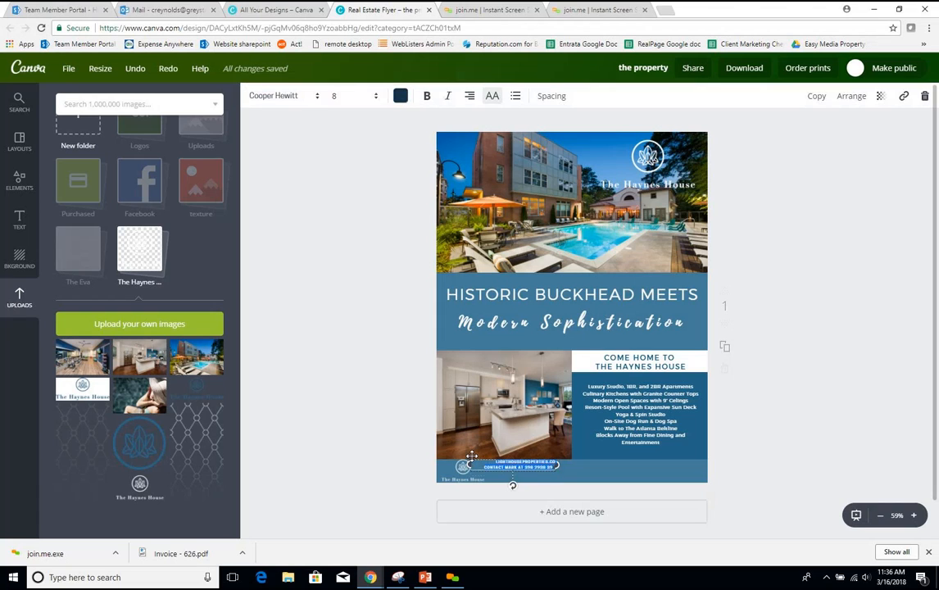
key("ctrl+v")
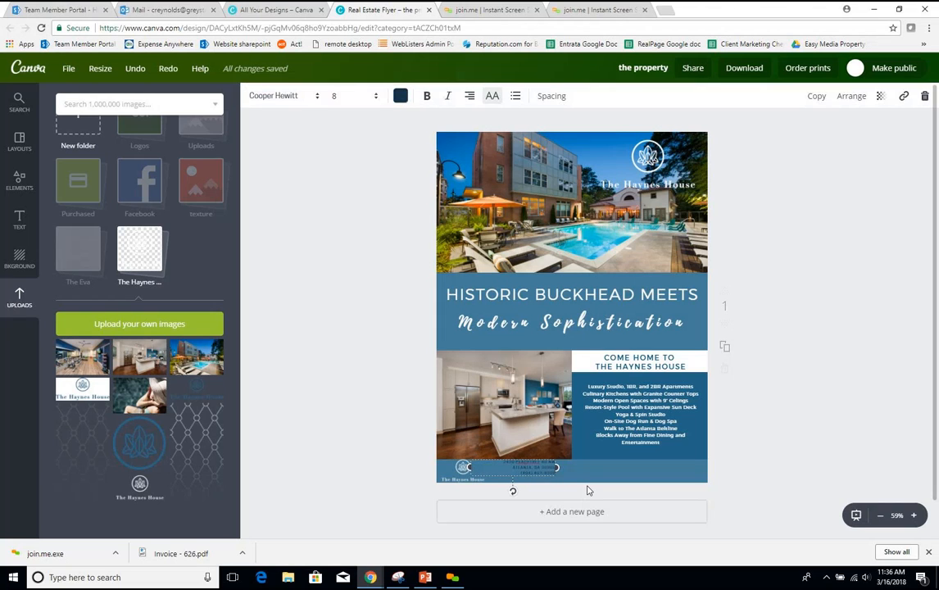
Color the footer's address and phone text white and change its font to Montserrat Light
left_click_drag(502, 464, 565, 487)
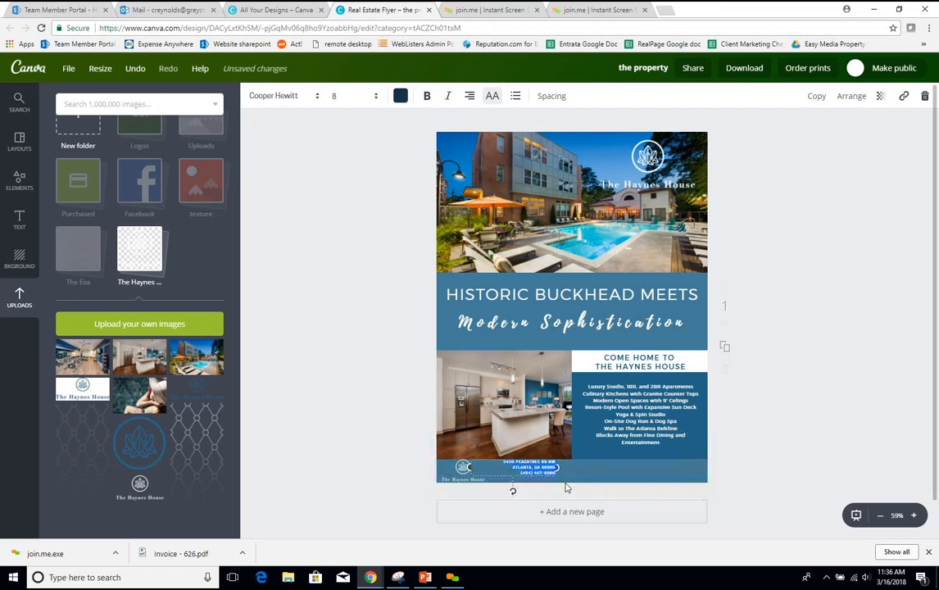
left_click(400, 96)
scroll(434, 187, "down", 3)
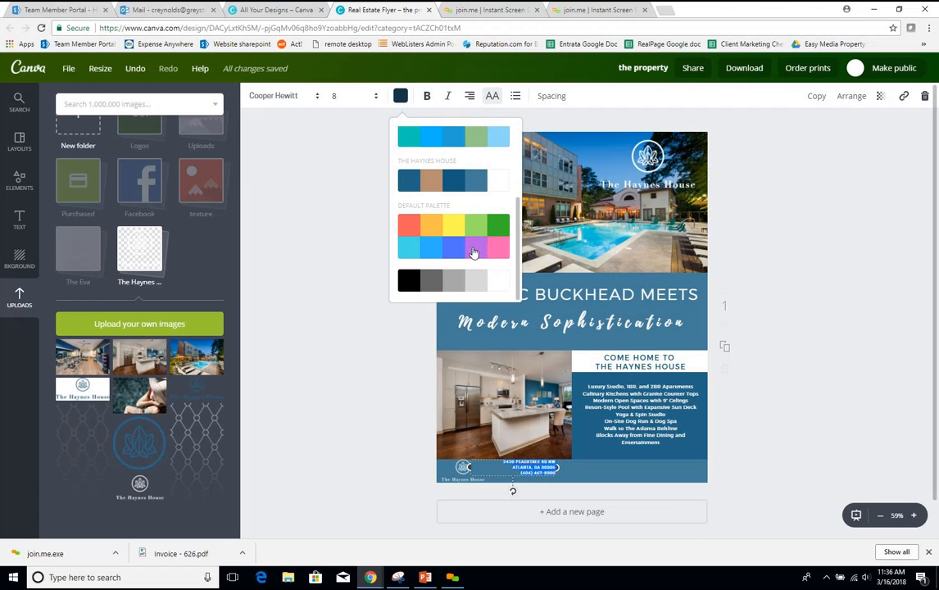
scroll(483, 248, "up", 3)
left_click(496, 239)
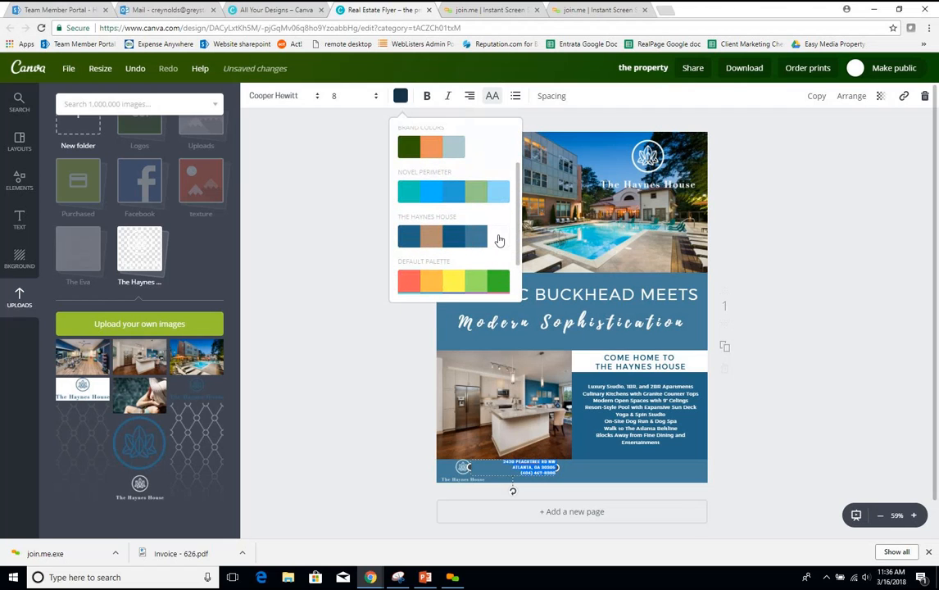
left_click(283, 97)
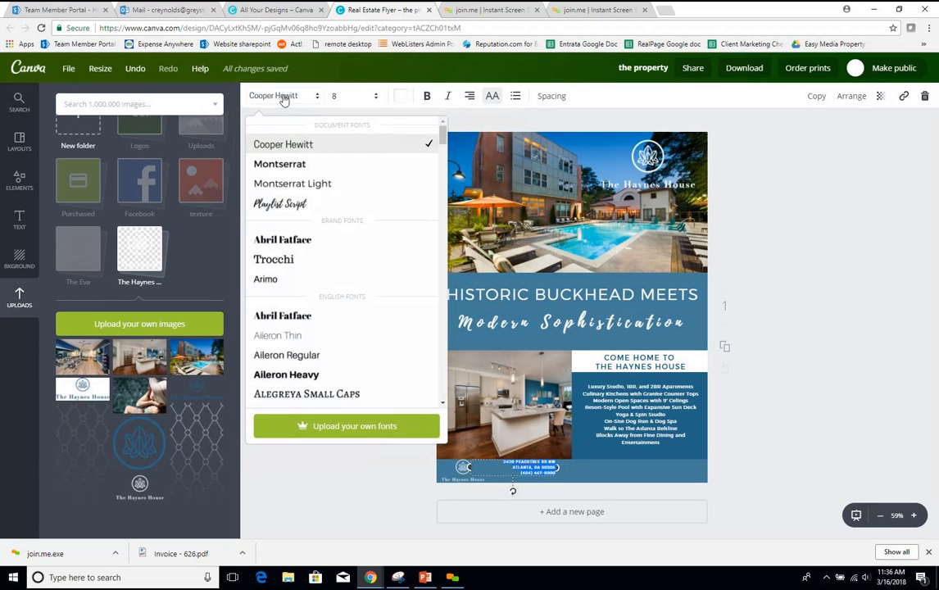
left_click(302, 184)
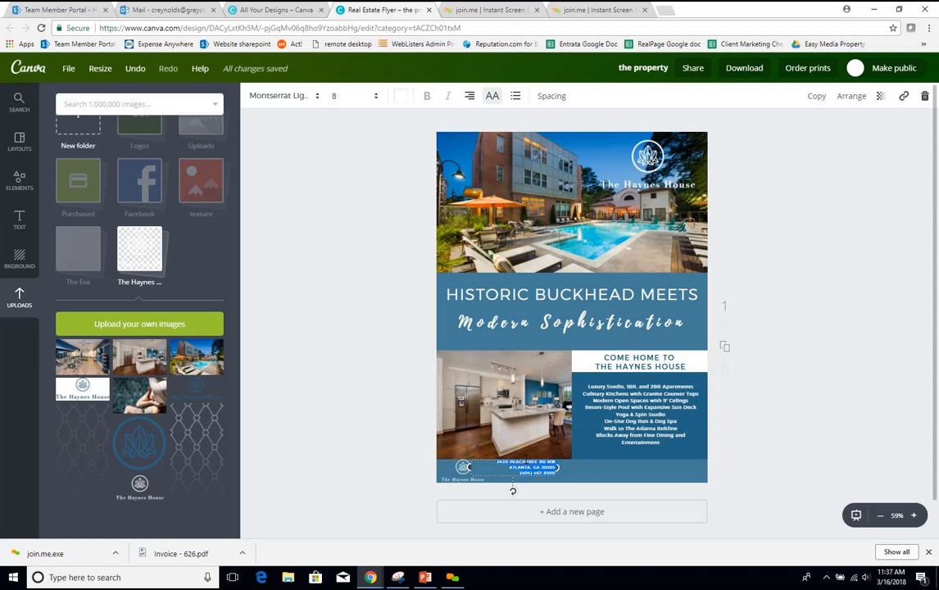
Center-align the footer's address and phone text and position it just beside the Haynes House logo
left_click_drag(525, 459, 507, 463)
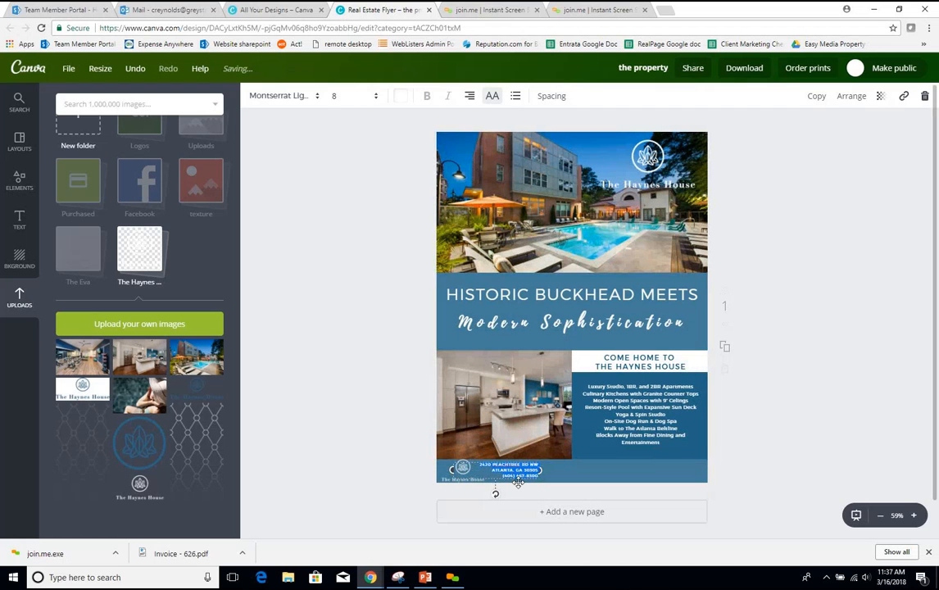
left_click(470, 97)
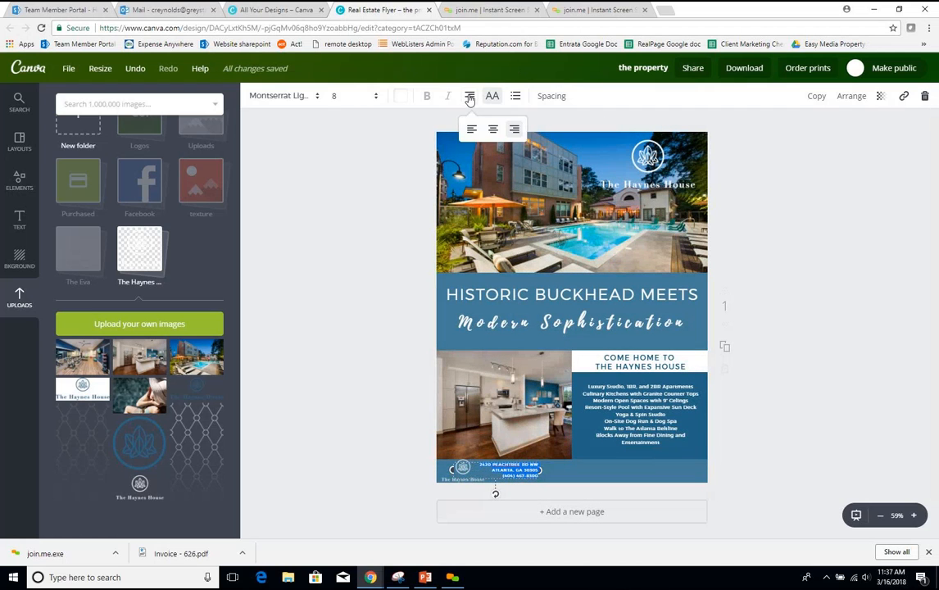
left_click(492, 131)
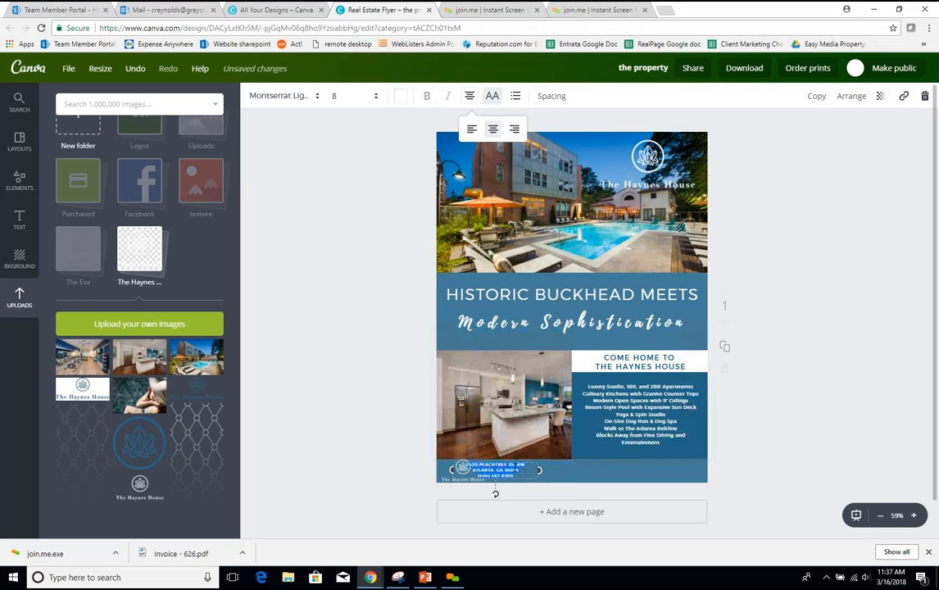
left_click_drag(508, 461, 525, 461)
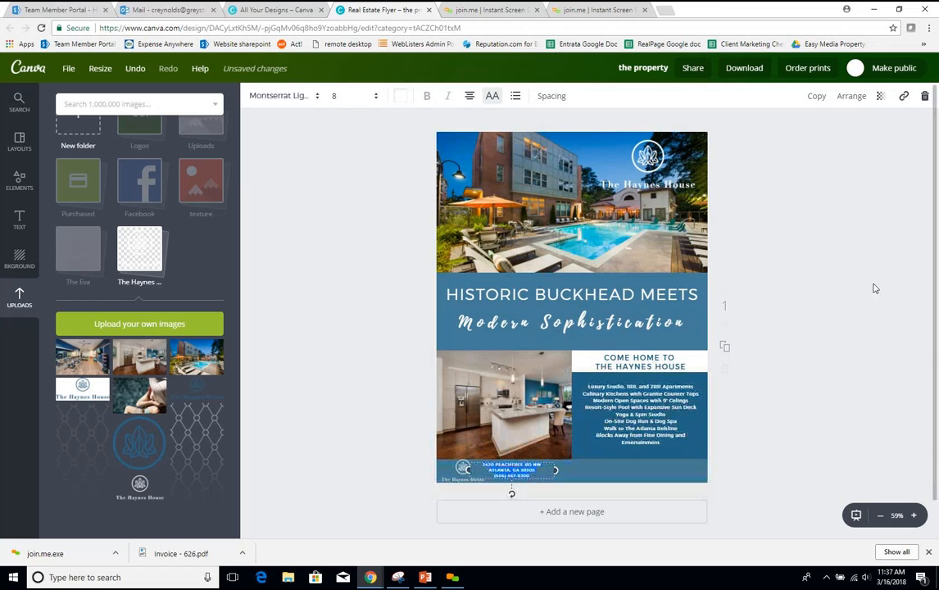
left_click(795, 290)
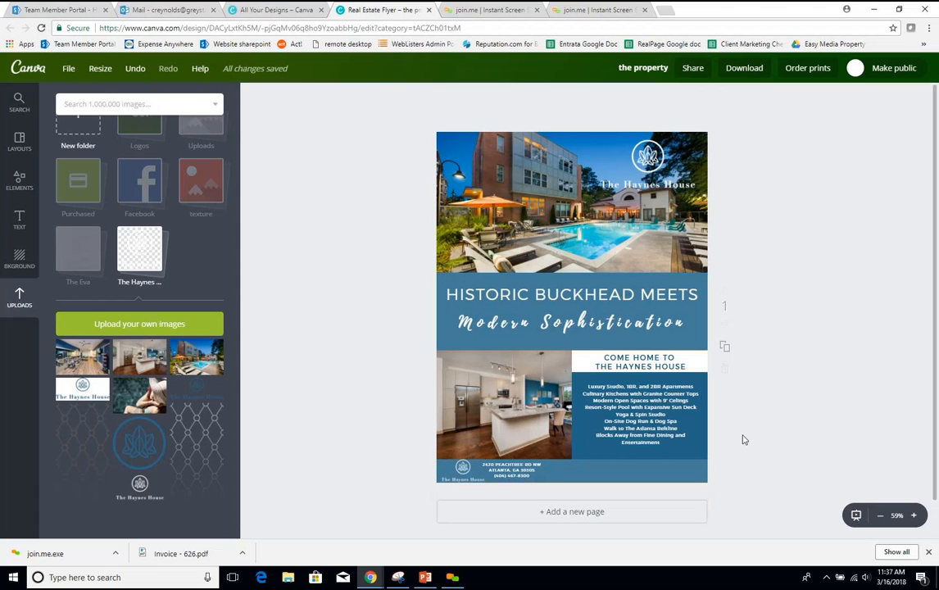
Add the white Greystar logo from the Logos folder and place it in the footer, beneath the amenities text
scroll(166, 249, "up", 1)
left_click(151, 156)
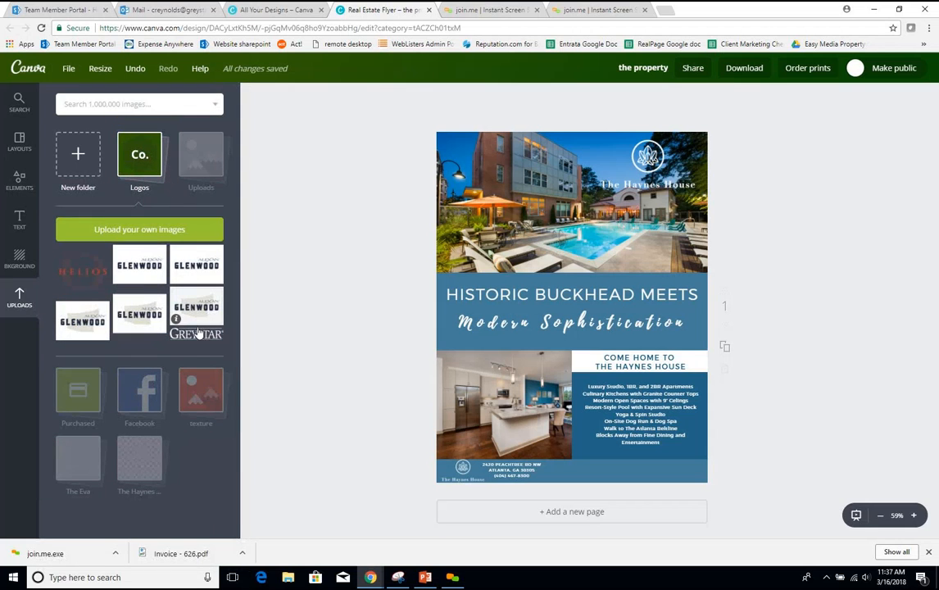
left_click_drag(195, 339, 725, 447)
left_click_drag(519, 469, 634, 473)
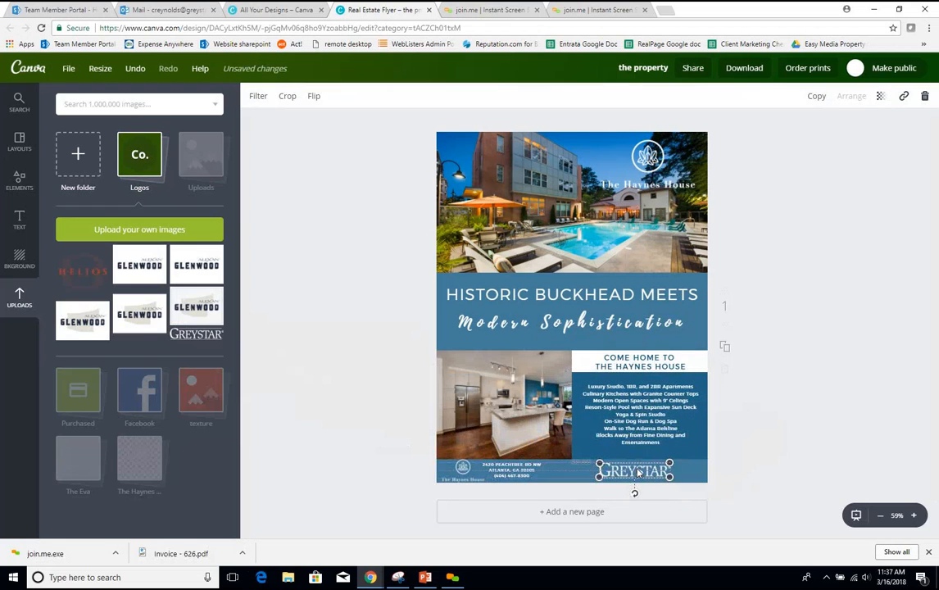
left_click(779, 378)
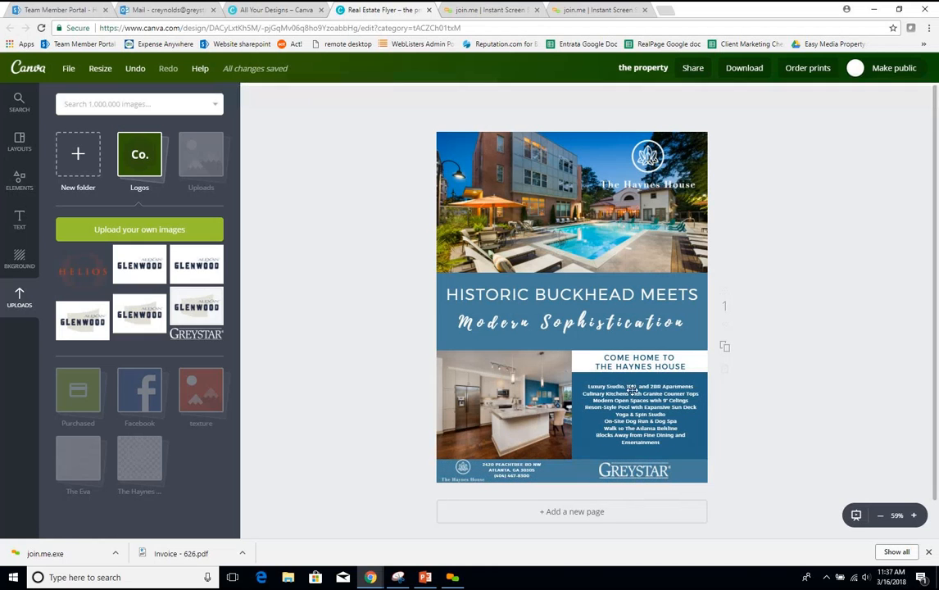
Add the white paw print from the uploads, shrink it into the footer's right part and set the Greystar logo directly beside it
left_click(206, 152)
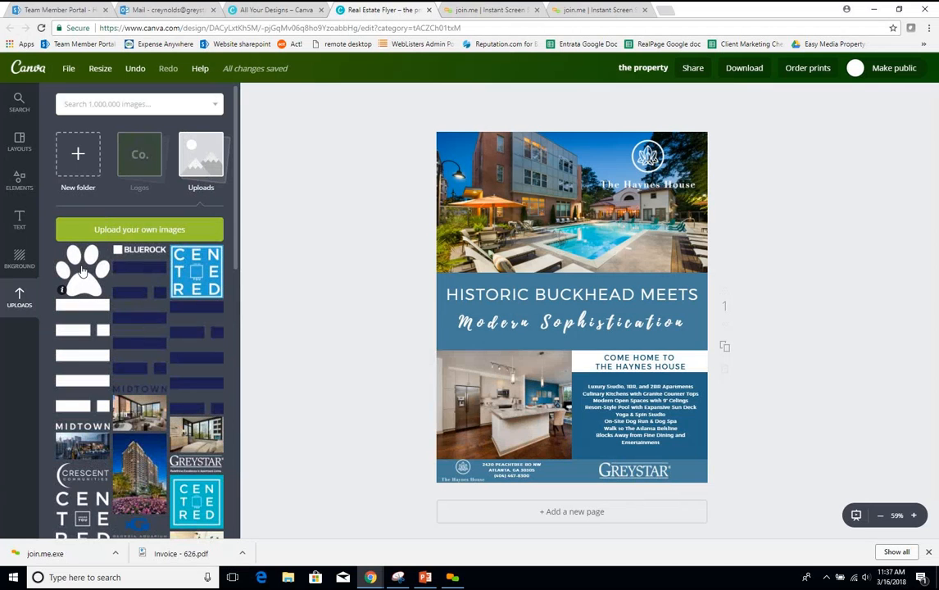
left_click(82, 274)
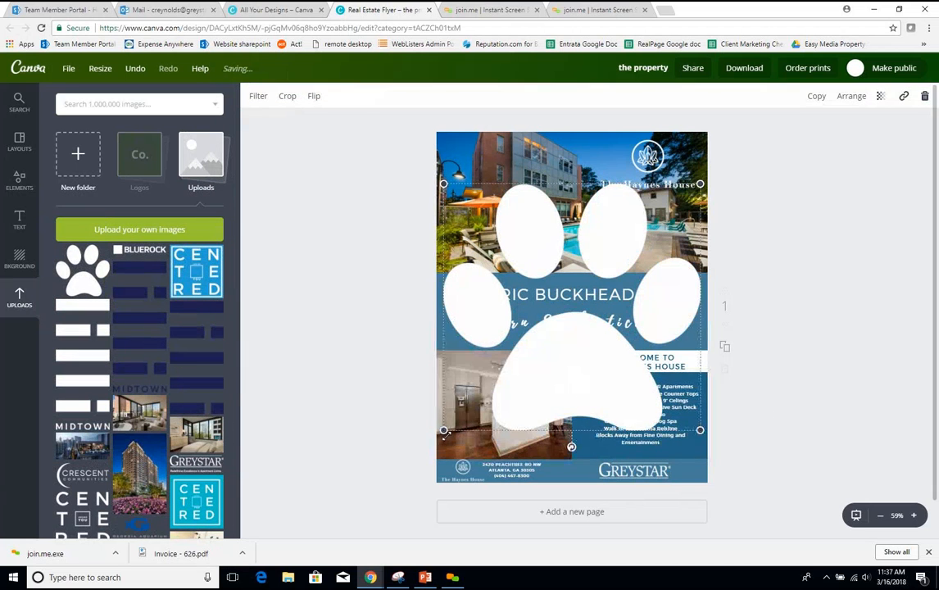
left_click_drag(443, 431, 683, 473)
left_click(619, 473)
left_click_drag(600, 479, 645, 472)
left_click(681, 473)
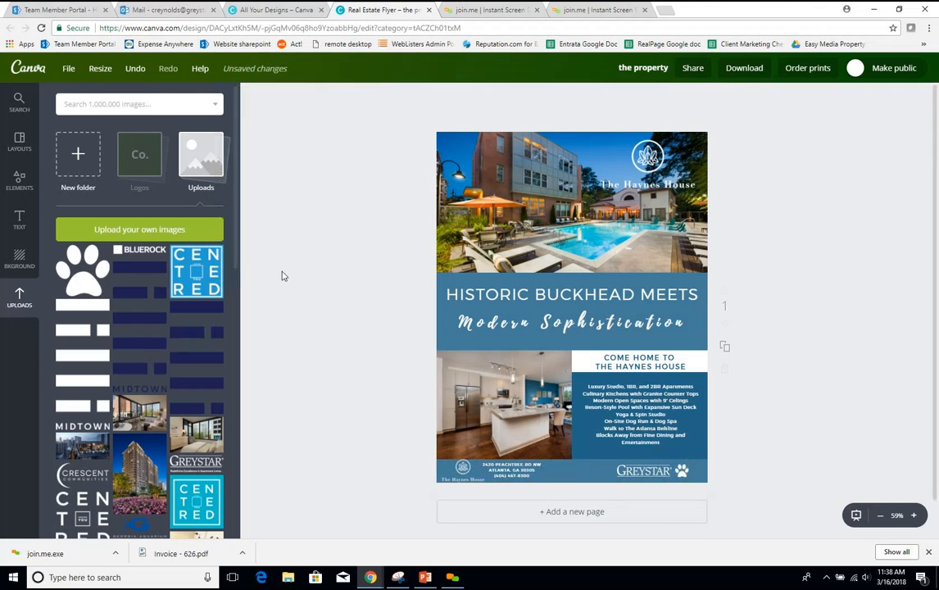
Add the white Equal Housing Opportunity logo from the uploads, shrink it and place it in the footer's right corner beside the paw print
scroll(136, 358, "down", 3)
scroll(136, 357, "down", 10)
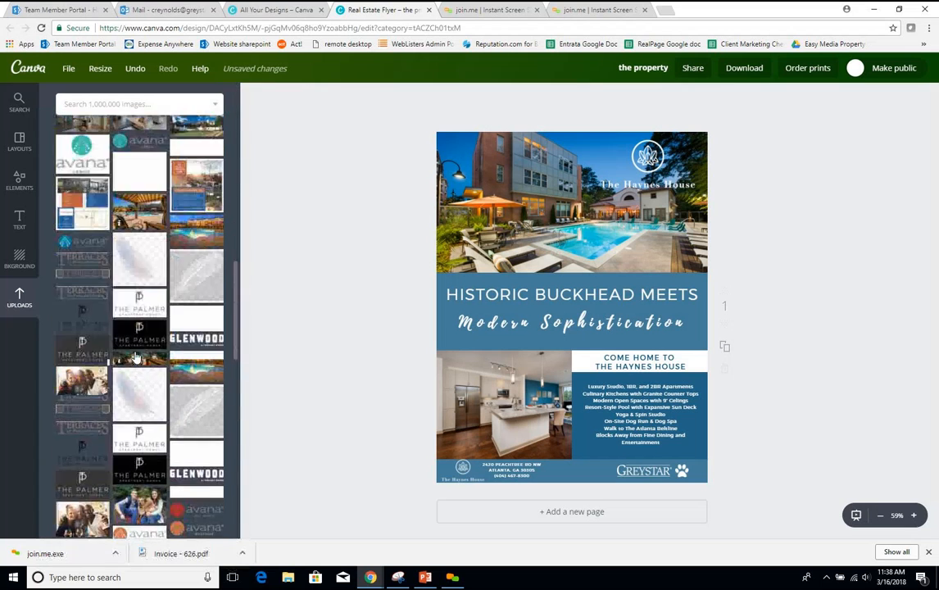
left_click(139, 379)
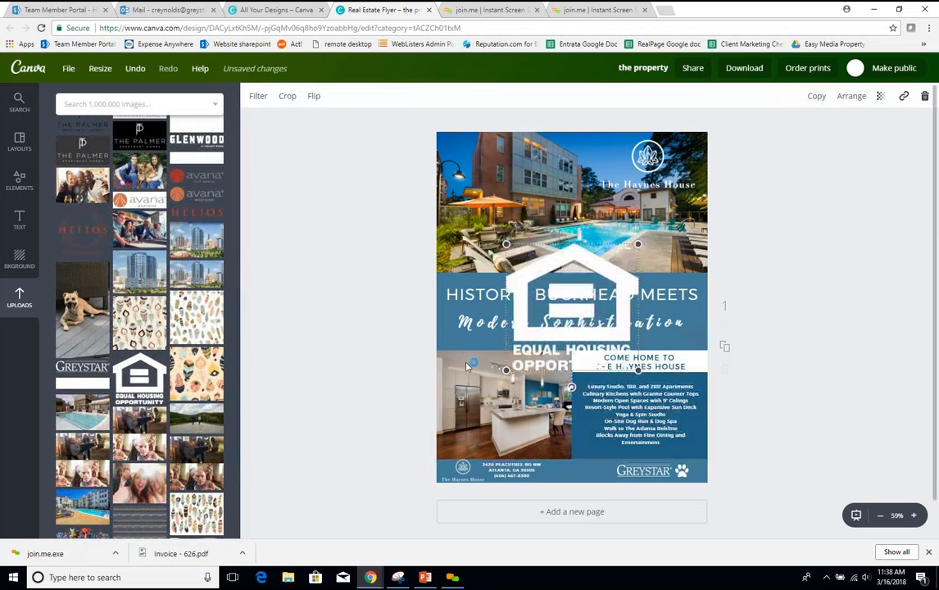
left_click_drag(508, 372, 631, 277)
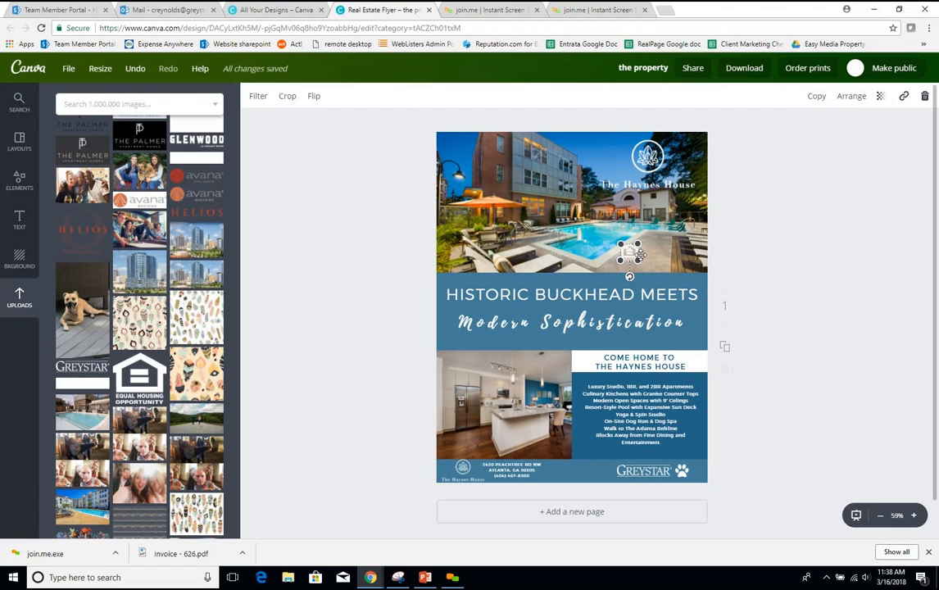
left_click_drag(631, 259, 695, 486)
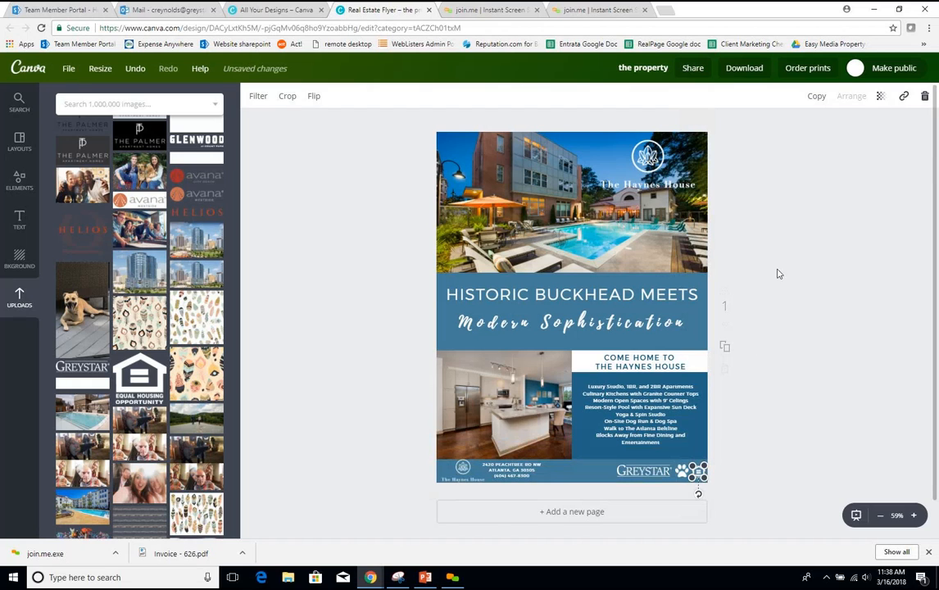
left_click(777, 236)
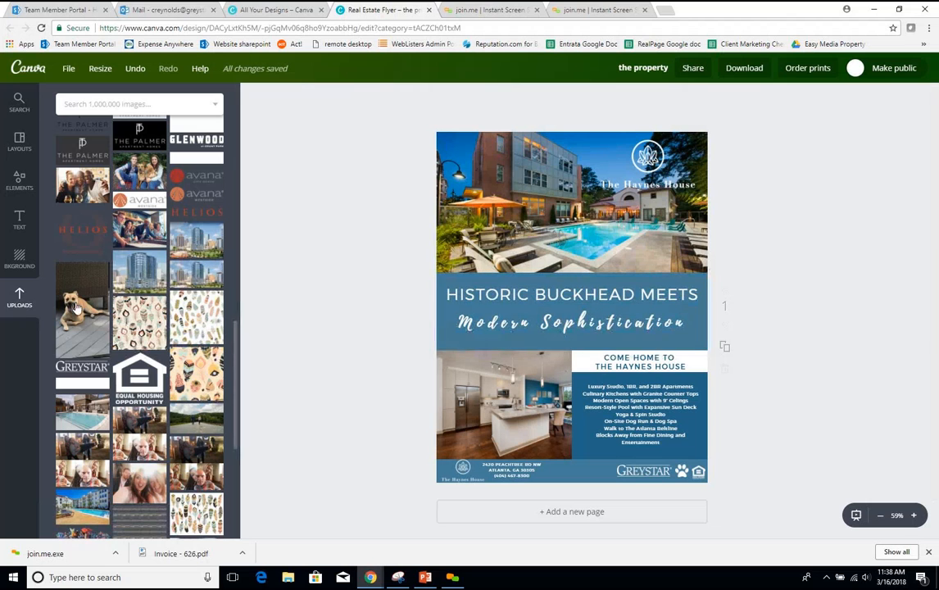
Add the light lattice pattern from The Haynes House folder, enlarge it to the headline band's height and place it at the band's left end
left_click(20, 298)
scroll(210, 283, "down", 15)
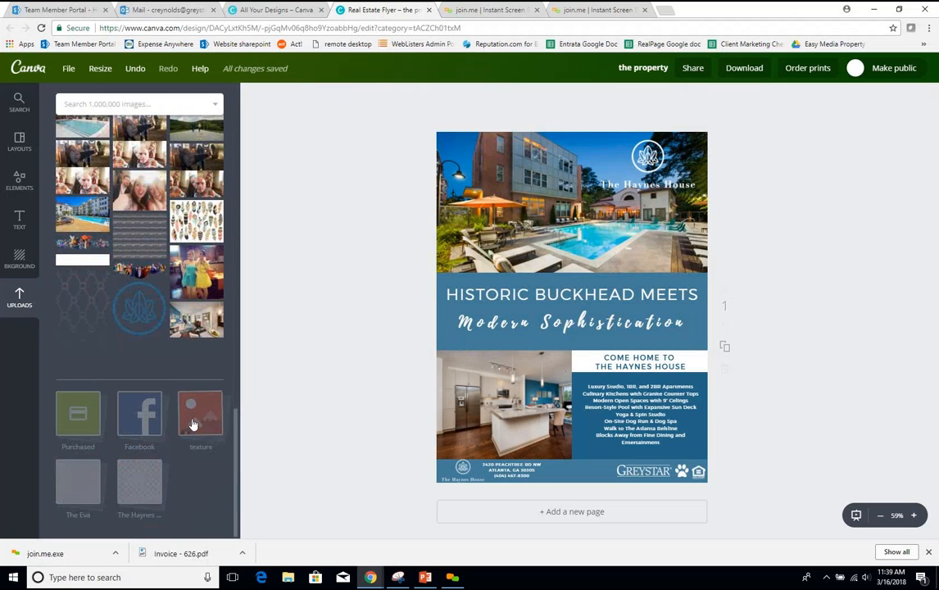
left_click(146, 493)
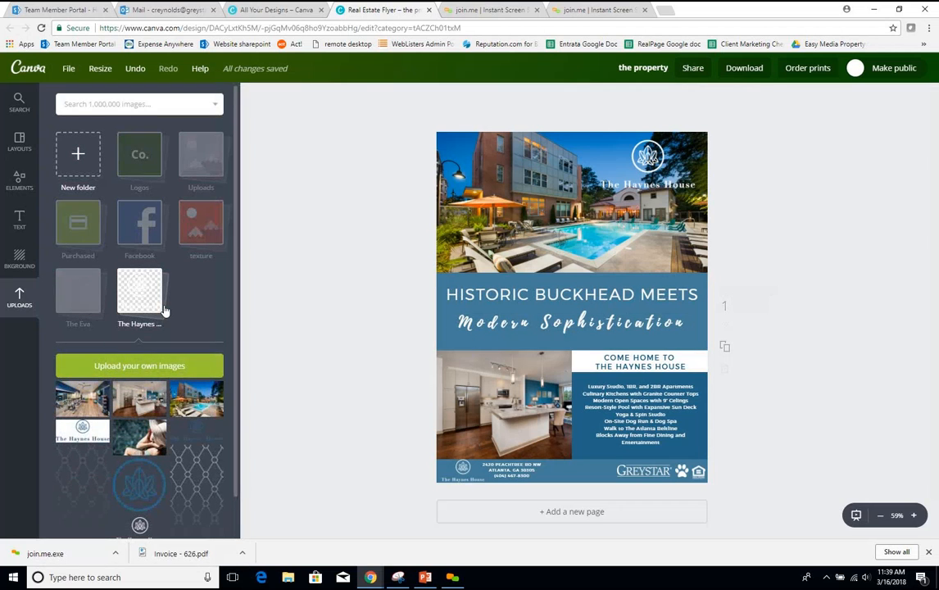
scroll(201, 320, "down", 1)
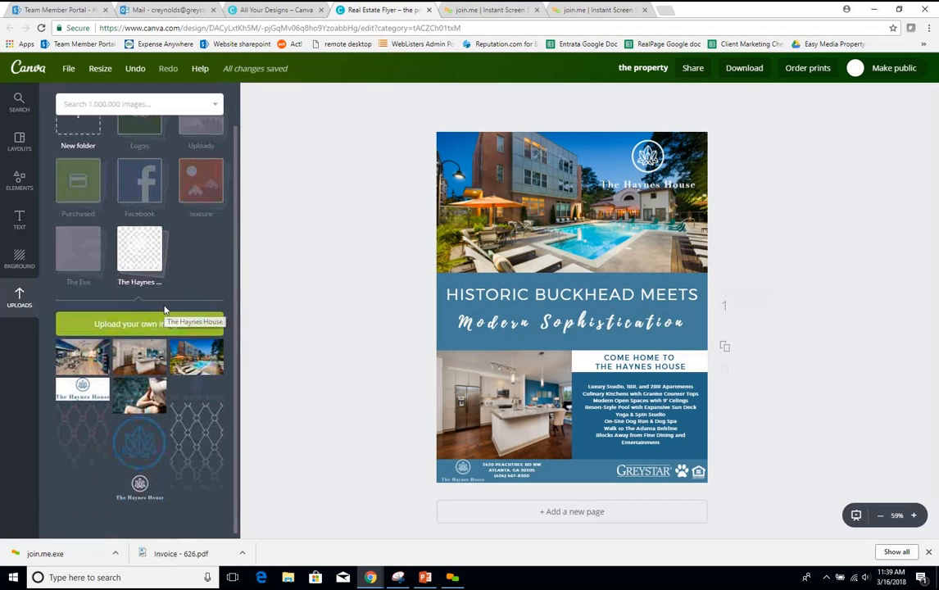
left_click(199, 438)
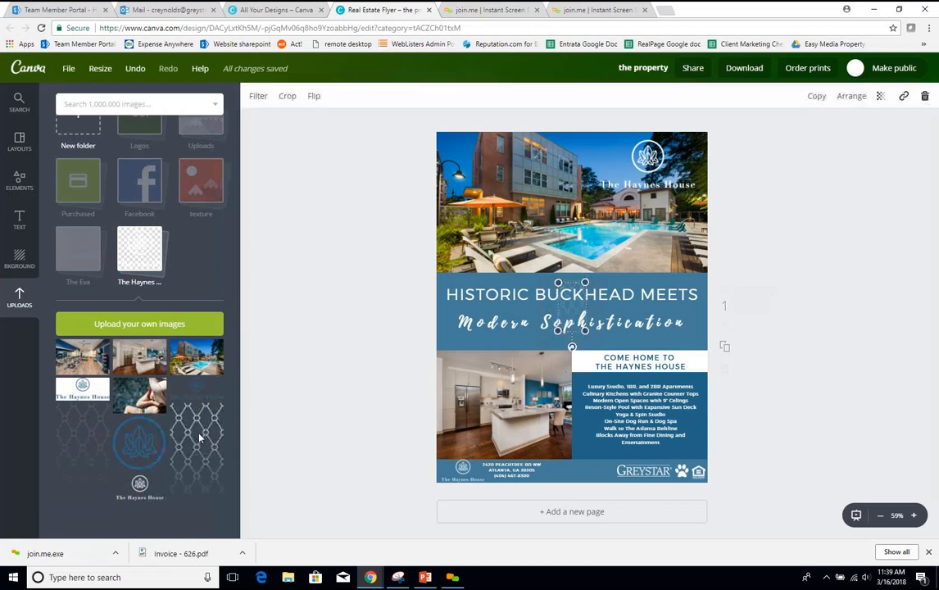
left_click_drag(556, 331, 545, 350)
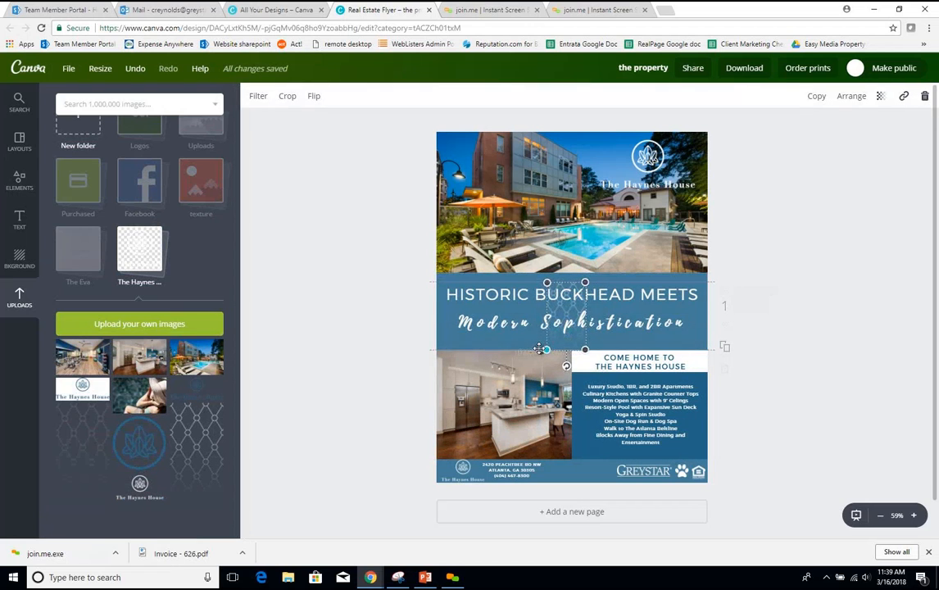
left_click_drag(586, 282, 455, 280)
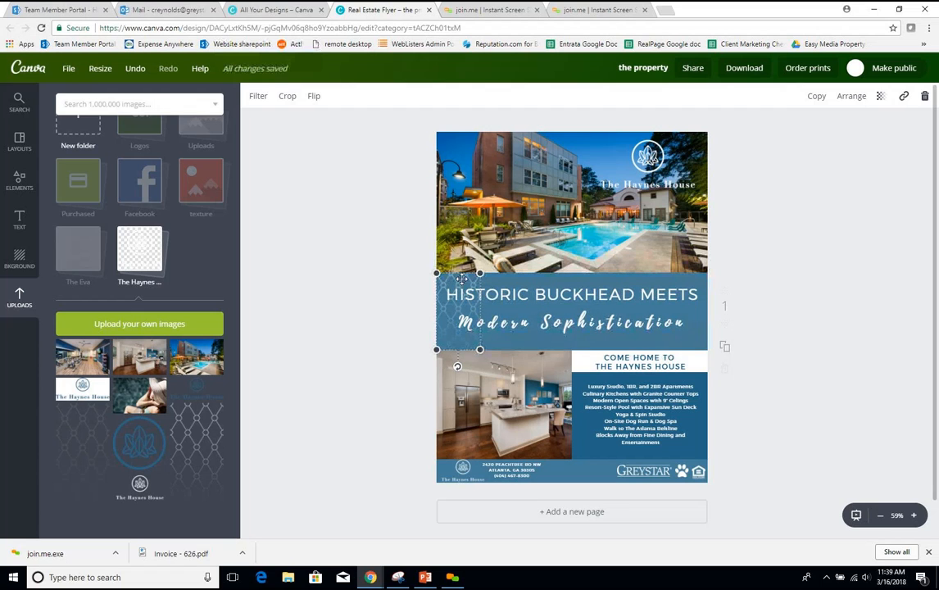
Rearrange the lattice pattern's layer order so it lies behind the headline text but in front of the blue band
left_click(846, 100)
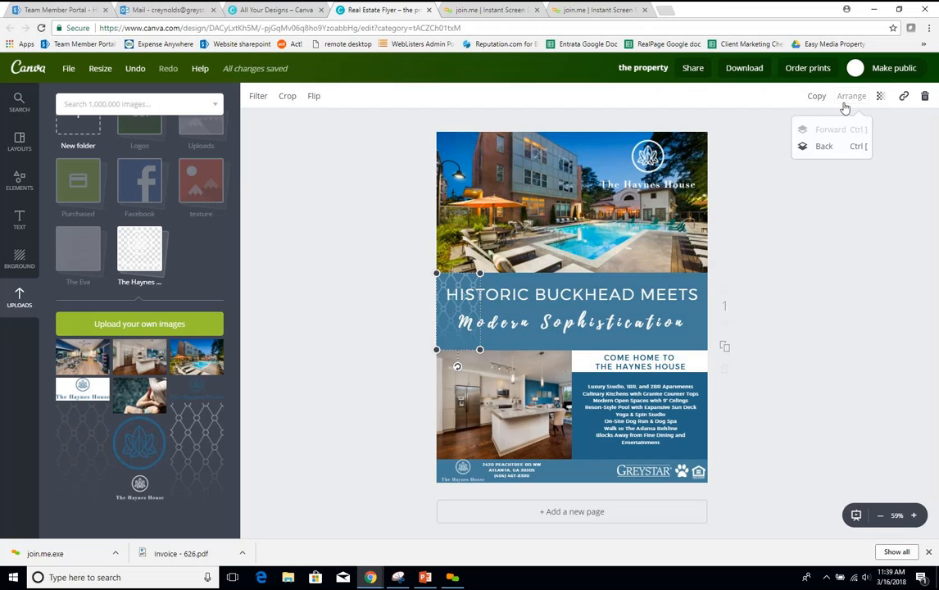
left_click(826, 147)
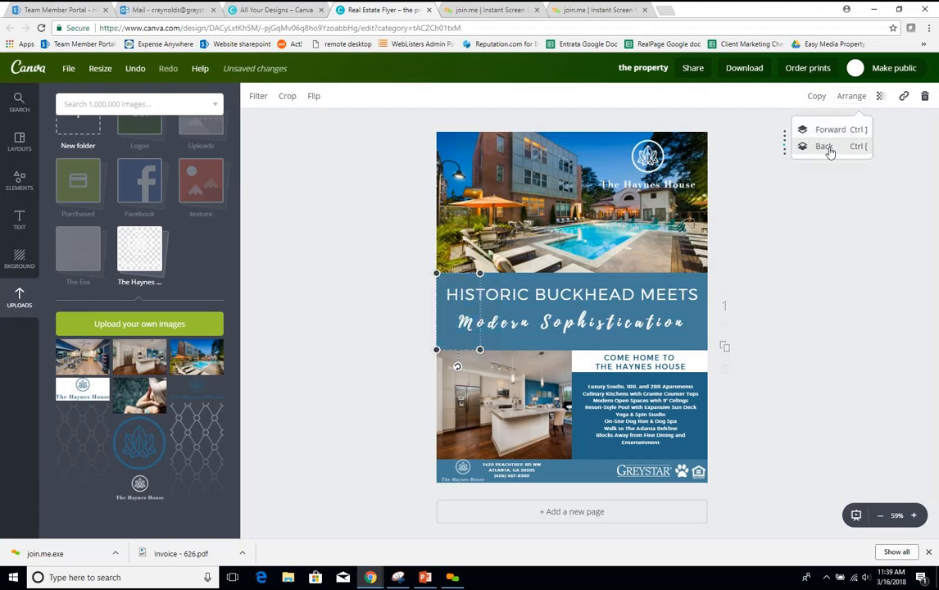
left_click(829, 132)
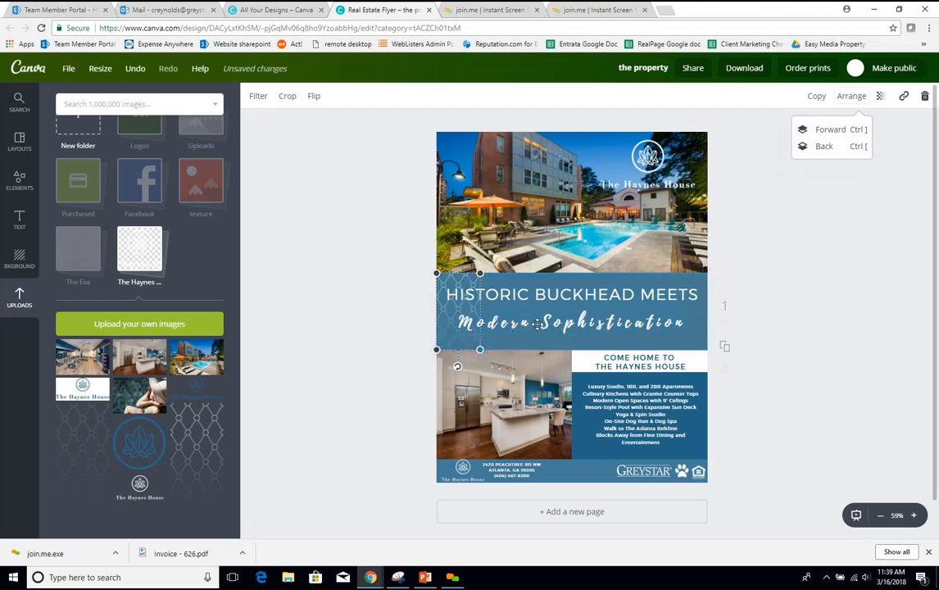
Duplicate the lattice pattern and align the copy against the first one's right edge within the headline band
left_click(457, 281)
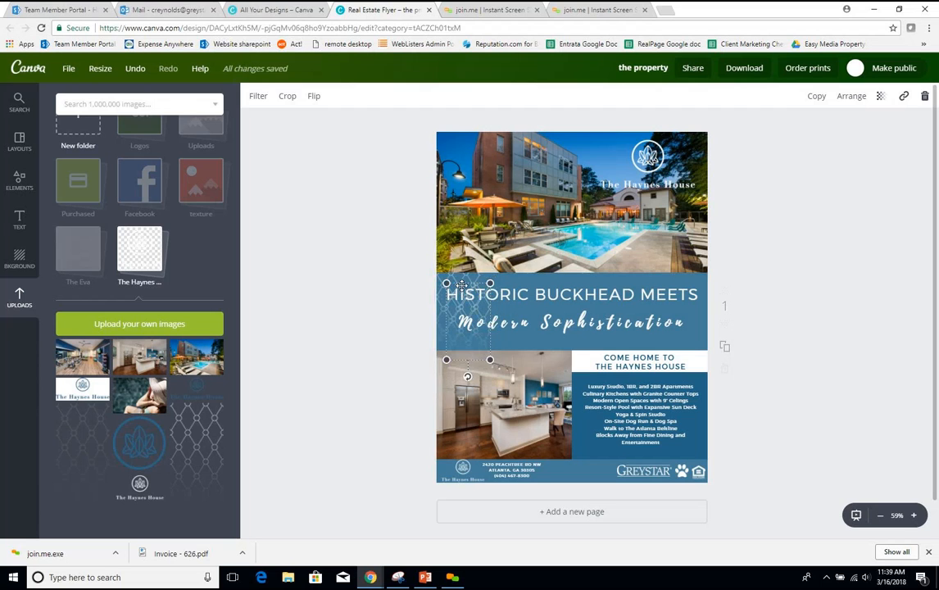
left_click_drag(464, 282, 494, 280)
key("ctrl+z")
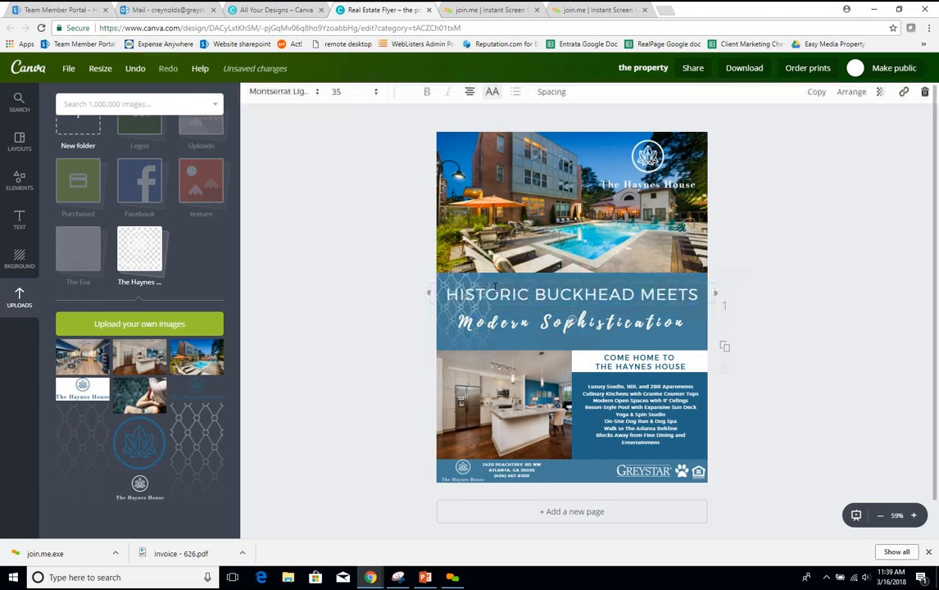
left_click(469, 351)
left_click_drag(473, 342, 508, 335)
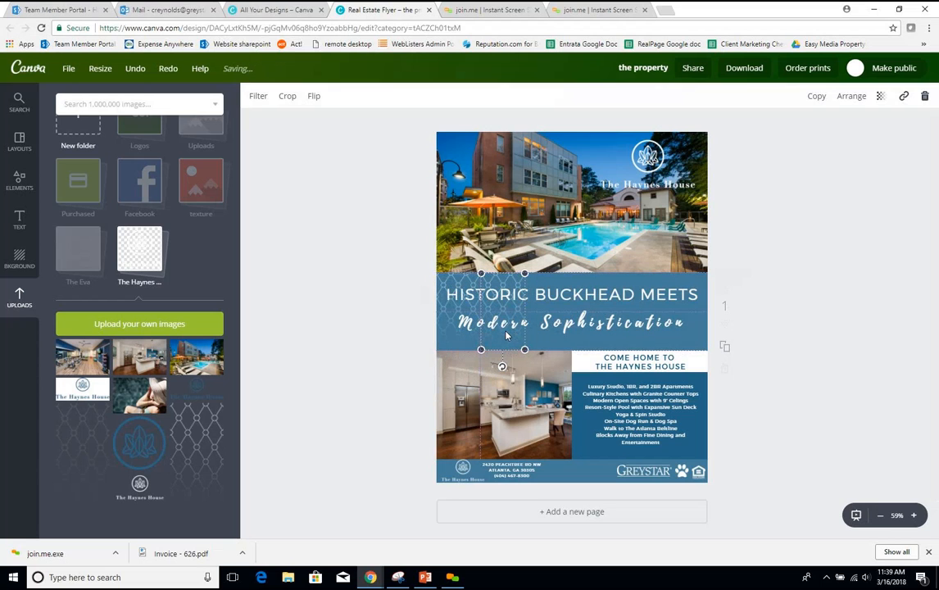
left_click(777, 236)
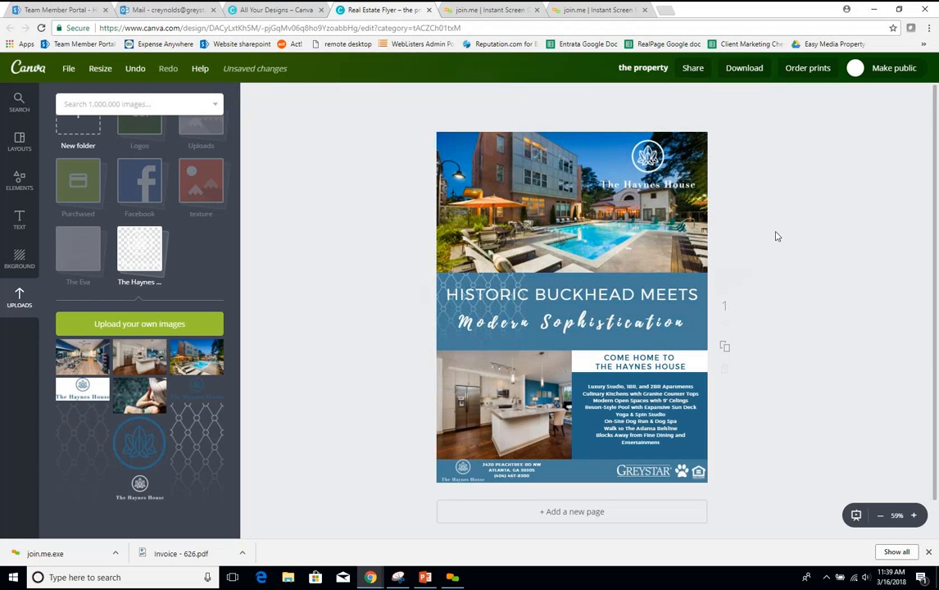
Make two more copies of the lattice pattern and line them up edge to edge, extending the row rightward across the headline band
left_click(453, 280)
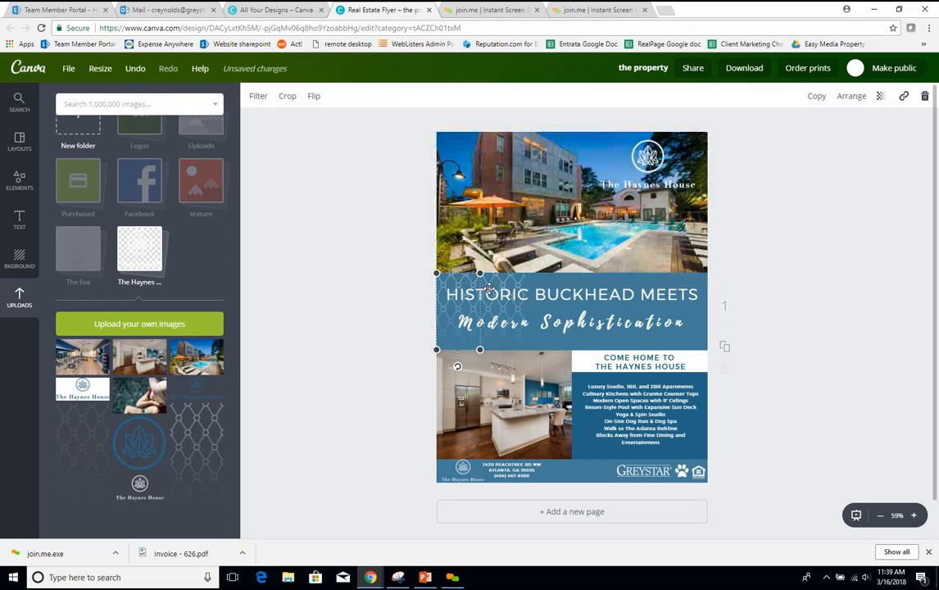
left_click(816, 97)
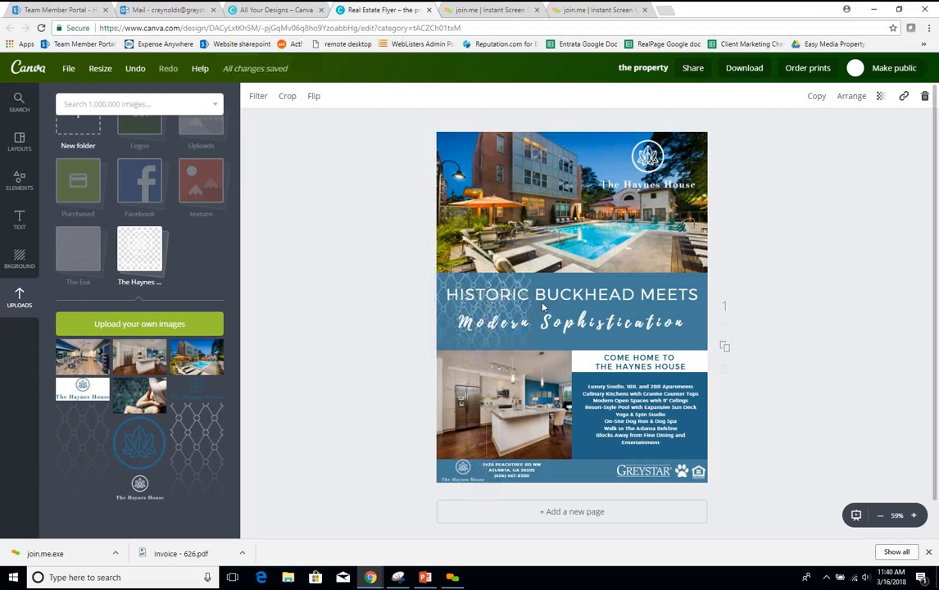
key("Escape")
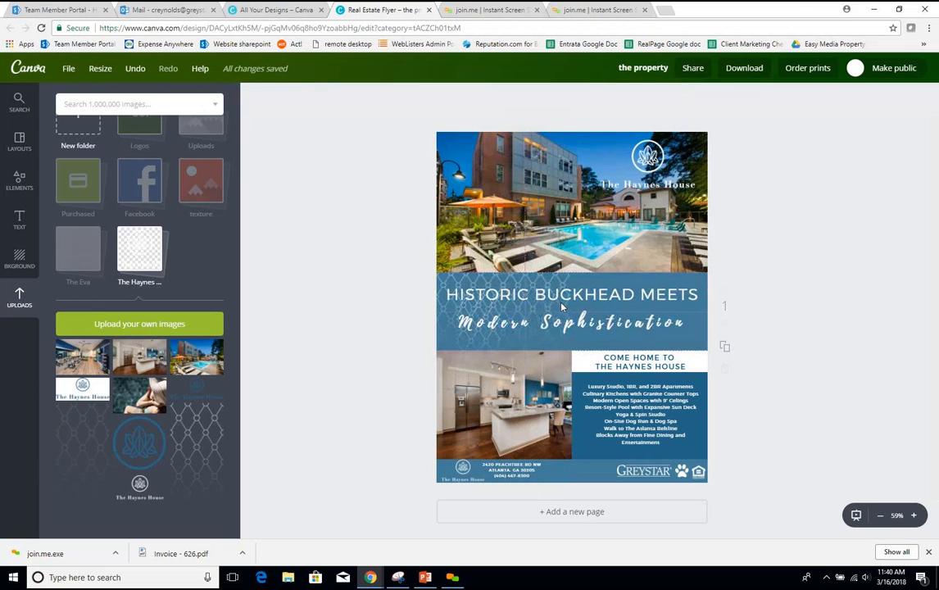
left_click_drag(560, 303, 560, 303)
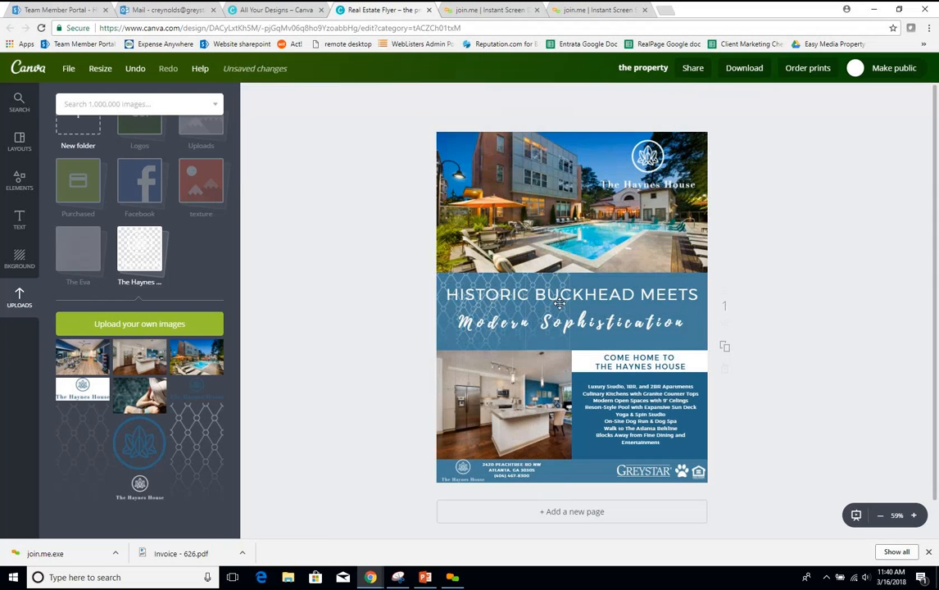
key("ctrl+v")
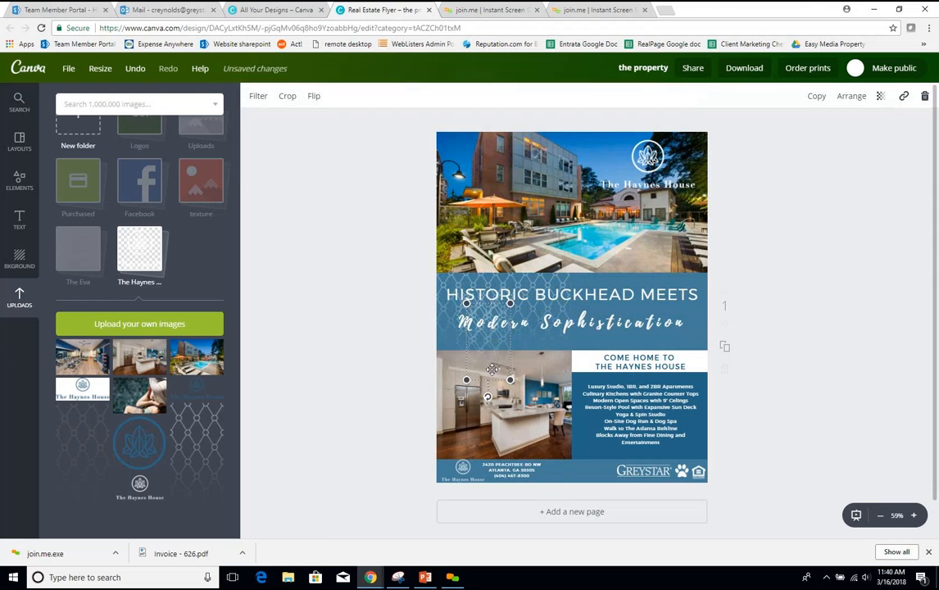
left_click_drag(529, 359, 595, 339)
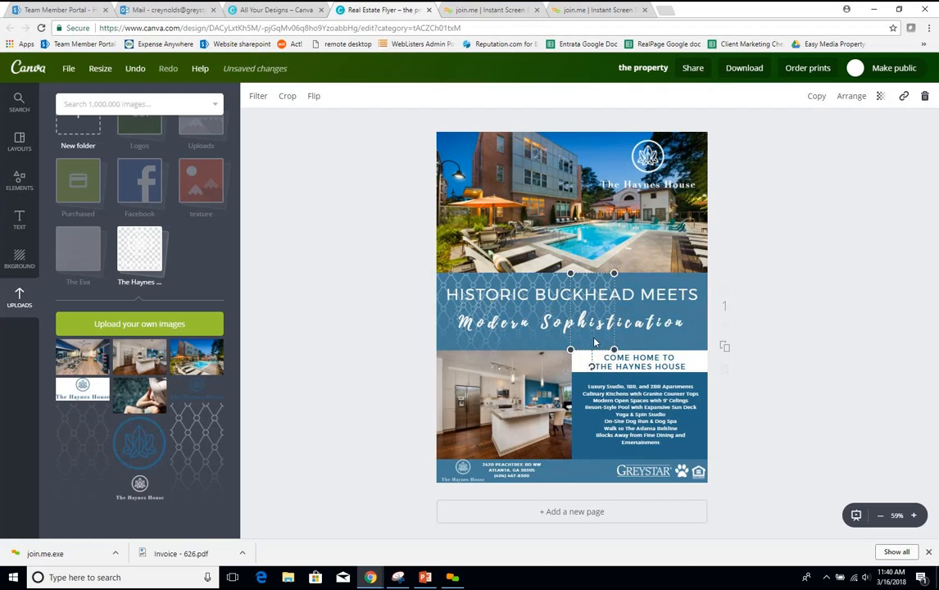
Add three more lattice pattern copies edge to edge, completing the row across the headline band and past the page's right edge
key("ctrl+v")
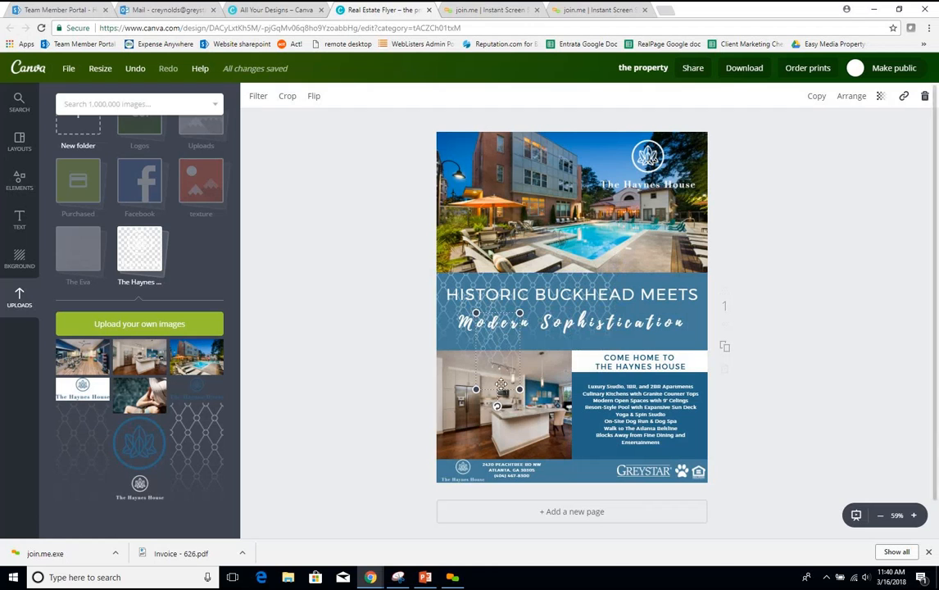
left_click_drag(495, 377, 634, 344)
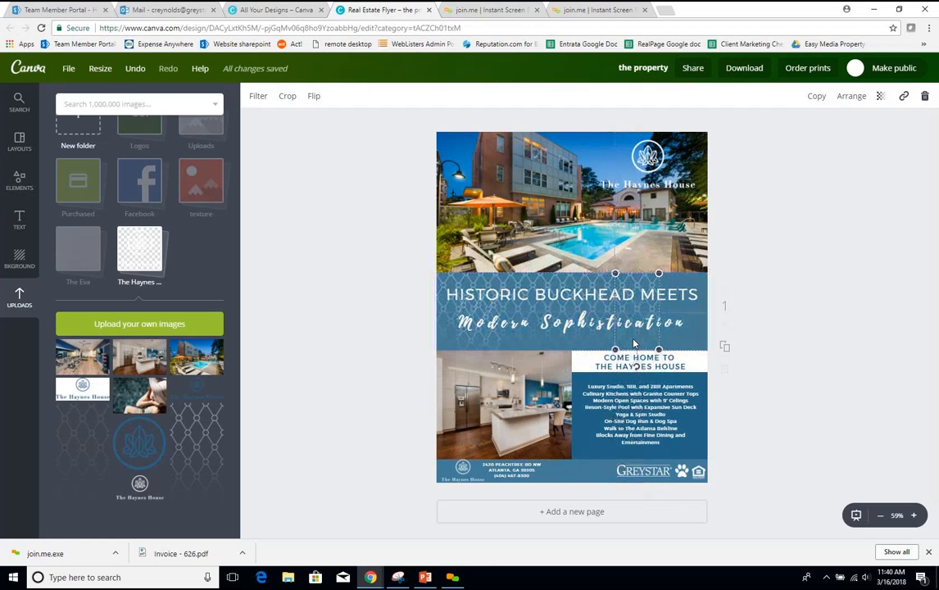
key("ctrl+v")
left_click_drag(520, 345, 685, 299)
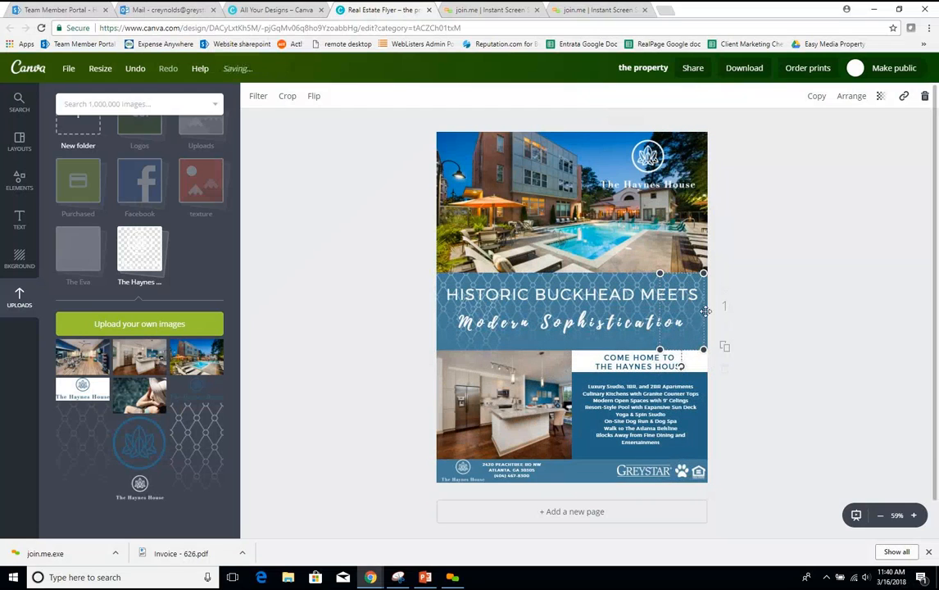
left_click(746, 310)
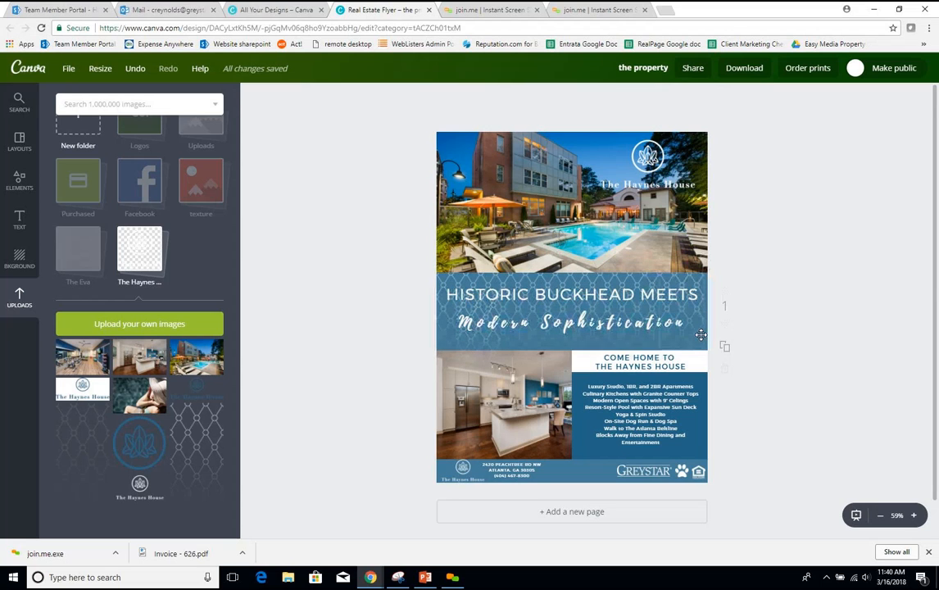
key("ctrl+v")
left_click_drag(524, 347, 733, 287)
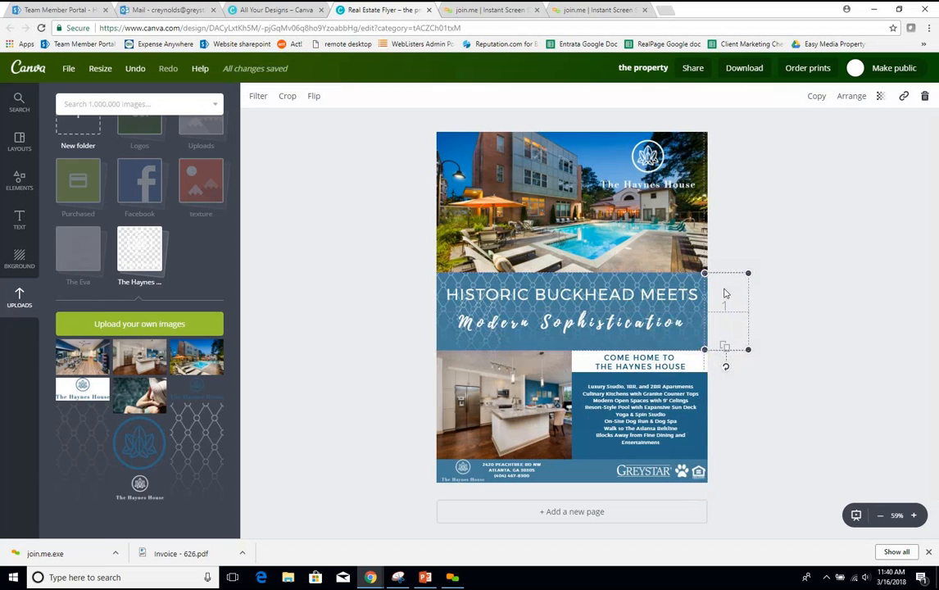
left_click(760, 219)
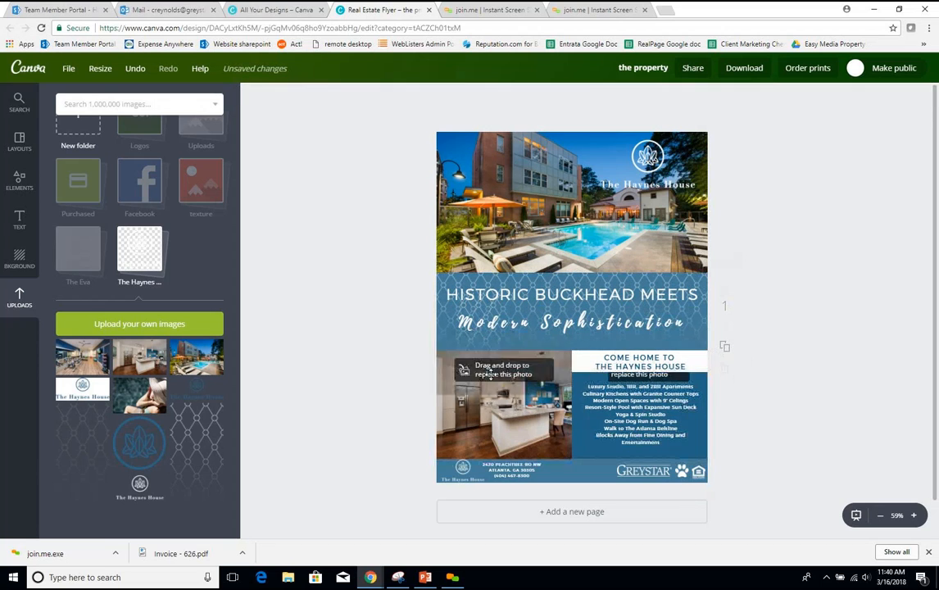
left_click(473, 350)
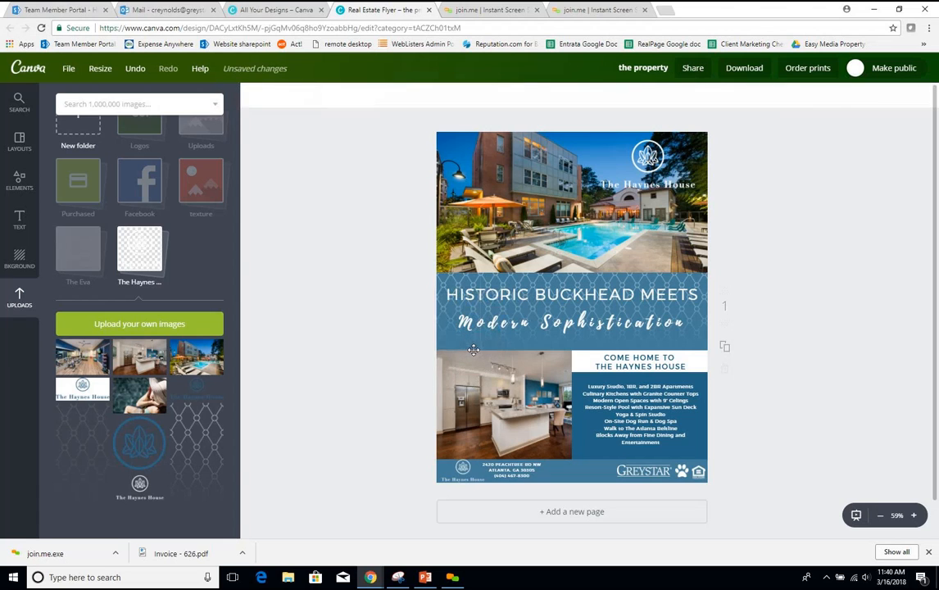
left_click(799, 190)
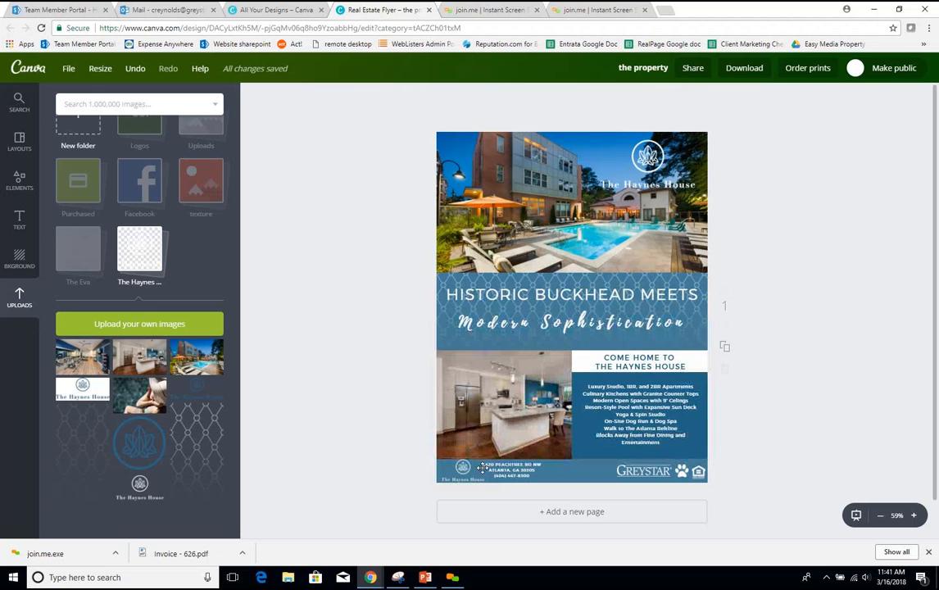
Download the flyer as PDF - Print with crop marks and bleed
left_click(742, 70)
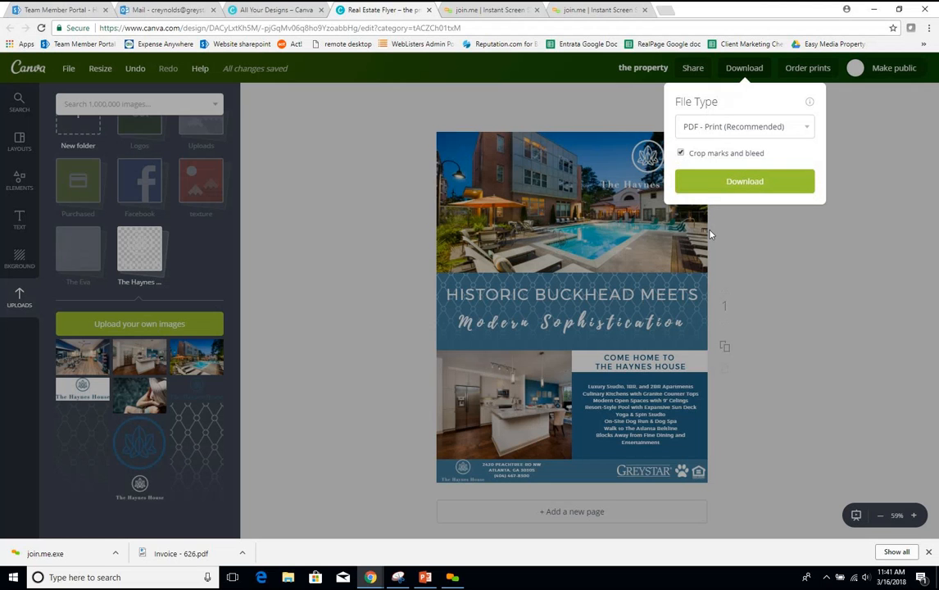
left_click(708, 183)
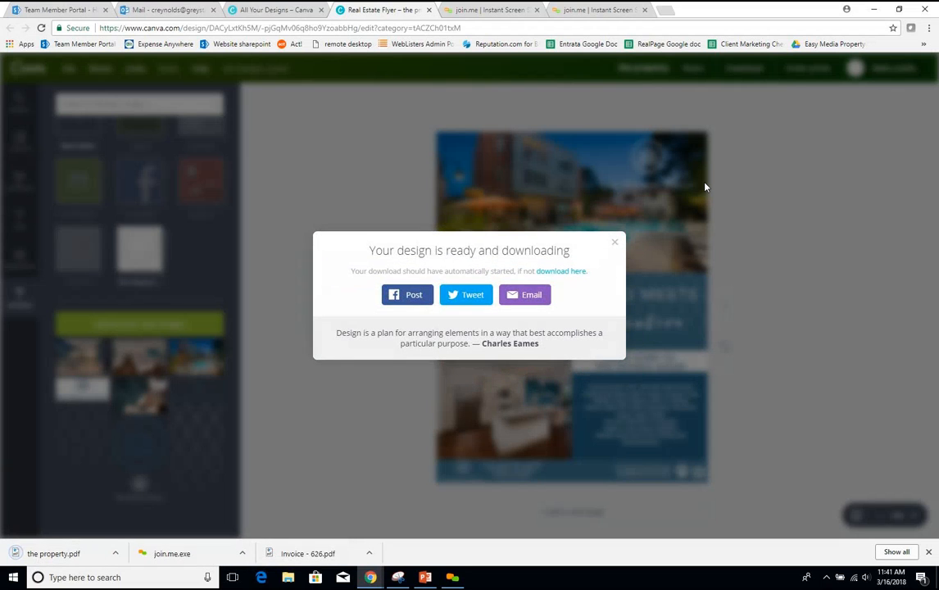
Open the downloaded file the property.pdf and examine the flyer's photos, lattice headline band and text
left_click(51, 556)
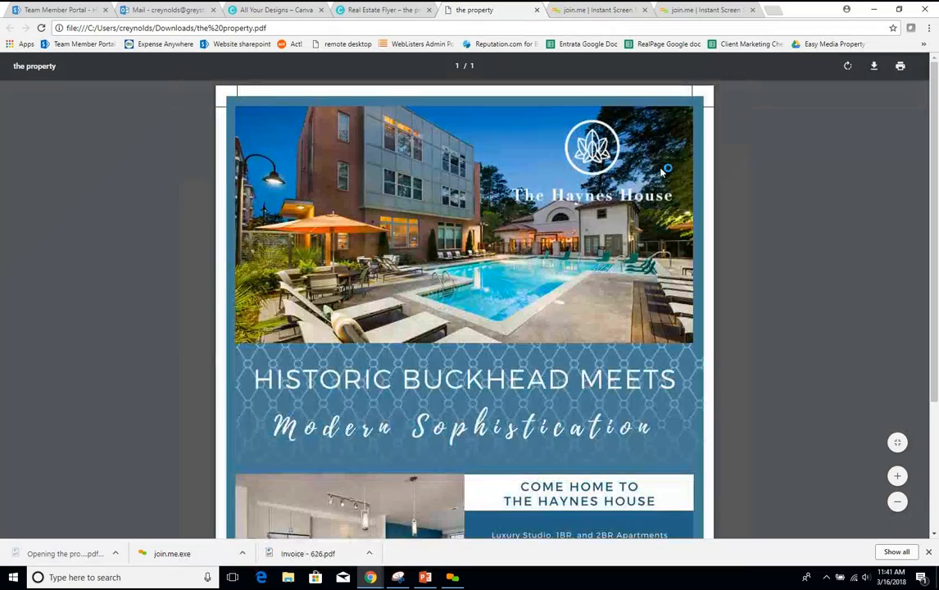
scroll(586, 235, "down", 1)
scroll(586, 234, "down", 2)
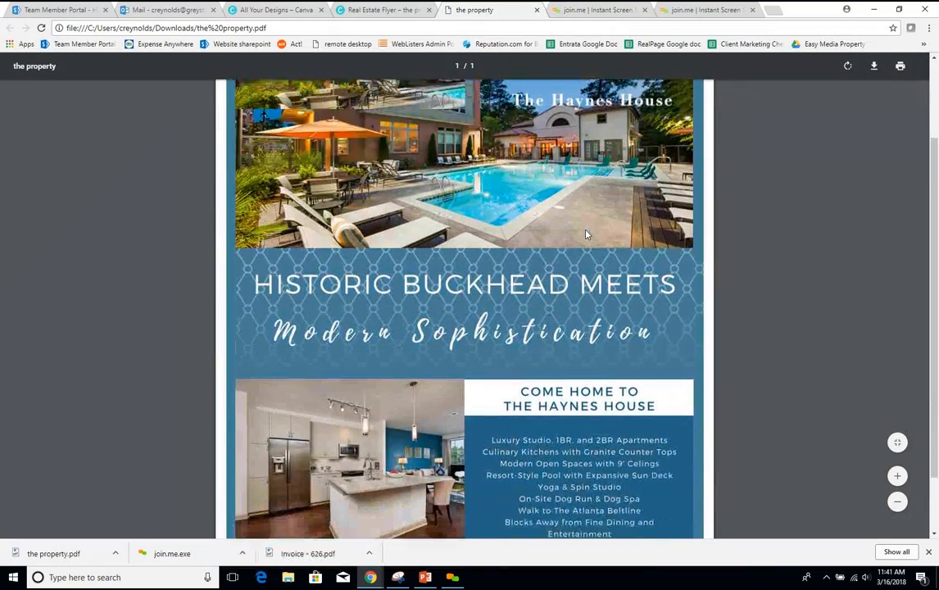
scroll(586, 234, "up", 1)
scroll(586, 235, "up", 2)
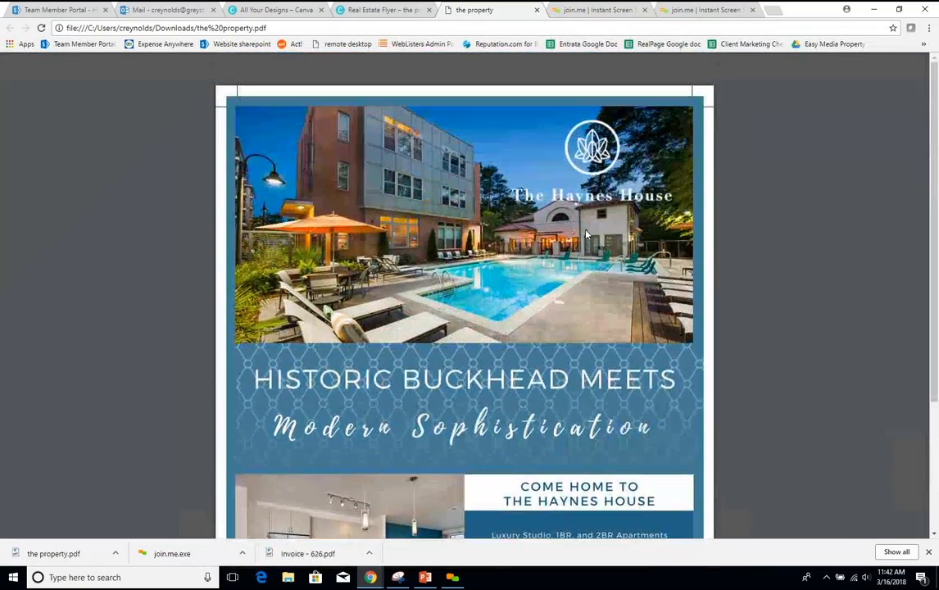
scroll(548, 347, "down", 3)
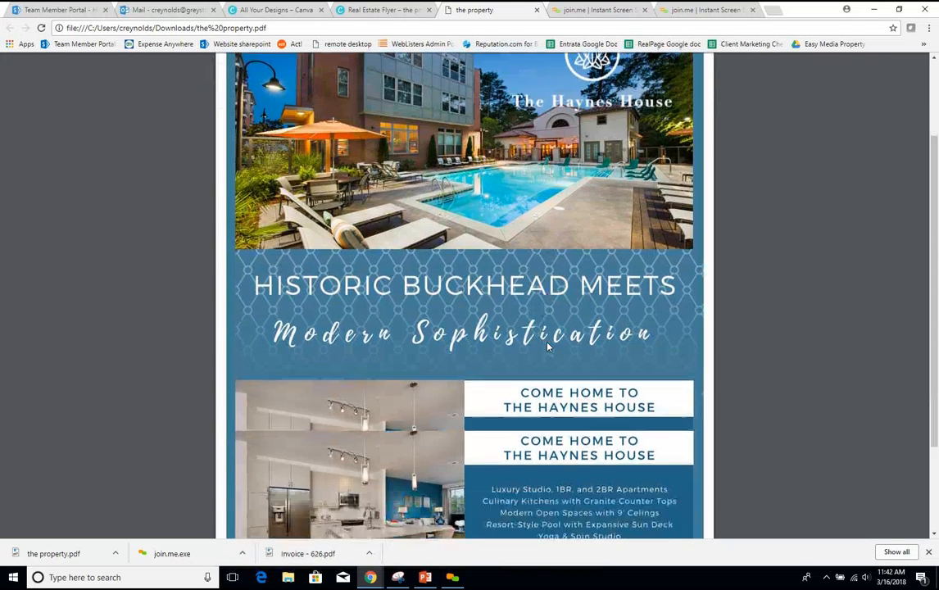